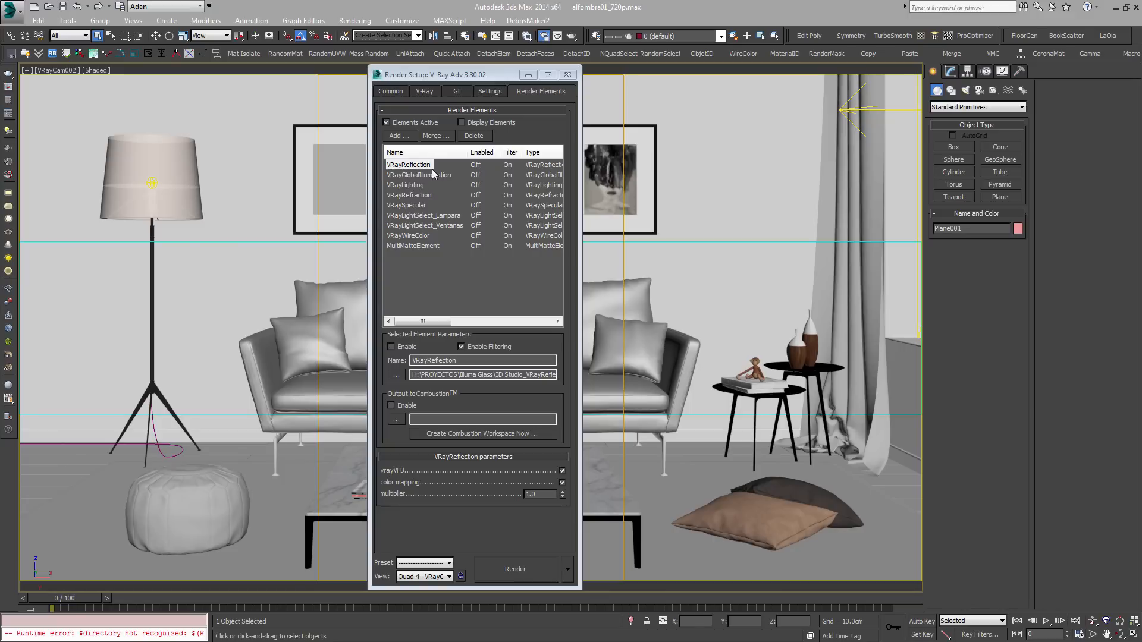
Review the parameters of the MultiMatteElement, VRayReflection, VRayGlobalIllumination, VRayLighting, VRayRefraction and VRaySpecular render elements.
click(415, 247)
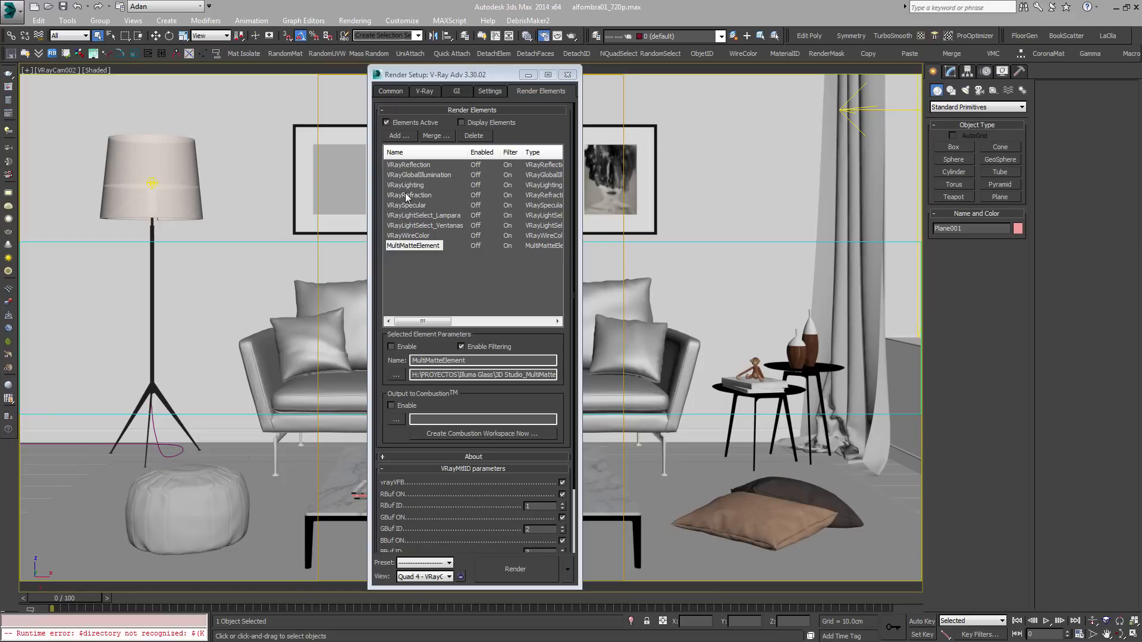
click(420, 165)
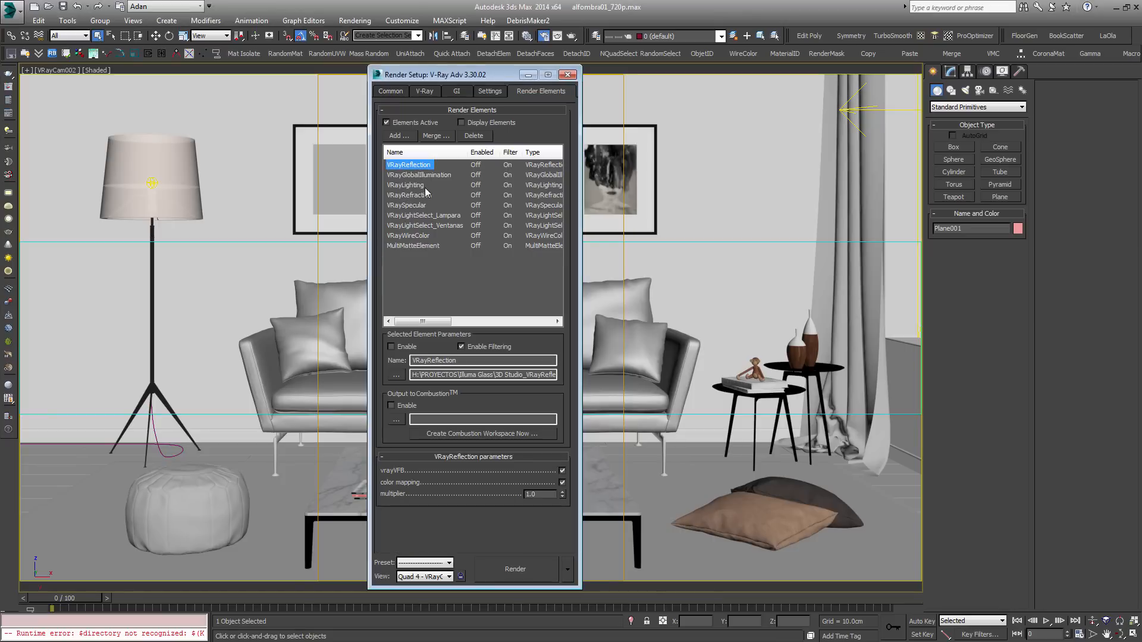
click(423, 176)
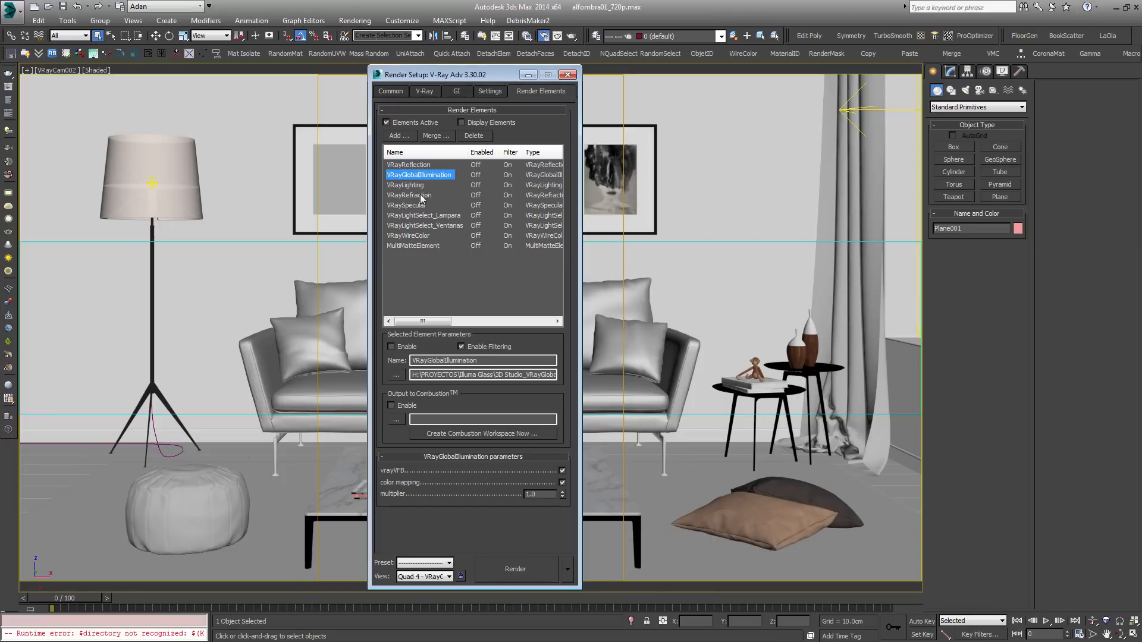
click(414, 185)
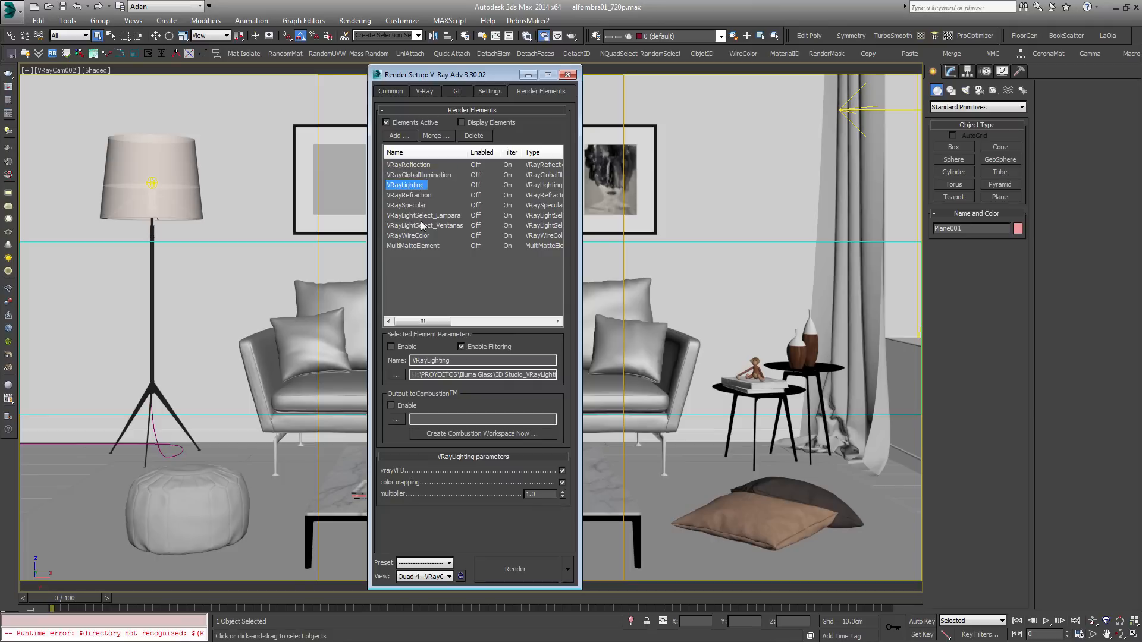
click(418, 195)
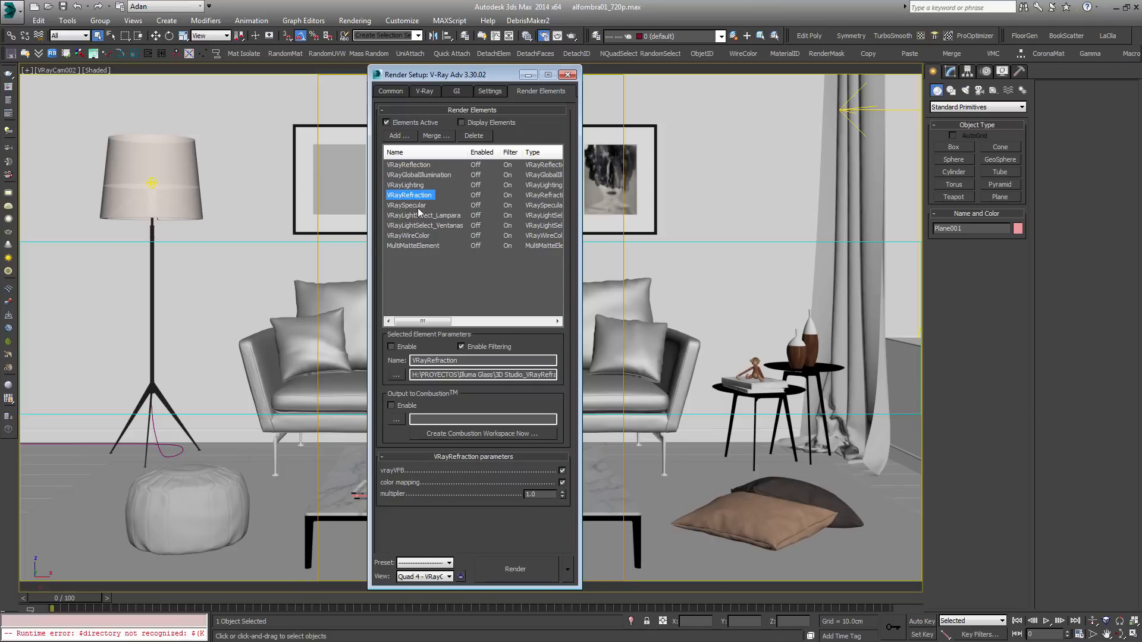
click(418, 206)
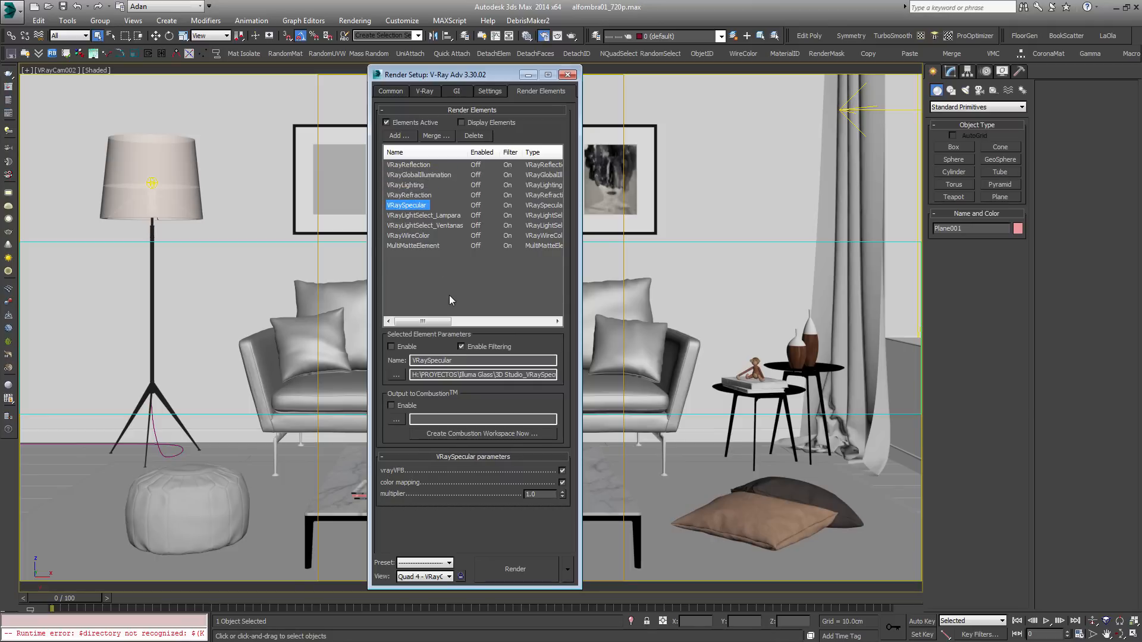
Compare the lights assigned to the VRayLightSelect_Lampara and VRayLightSelect_Ventanas render elements.
click(447, 217)
click(447, 226)
click(447, 218)
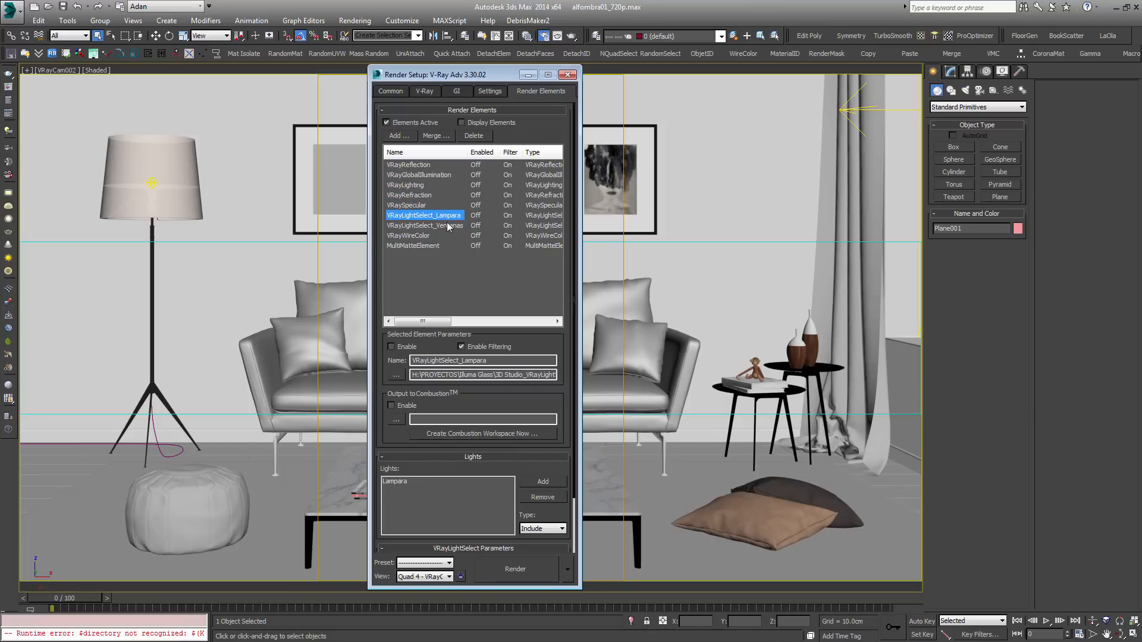
click(447, 226)
click(447, 217)
click(447, 226)
click(448, 217)
click(439, 229)
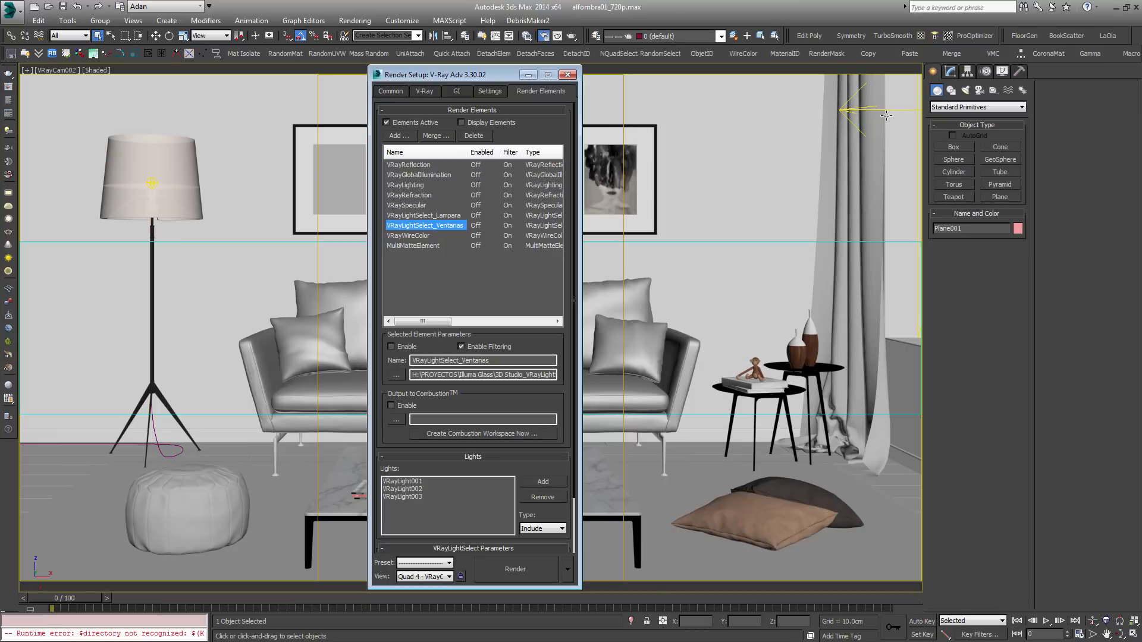
Examine the VRayLighting element against the separate lamp and window VRayLightSelect elements.
click(412, 186)
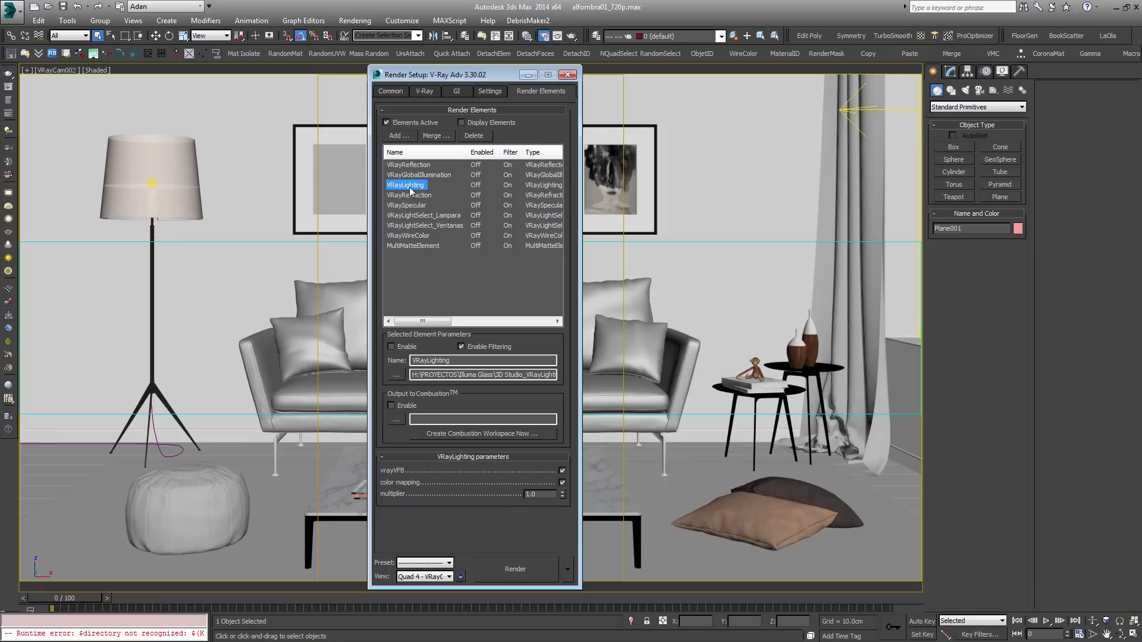
click(436, 216)
click(437, 226)
click(439, 217)
click(440, 227)
click(441, 216)
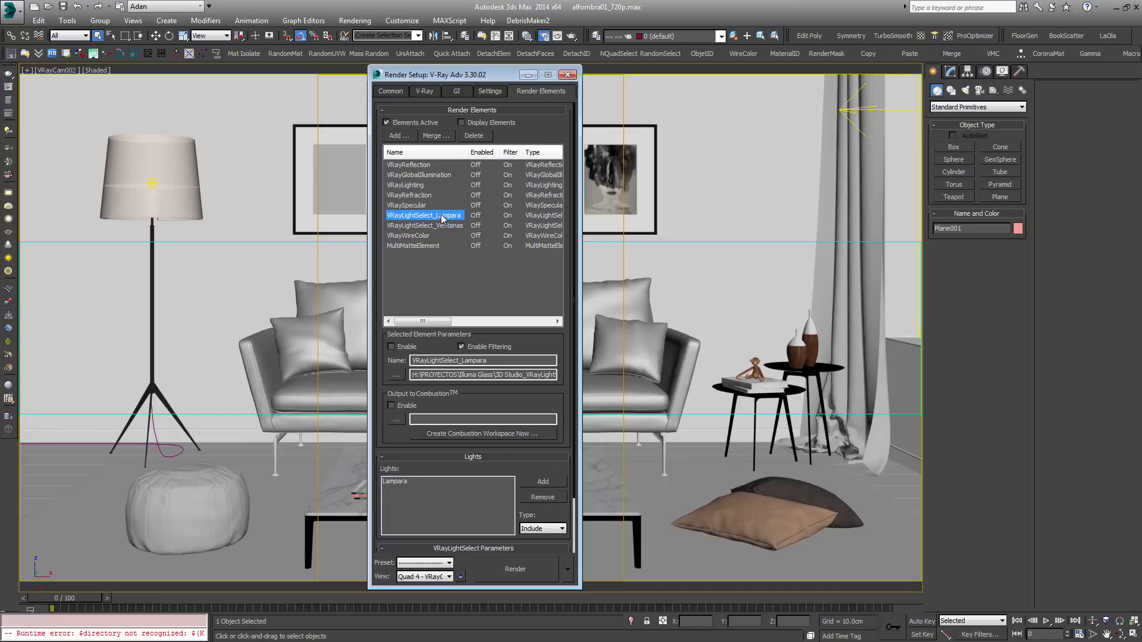
click(440, 226)
click(441, 216)
click(438, 227)
click(439, 216)
click(439, 226)
click(439, 217)
click(439, 226)
click(439, 217)
click(440, 226)
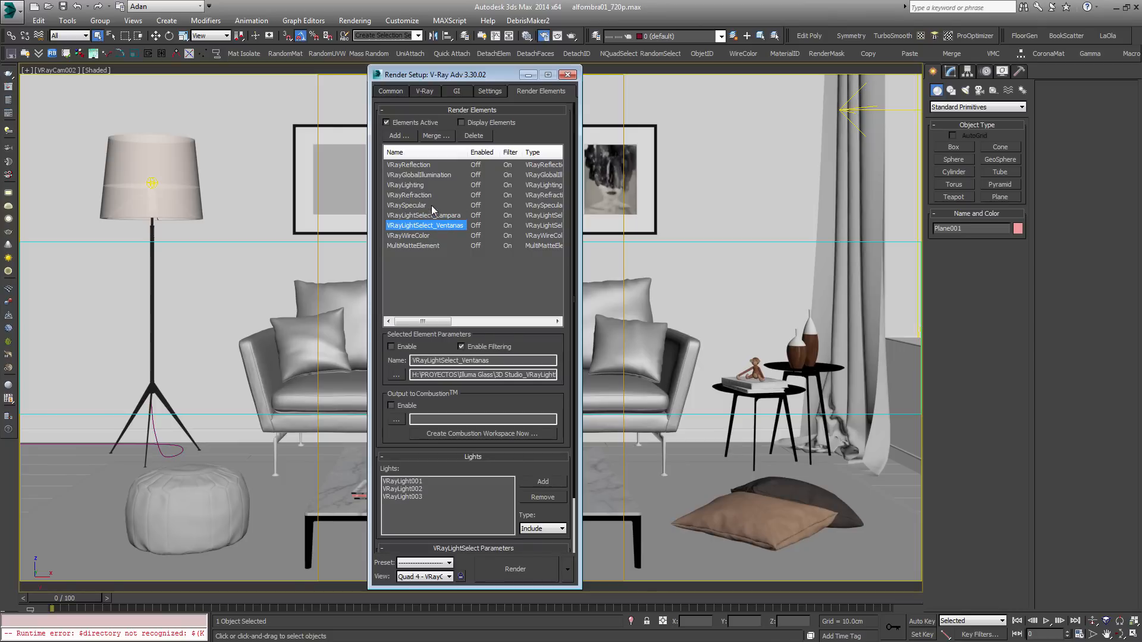
Check the parameters of the VRaySpecular and VRayReflection render elements.
click(431, 206)
click(416, 167)
click(416, 206)
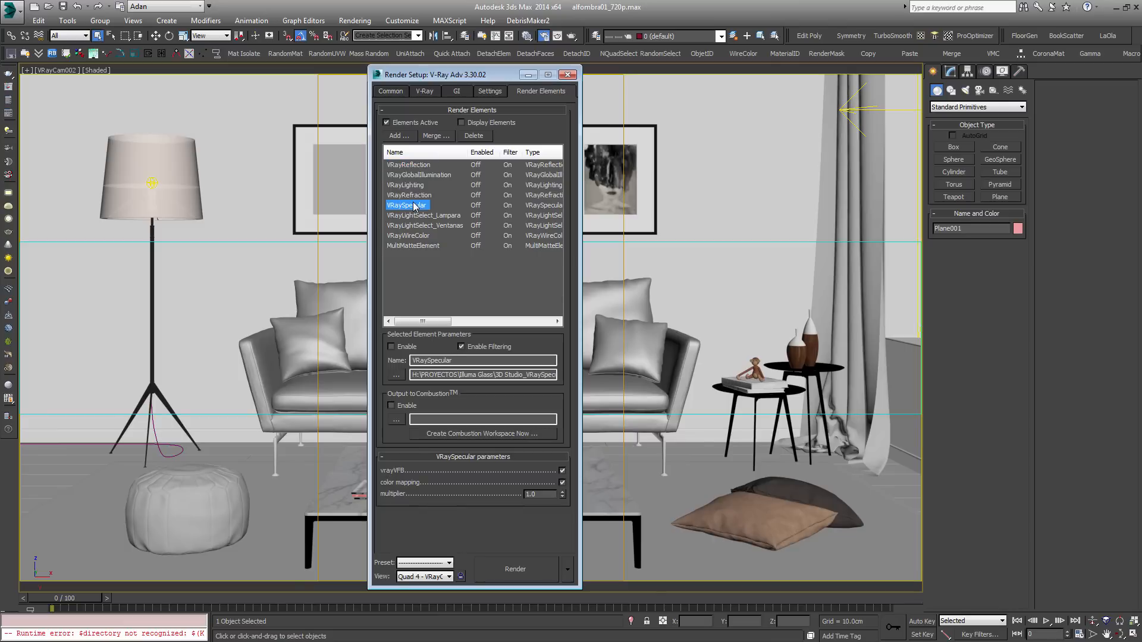
Look up VRaySSS2 among the render elements available to add, and leave the list without adding it.
click(399, 136)
drag(563, 250, 567, 372)
click(407, 372)
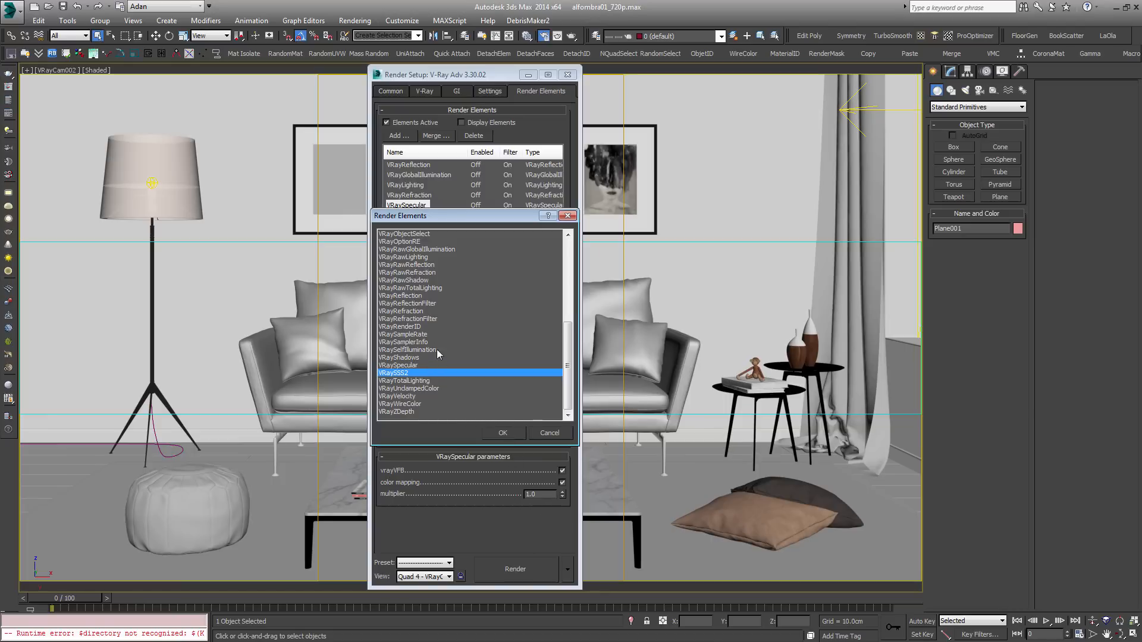
click(545, 433)
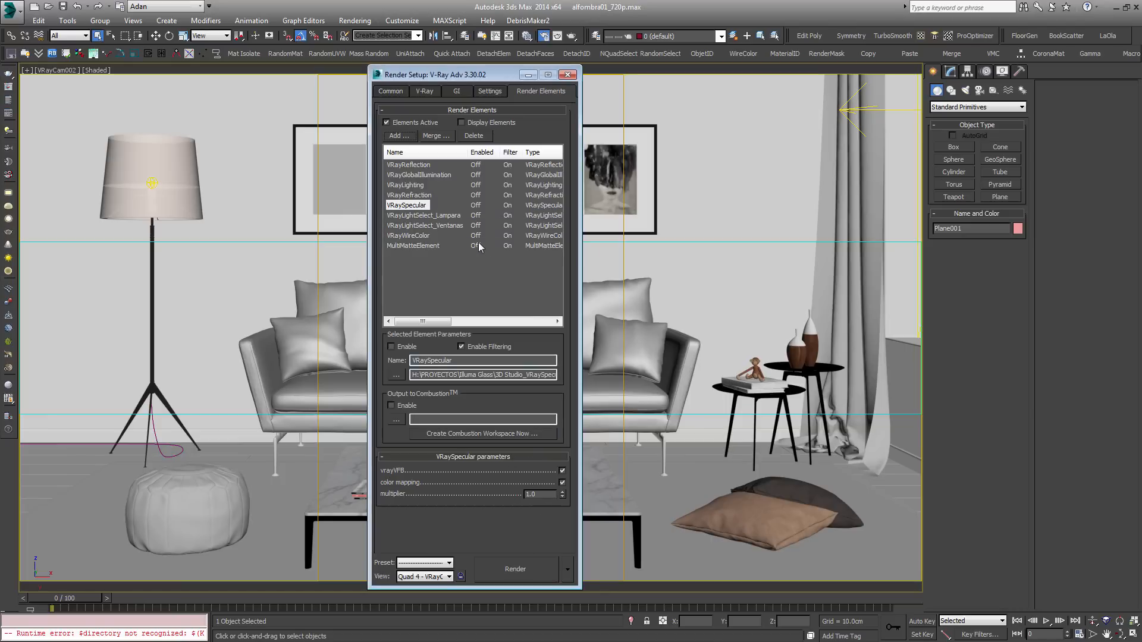
Compare the parameters of the VRayWireColor and MultiMatteElement render elements used for masks.
click(423, 235)
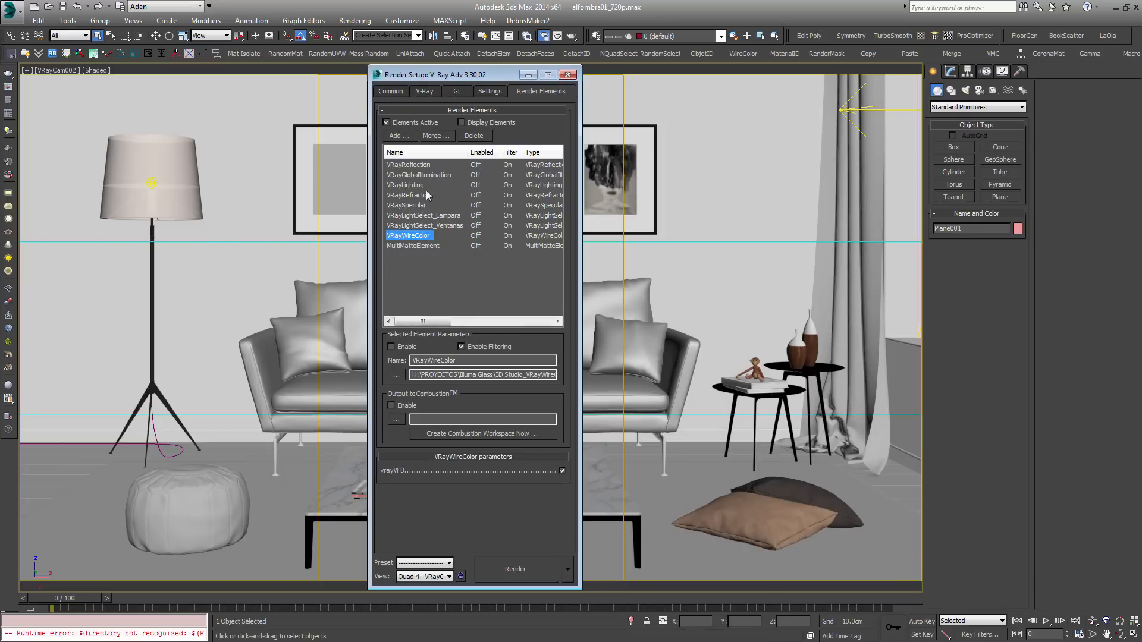
click(406, 237)
click(418, 245)
click(419, 237)
click(420, 243)
click(419, 237)
click(418, 244)
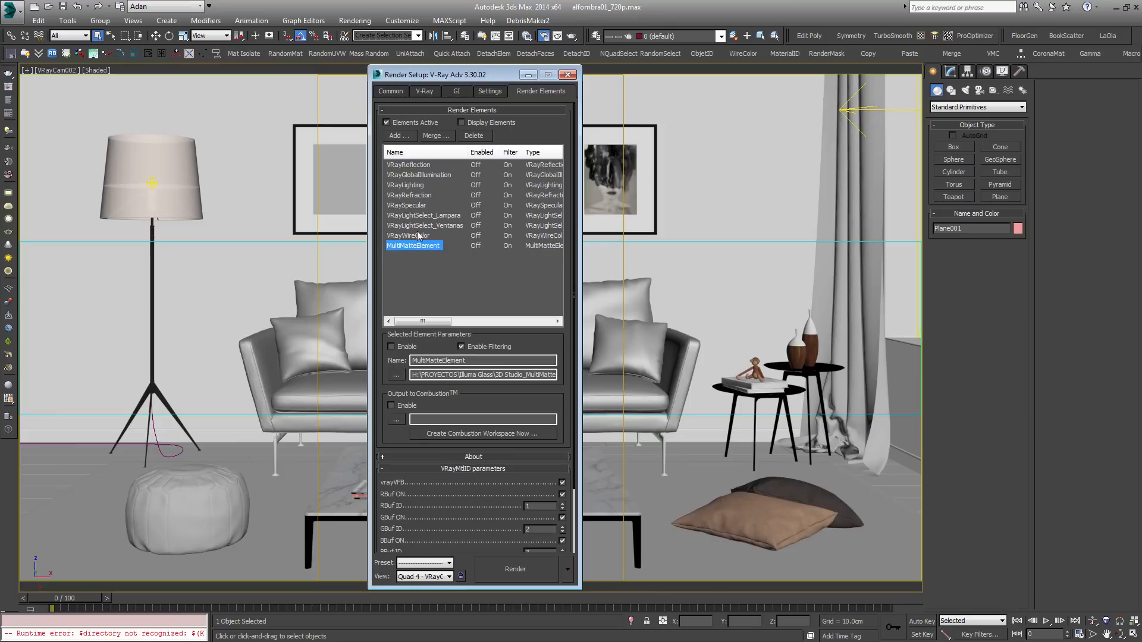
click(417, 227)
click(416, 236)
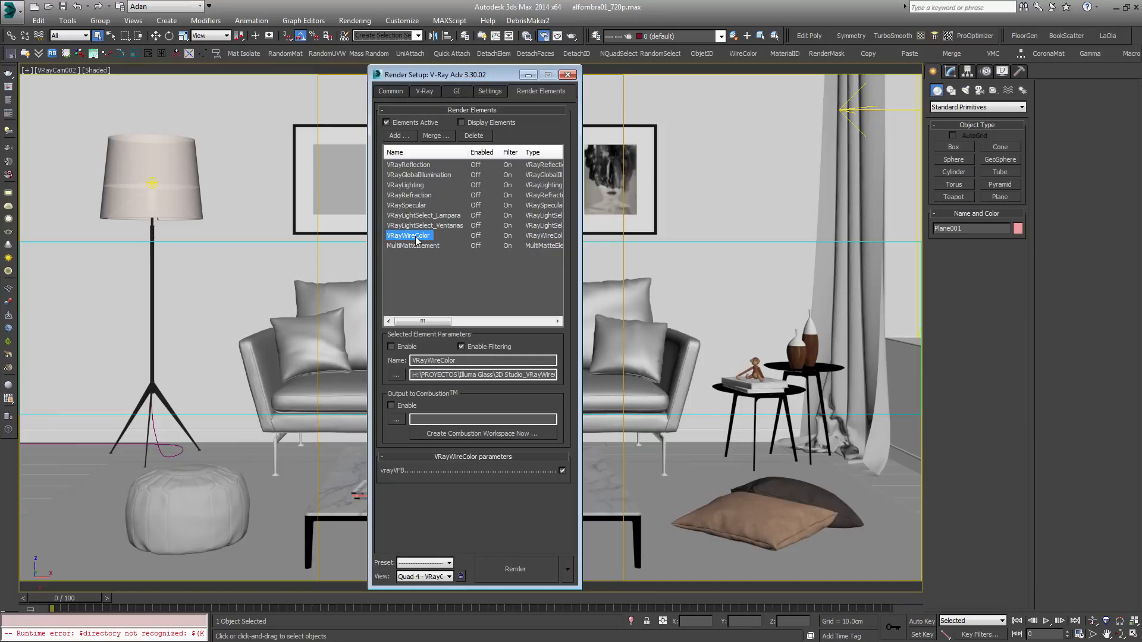
click(415, 245)
click(415, 237)
click(415, 246)
click(415, 237)
click(415, 245)
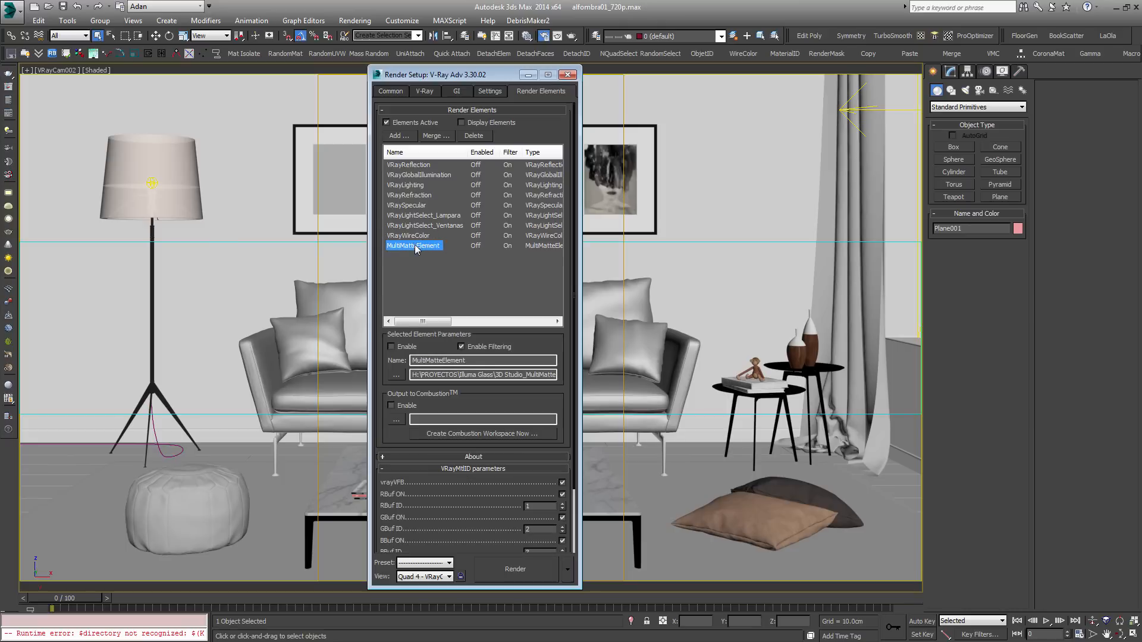
click(416, 236)
click(416, 245)
click(418, 236)
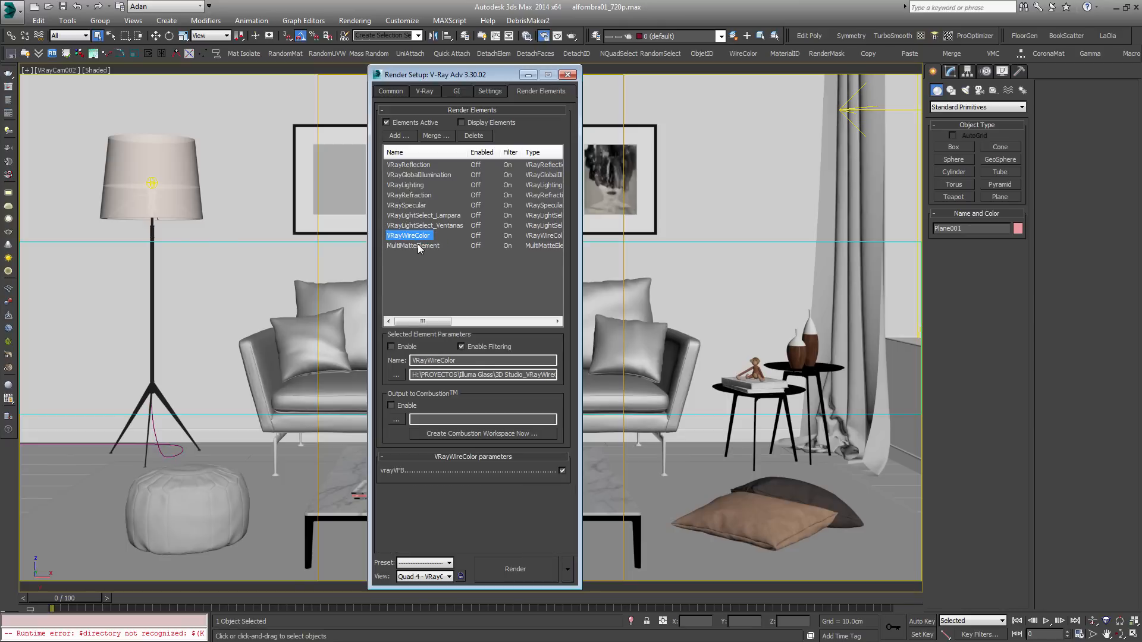
click(418, 245)
click(415, 237)
click(412, 246)
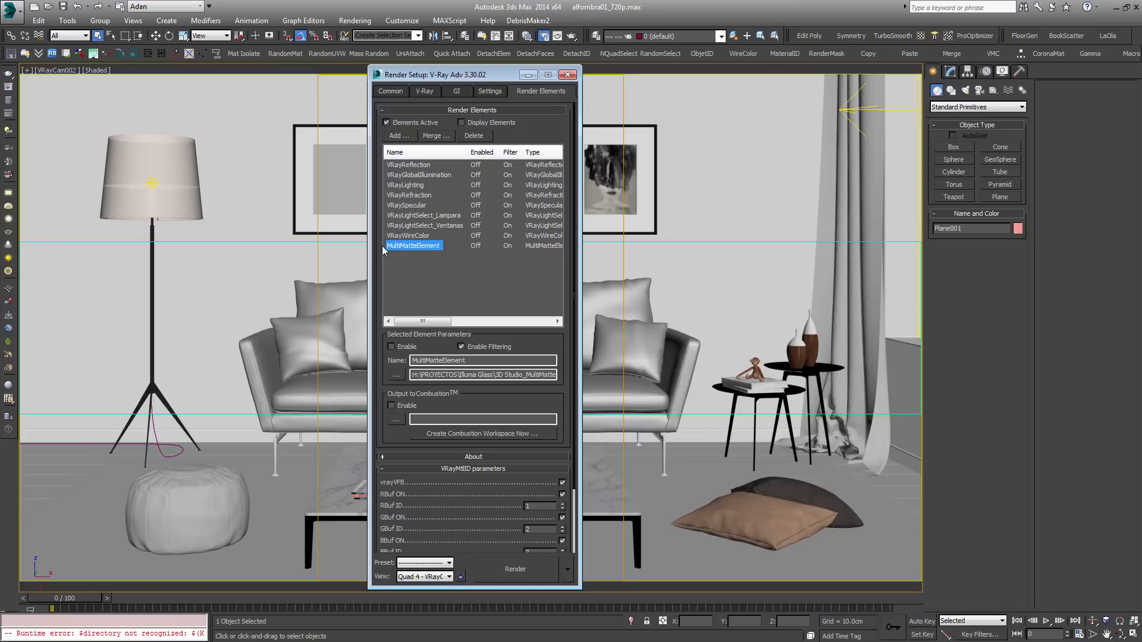
click(418, 237)
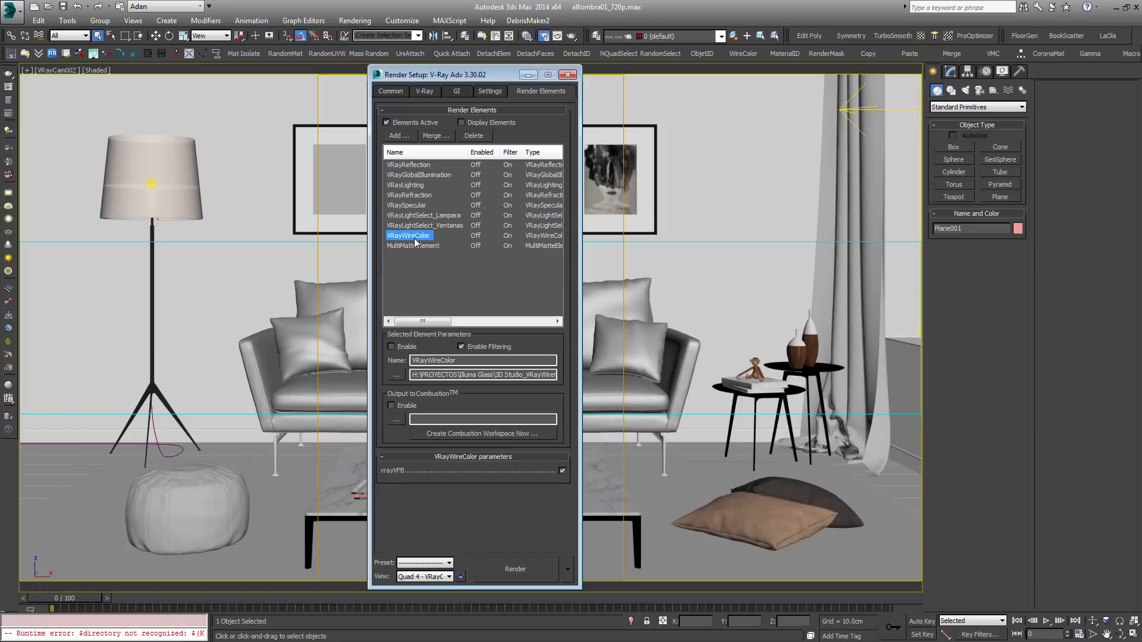
click(414, 246)
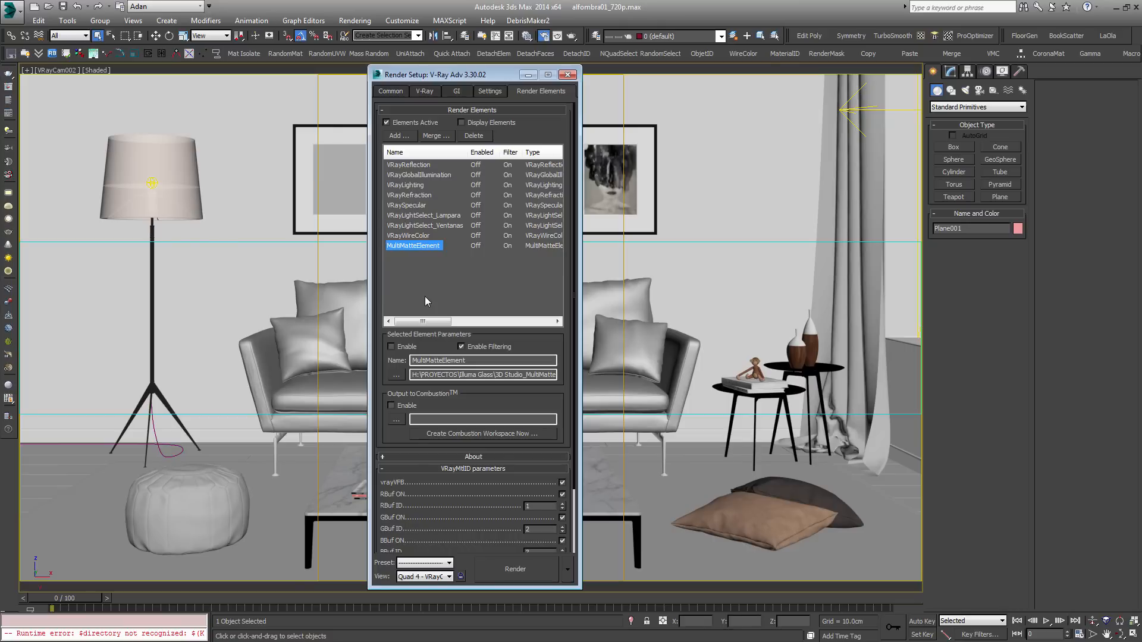
Inspect the MultiMatteElement's ID parameters and the include/exclude object list of its red channel, leaving the list without changes.
drag(566, 389, 584, 256)
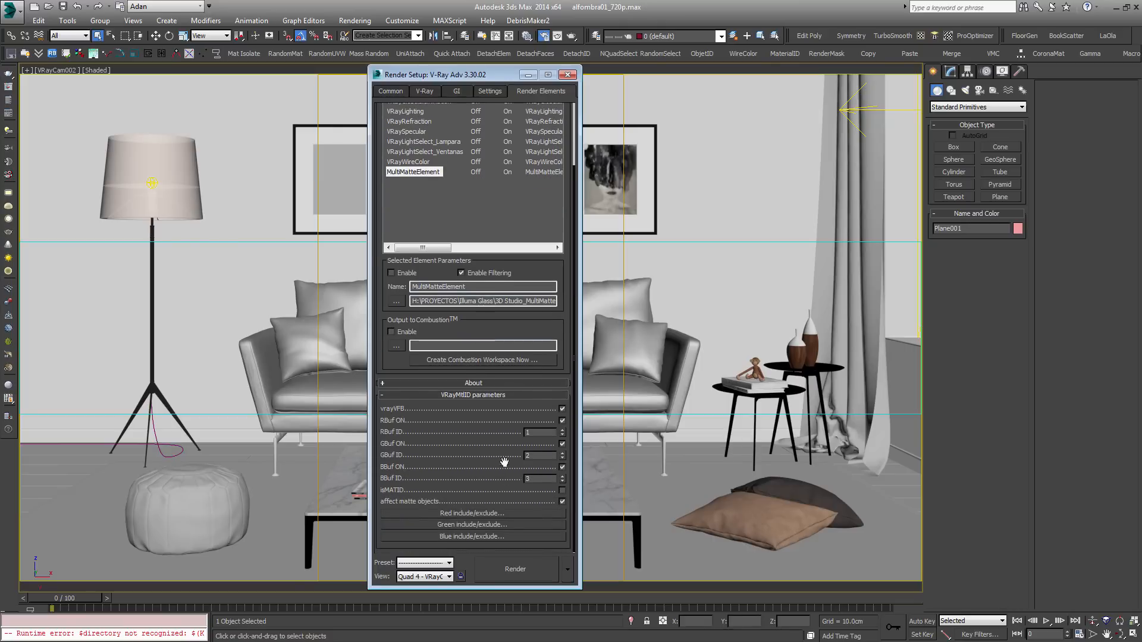
click(458, 514)
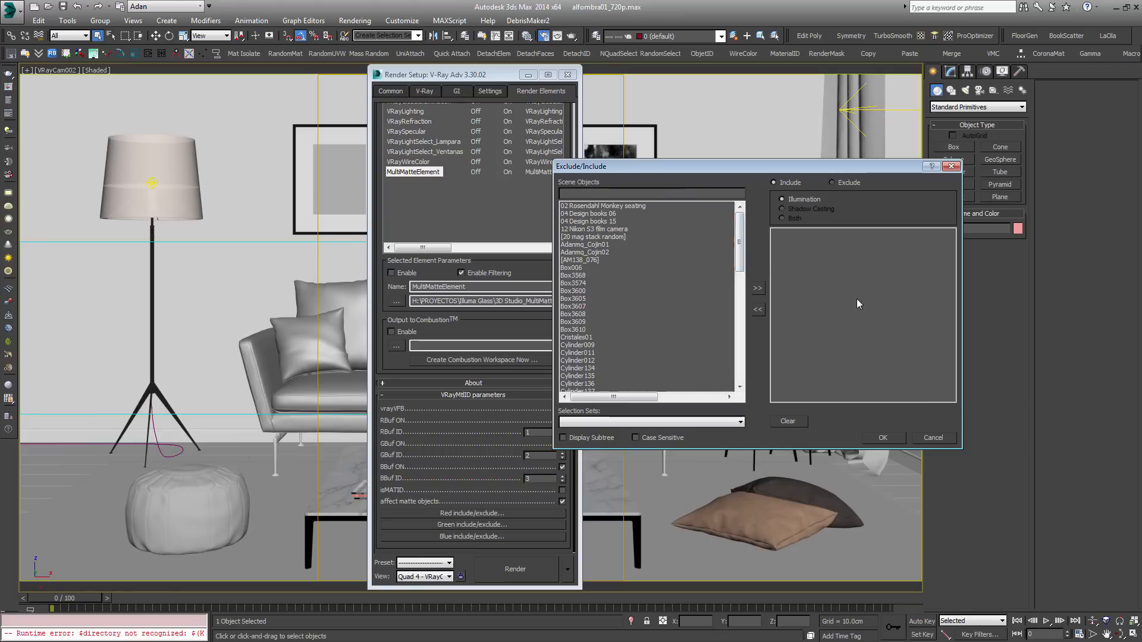
click(939, 439)
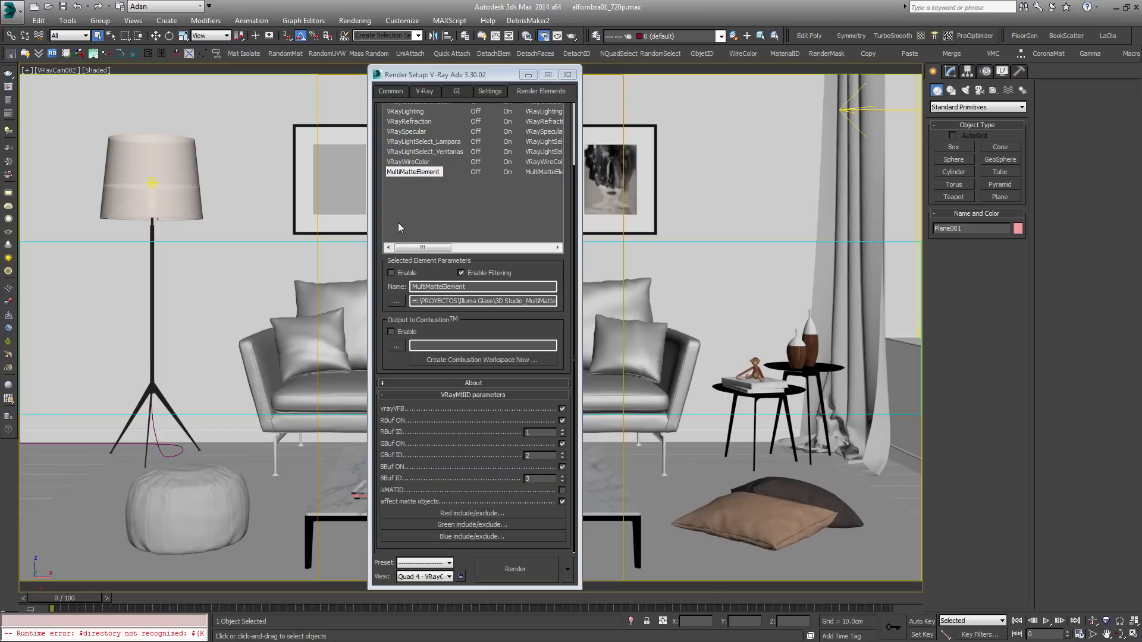
click(418, 163)
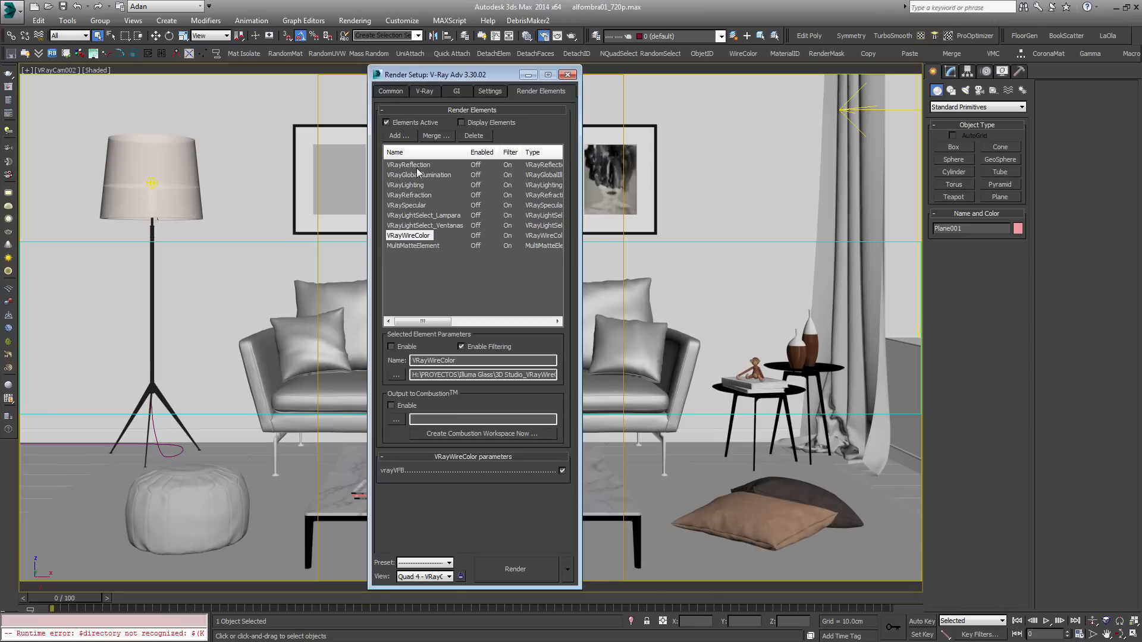
click(412, 247)
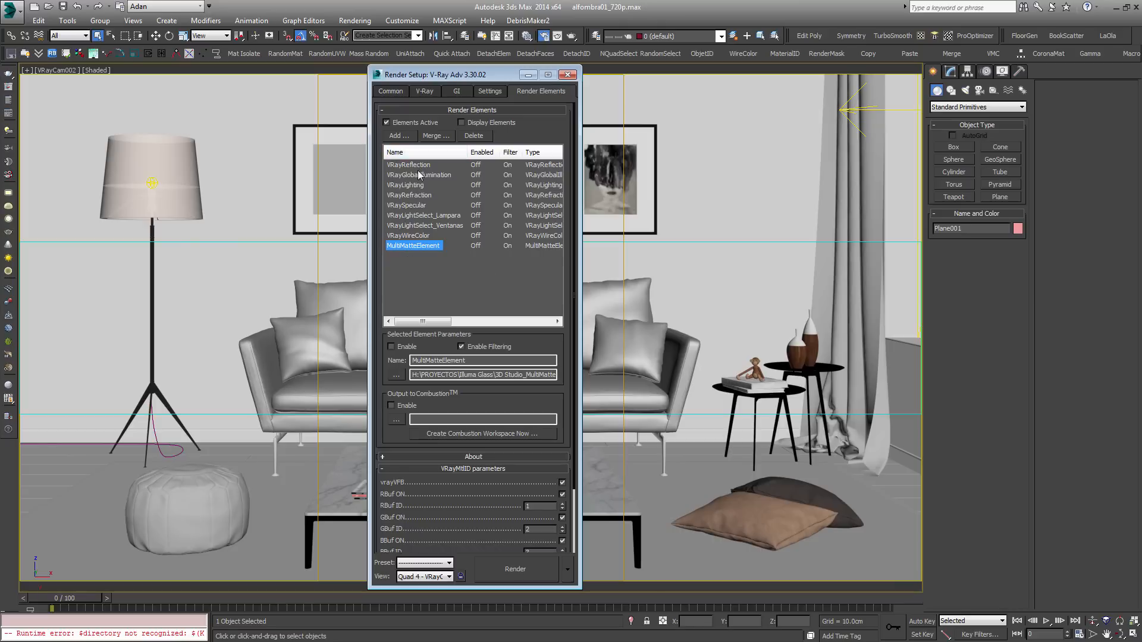
Turn on separate render channels in V-Ray's frame buffer settings, collapsing the image sampler sections.
click(433, 95)
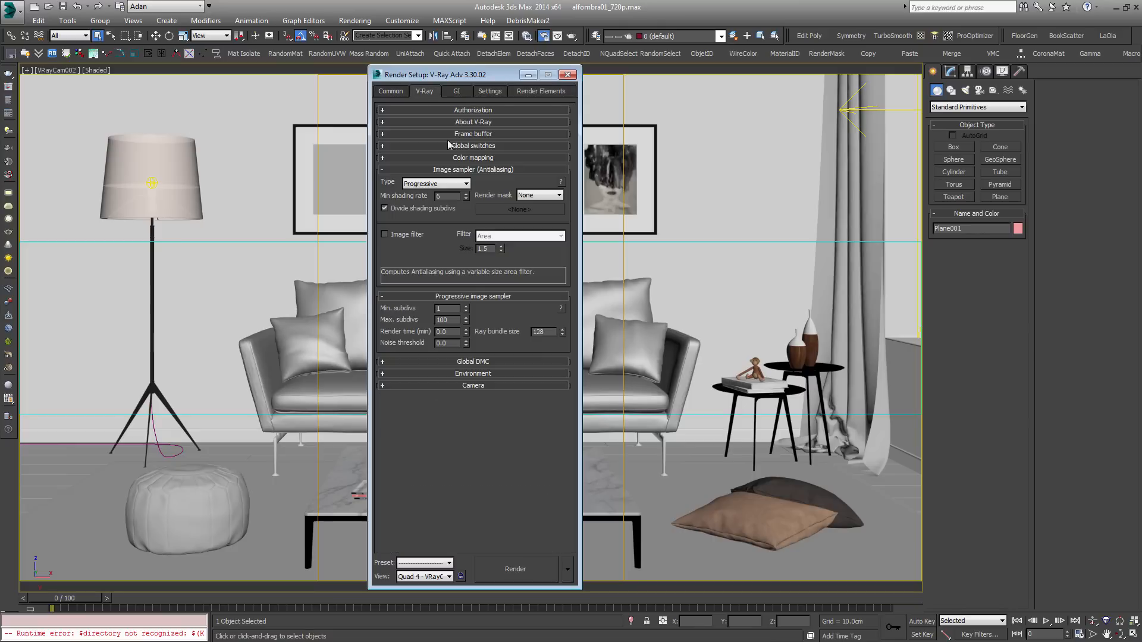
click(474, 171)
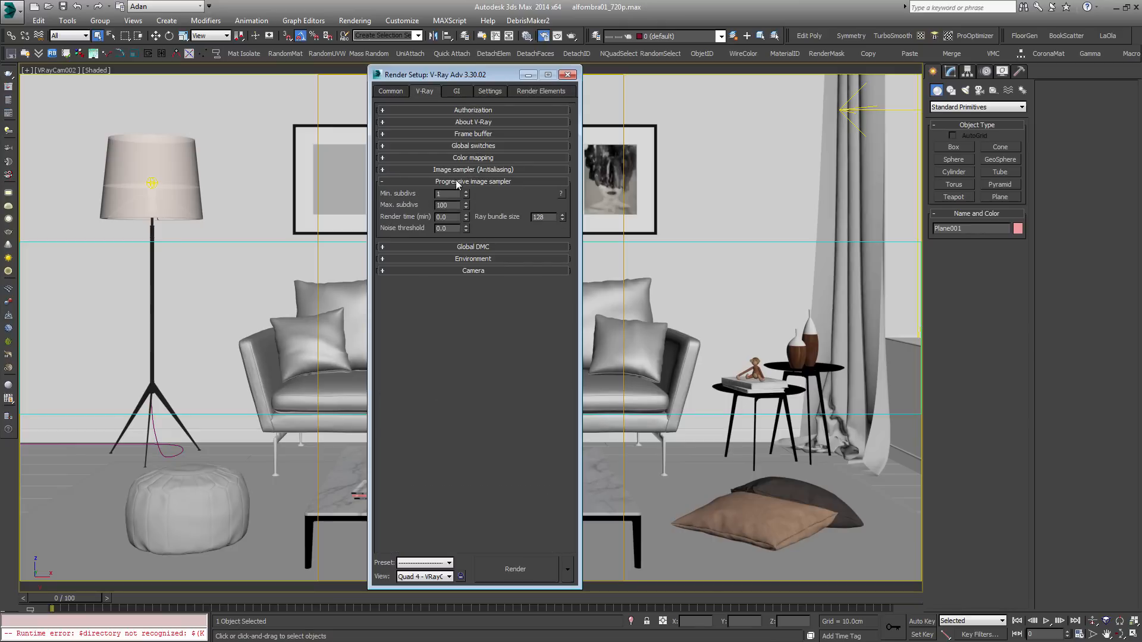
click(458, 182)
click(474, 135)
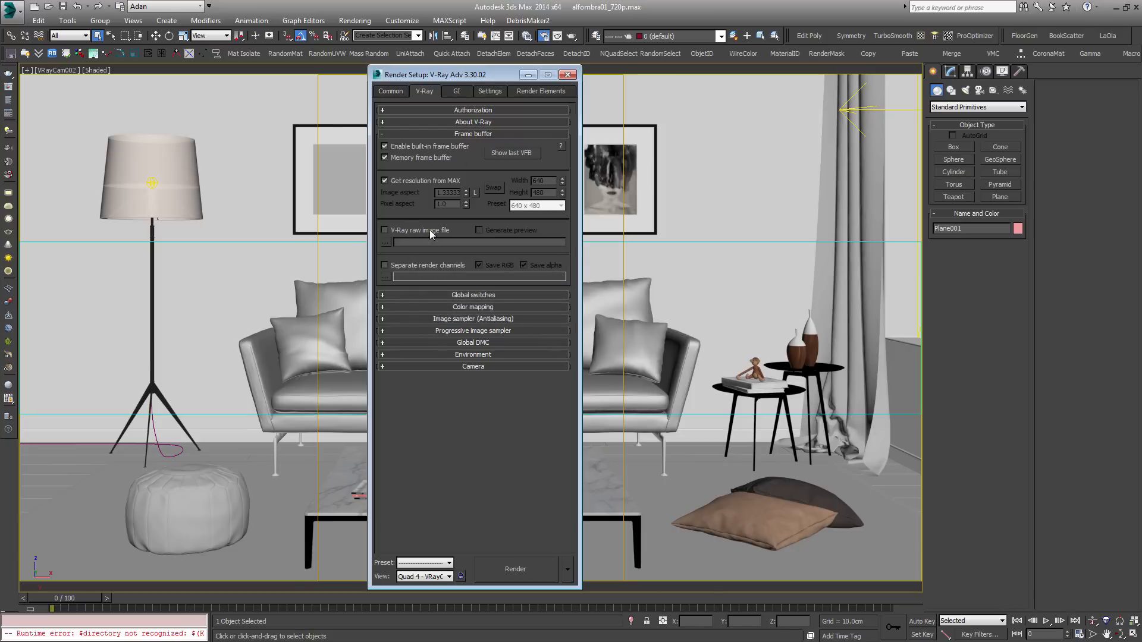
click(384, 265)
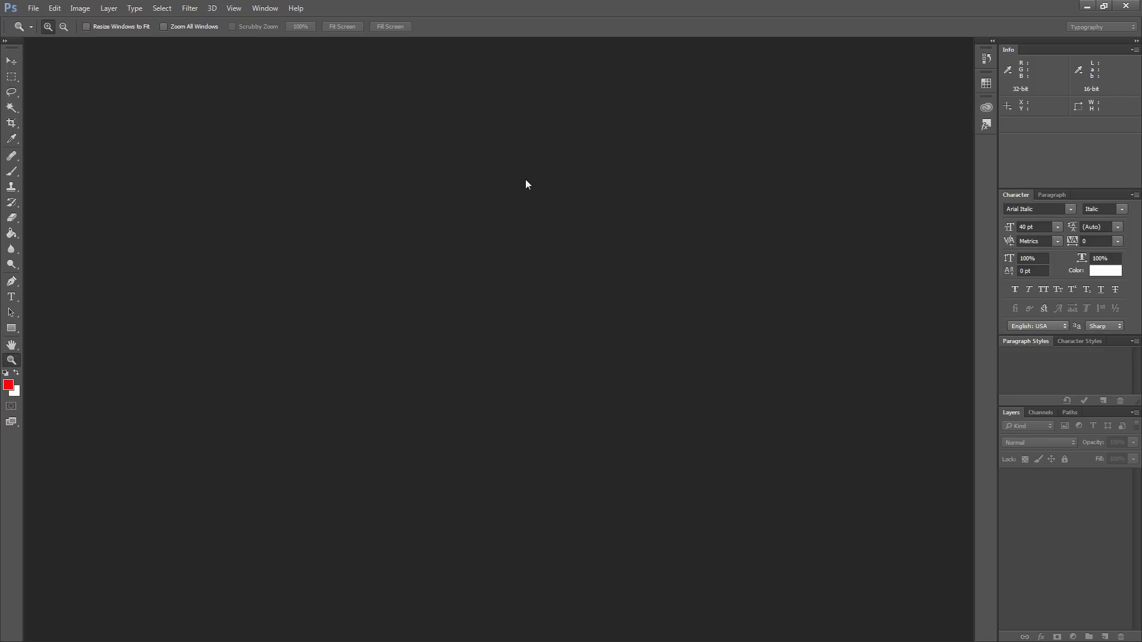
Load the EXR passes from the EXR folder into a layer stack, leaving out the RGB_color pass and MC_LWF_32bpc.psd.
click(34, 7)
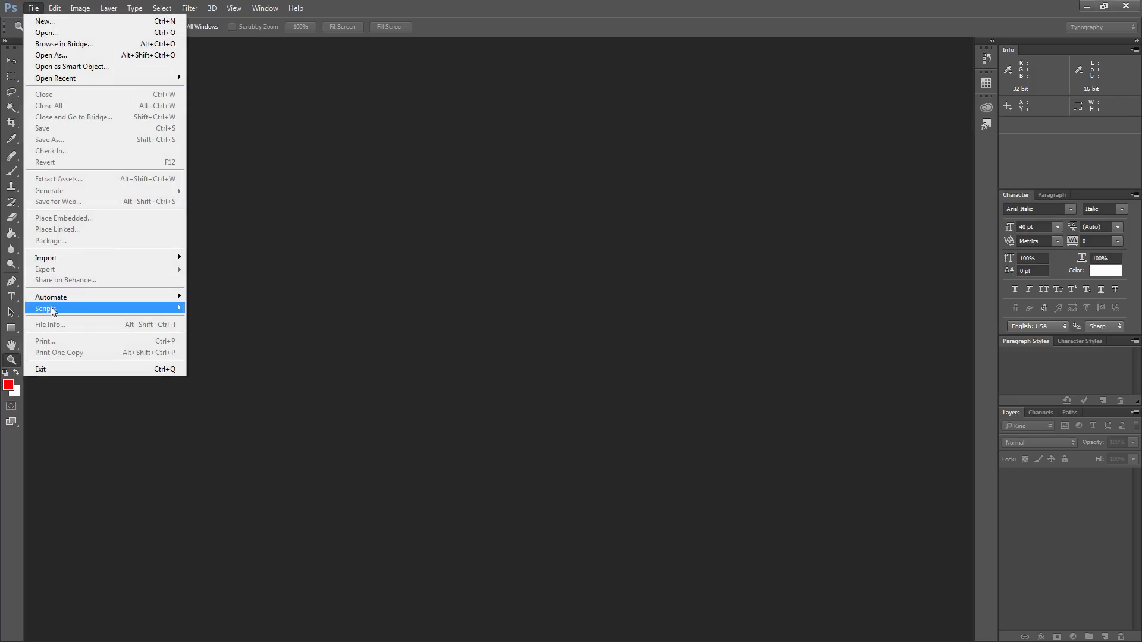
mouse_move(53, 310)
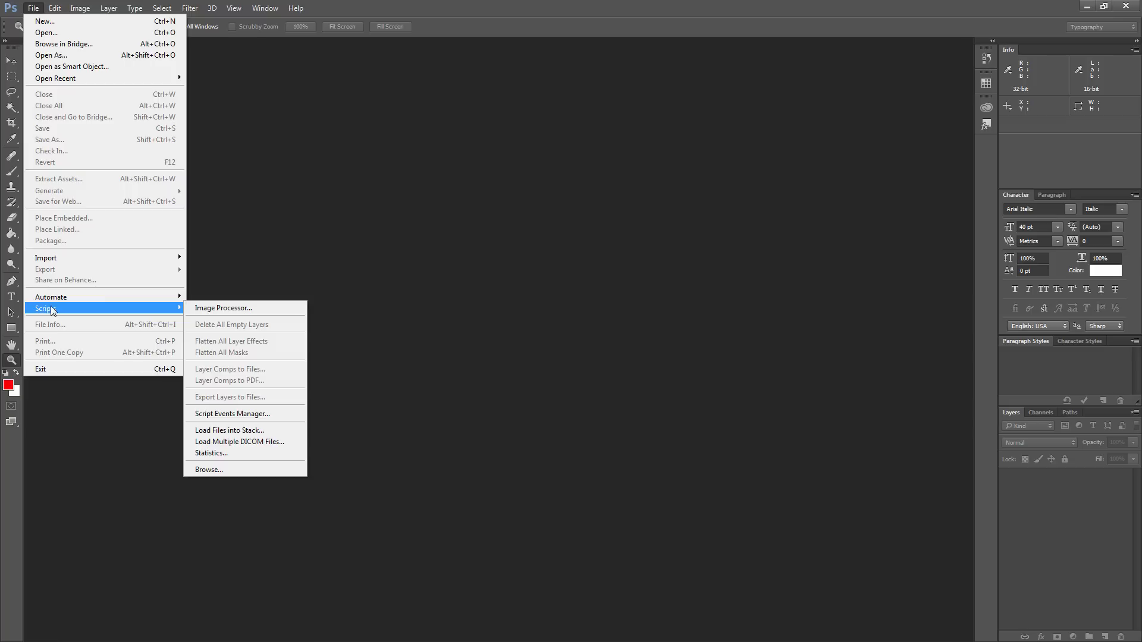
click(223, 428)
click(628, 306)
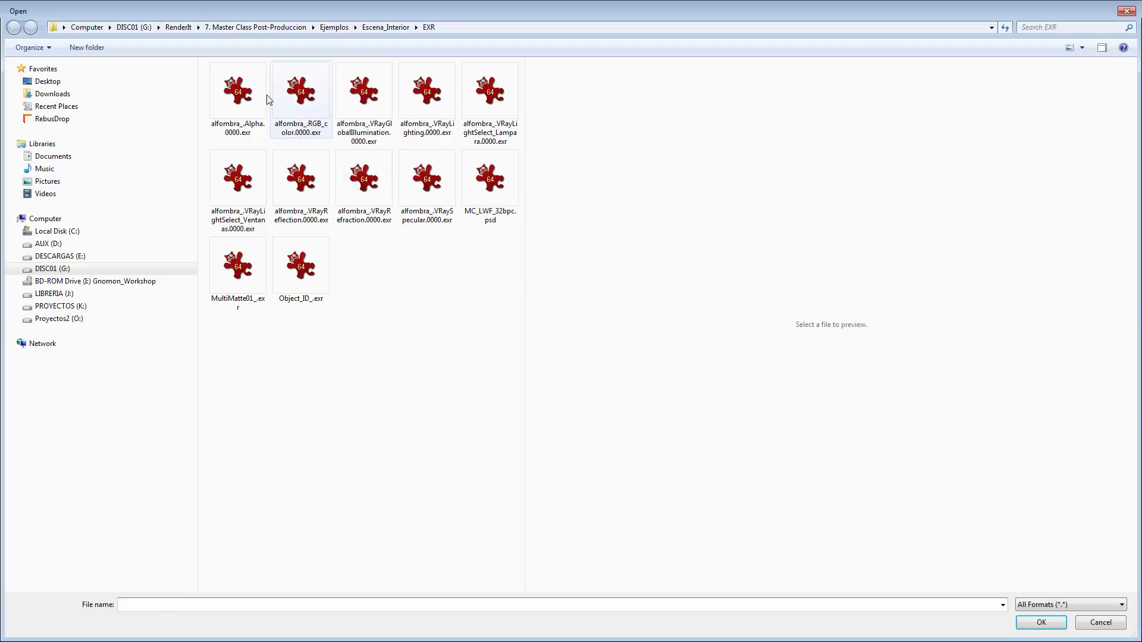
click(265, 99)
shift+click(316, 241)
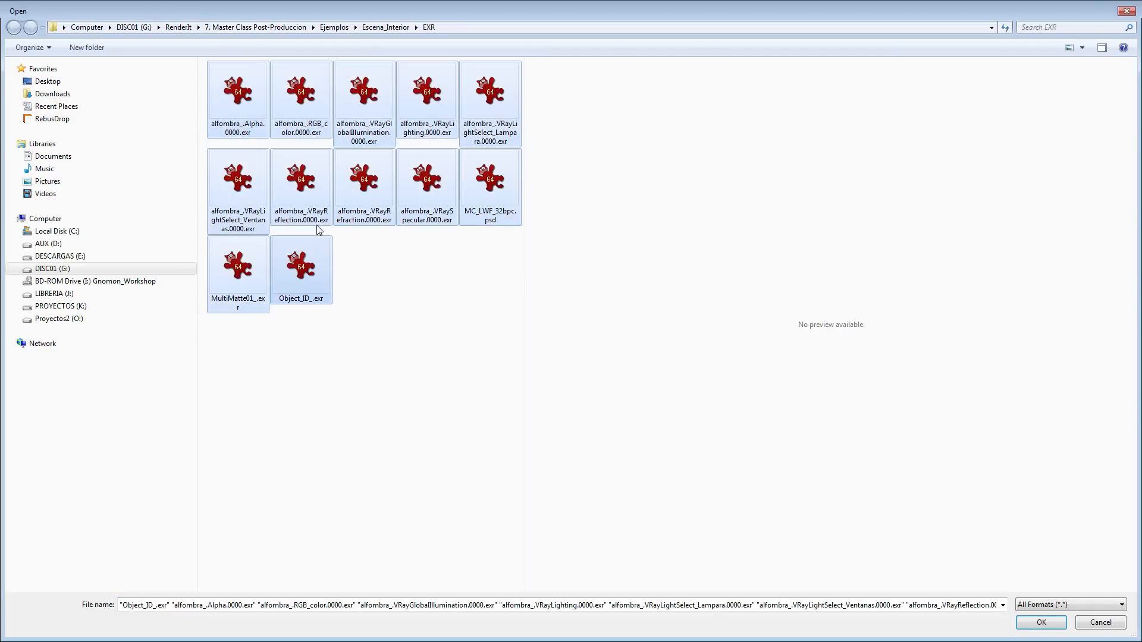
ctrl+click(309, 90)
ctrl+click(490, 181)
click(1041, 622)
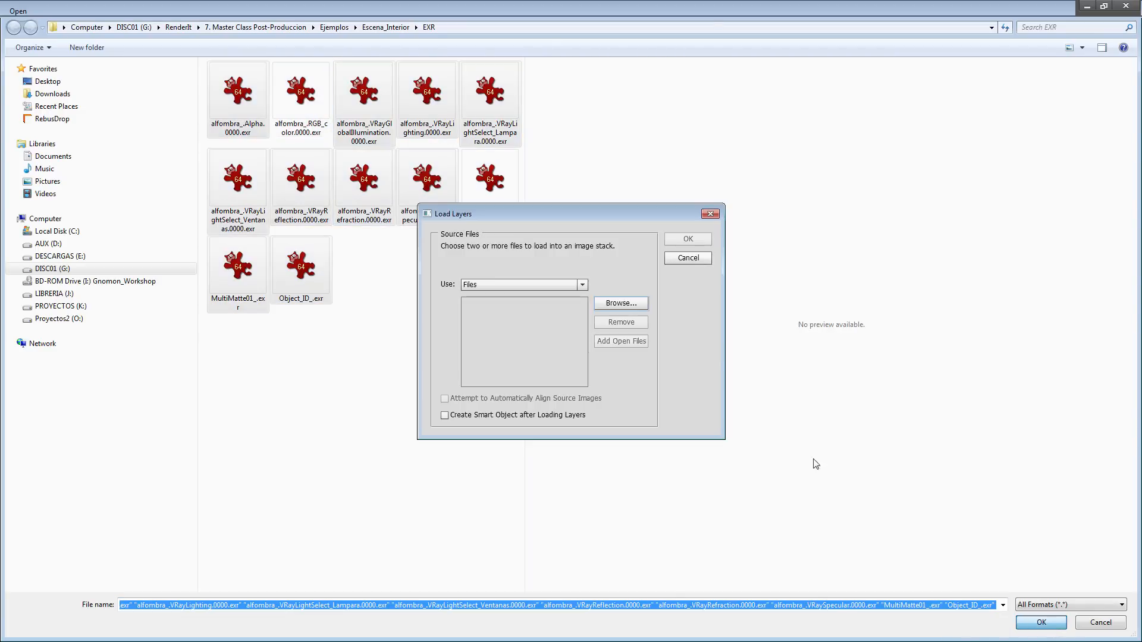
click(690, 238)
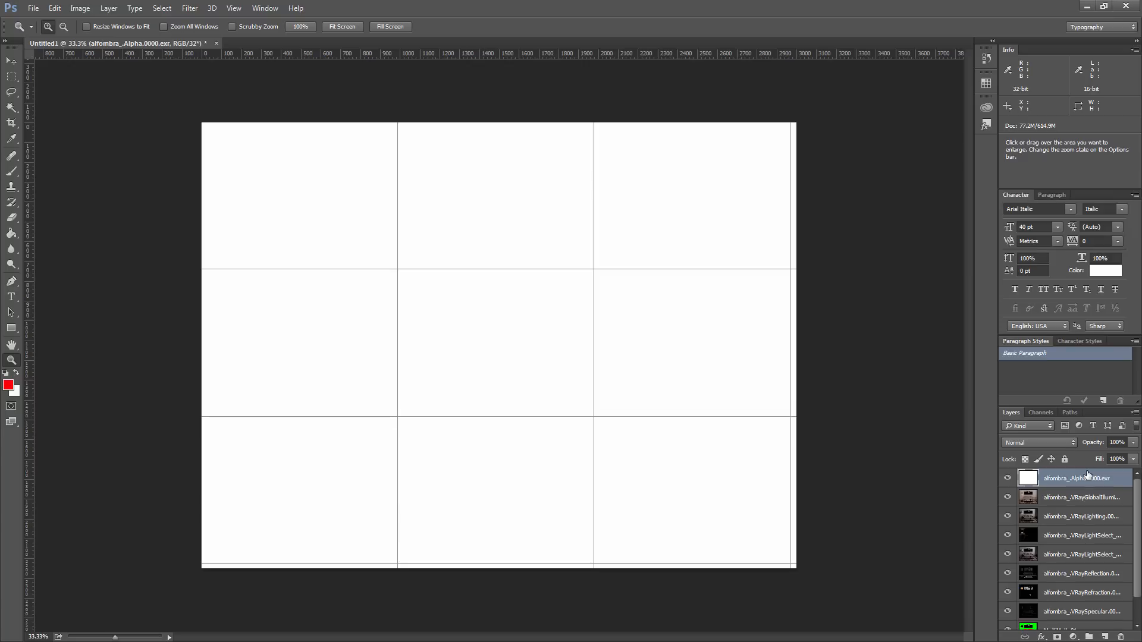
Delete the Alpha layer and place the VRayGlobalIllumination layer directly above MultiMatte01, with the passes over it hidden.
key(Delete)
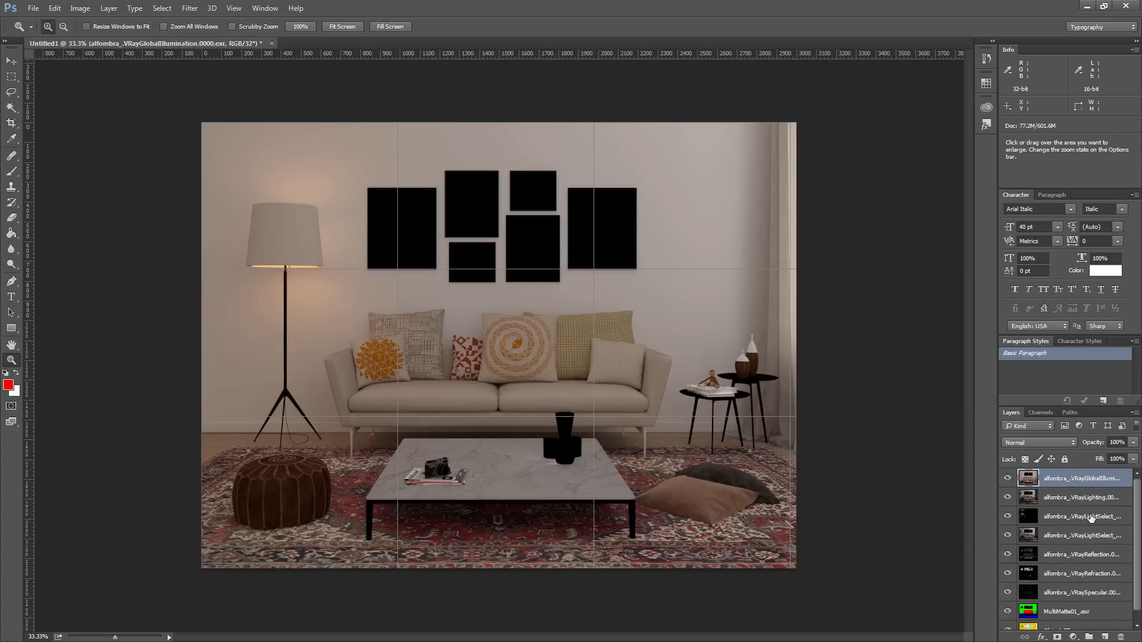
drag(1059, 479, 1015, 480)
click(1062, 573)
click(1078, 560)
click(1091, 592)
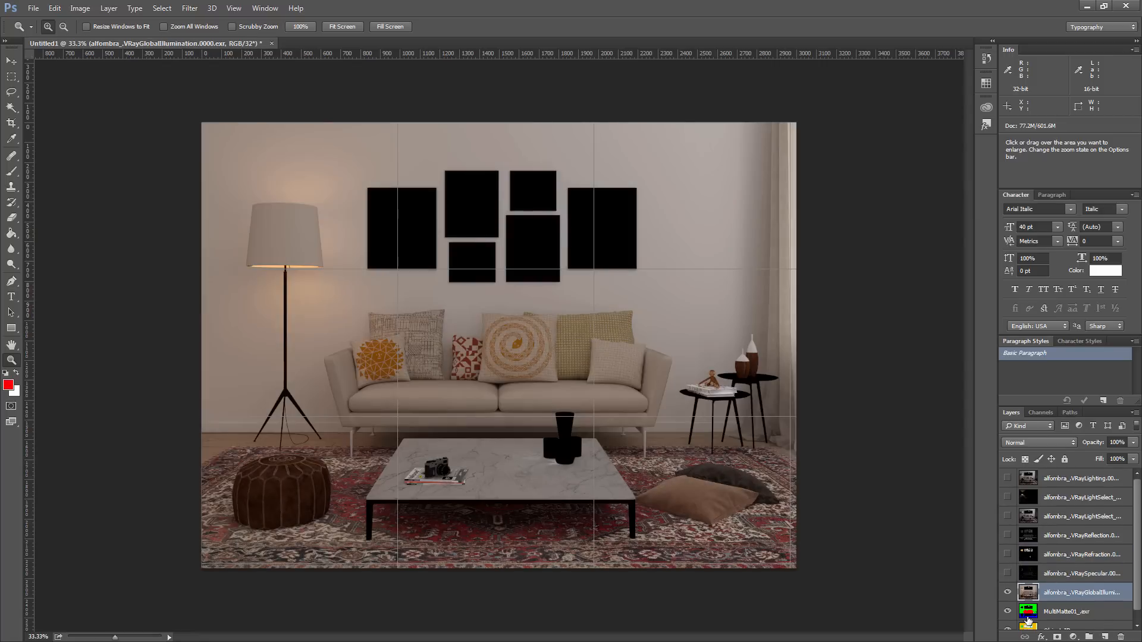
Make the VRayReflection layer visible and move it directly above the VRayGlobalIllumination layer.
click(1085, 500)
click(1088, 480)
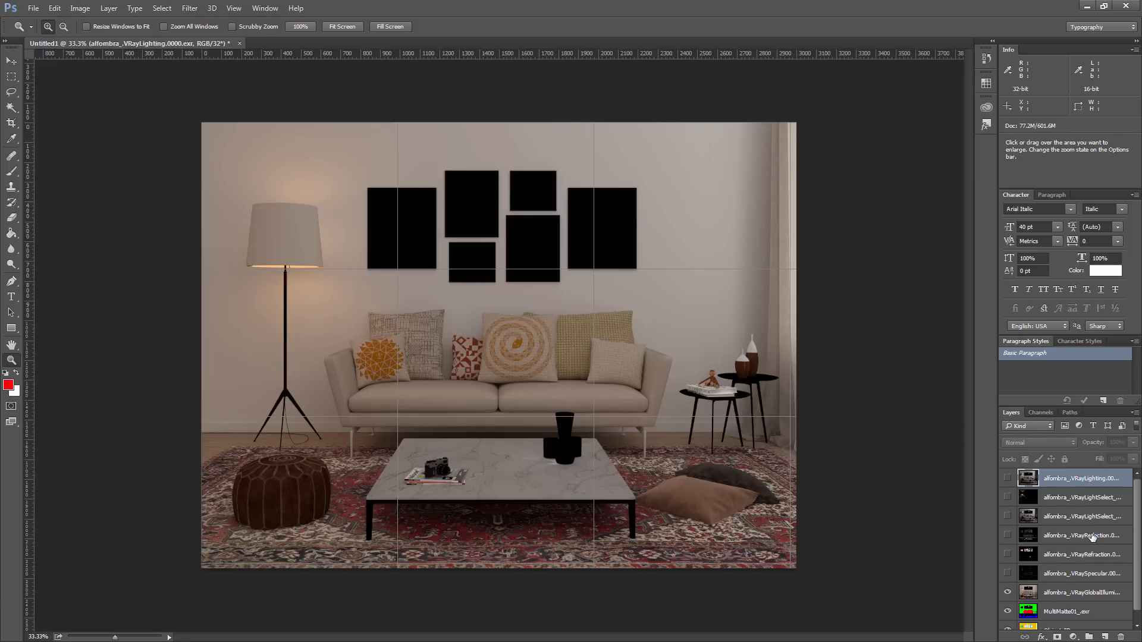
click(1093, 537)
click(1007, 536)
drag(1041, 535, 1070, 580)
Make the VRaySpecular, VRayRefraction, VRayLightSelect_Ventanas and VRayLightSelect_Lampara layers visible one after another.
click(1076, 555)
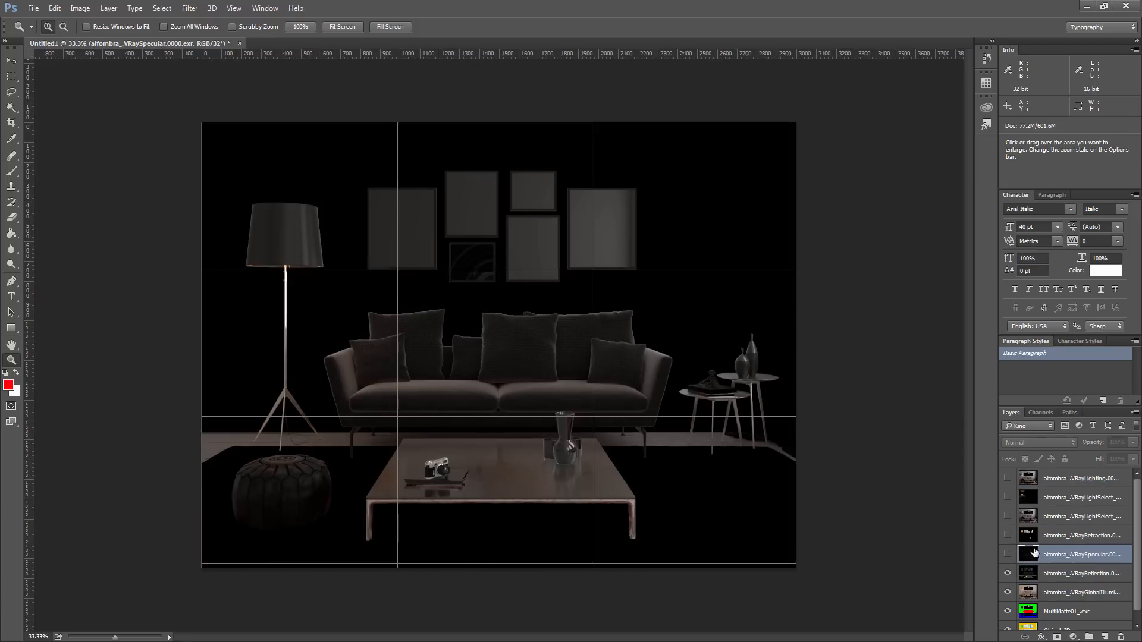
click(1007, 556)
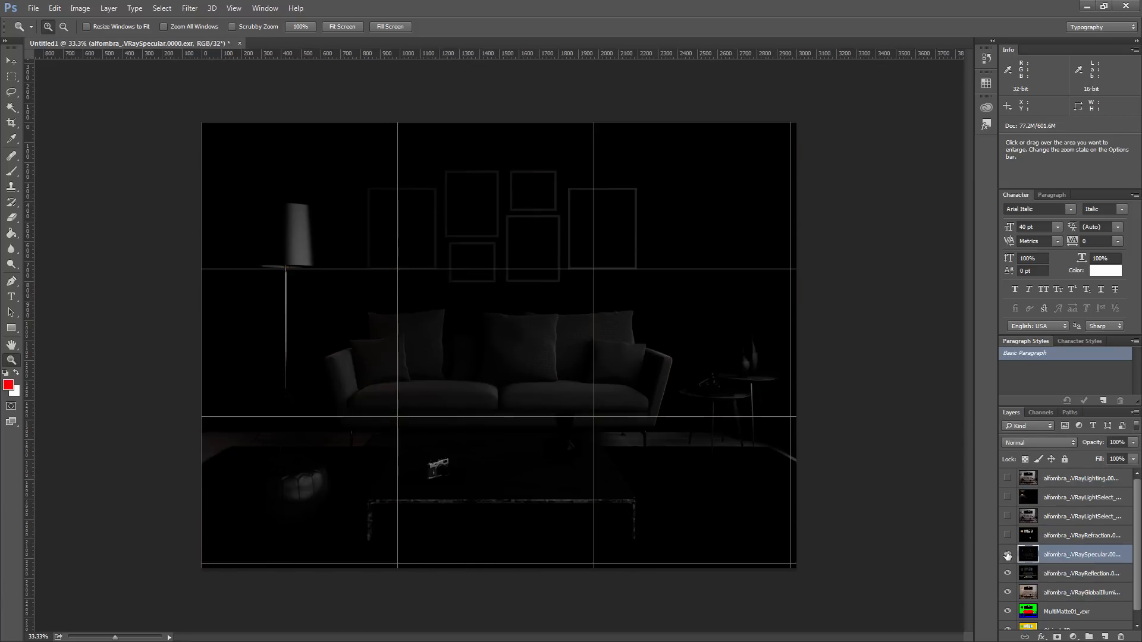
click(1064, 535)
click(1007, 536)
click(1080, 517)
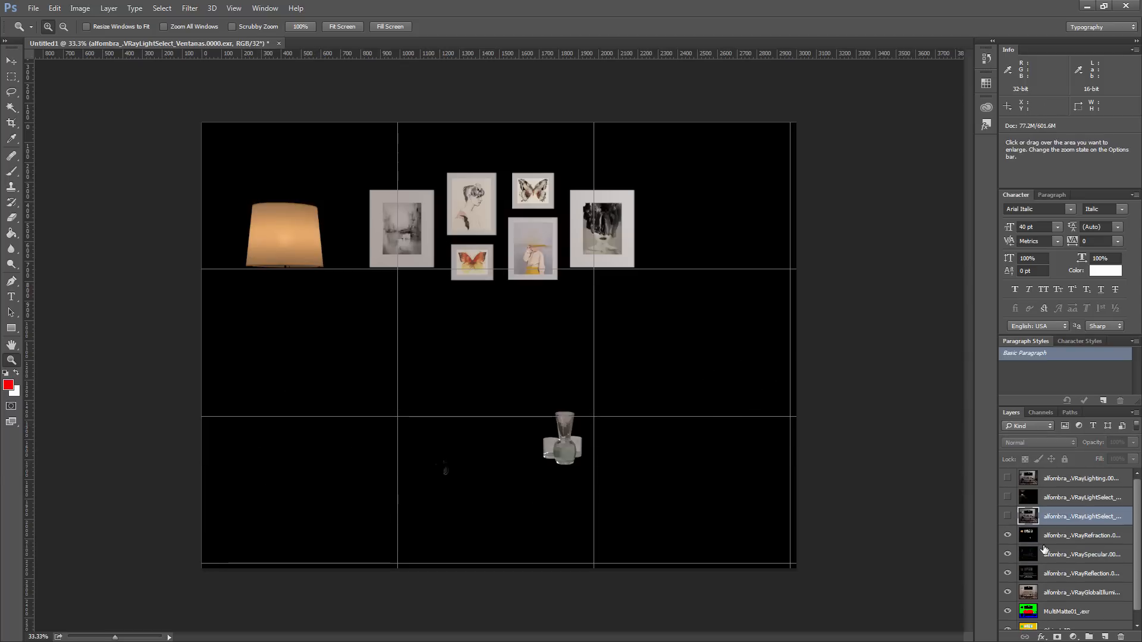
click(1007, 517)
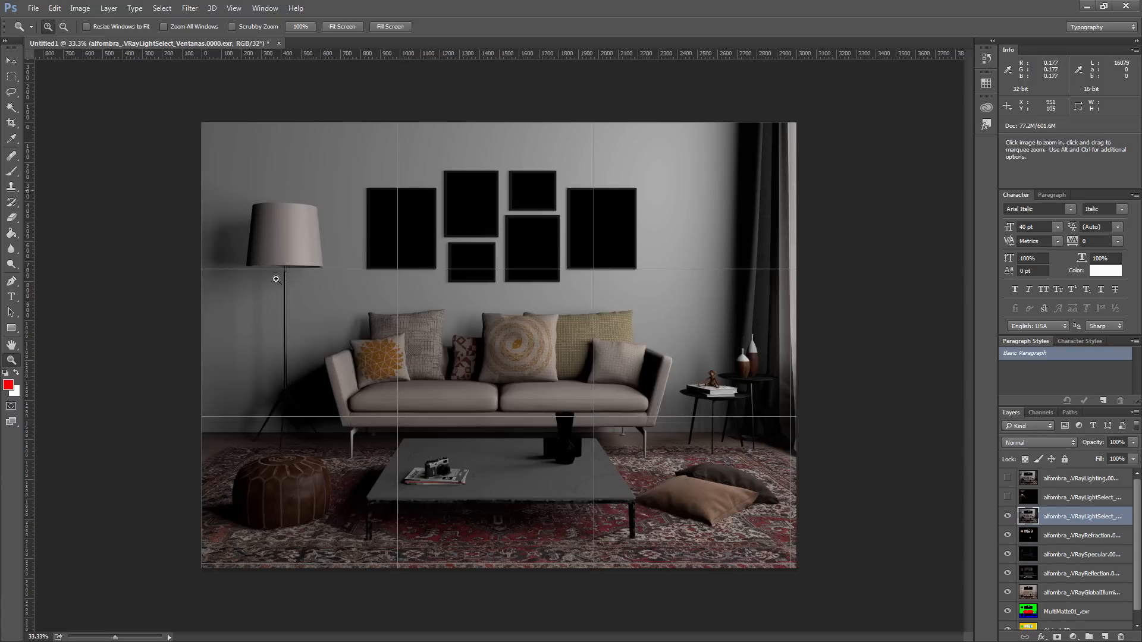
click(1008, 498)
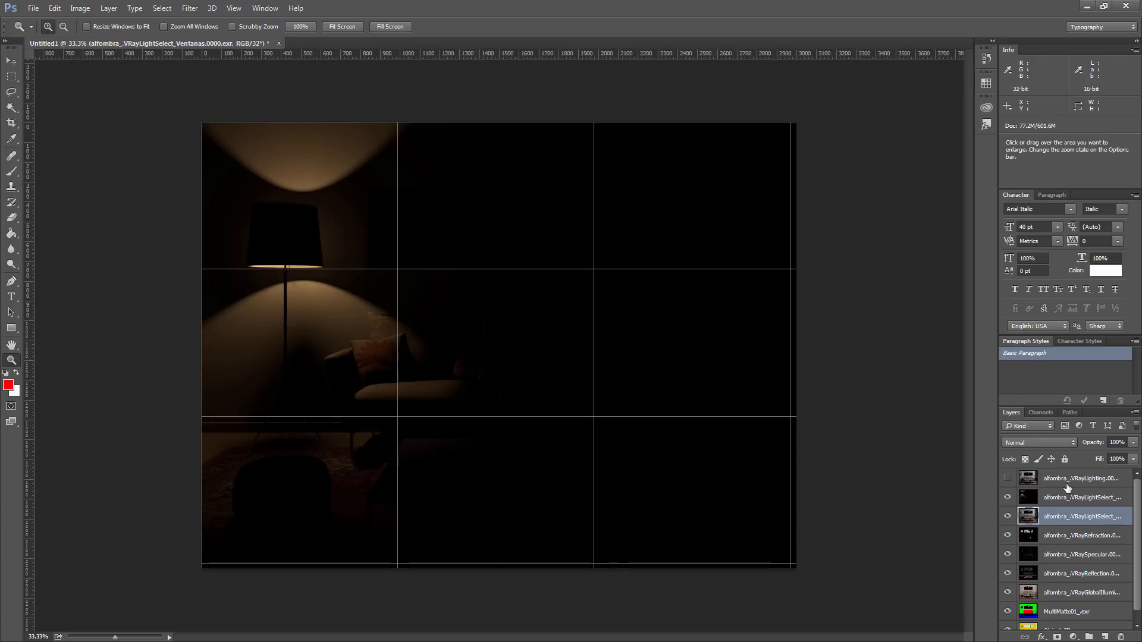
Show the VRayLighting pass to compare it with the light select passes, and delete it from the stack.
click(1018, 478)
click(1008, 479)
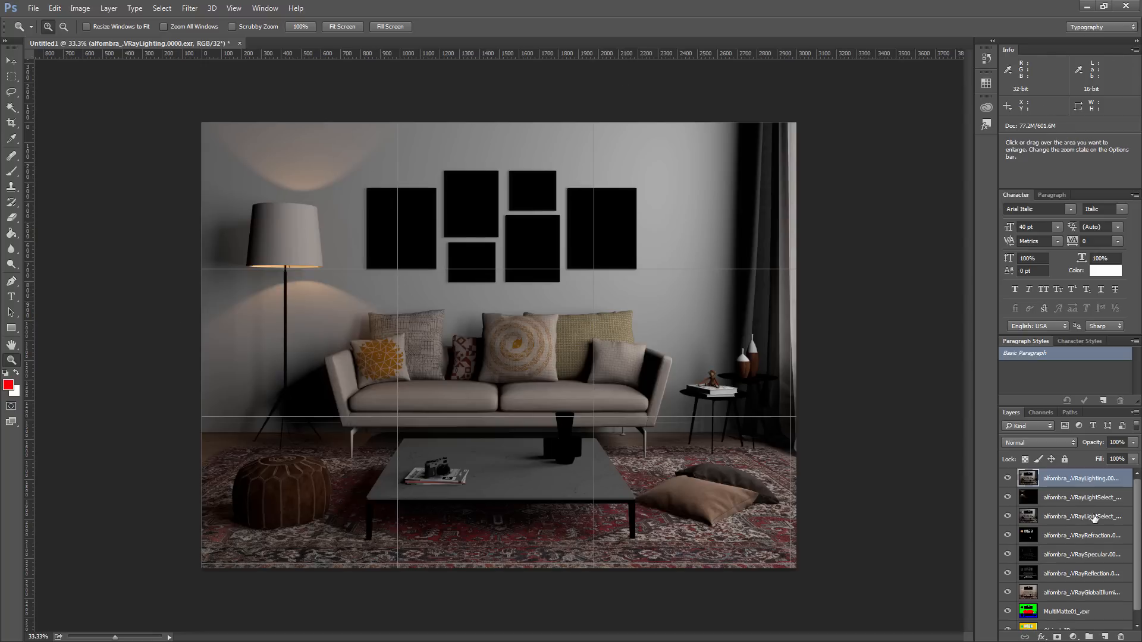
click(1074, 498)
click(1086, 478)
key(Delete)
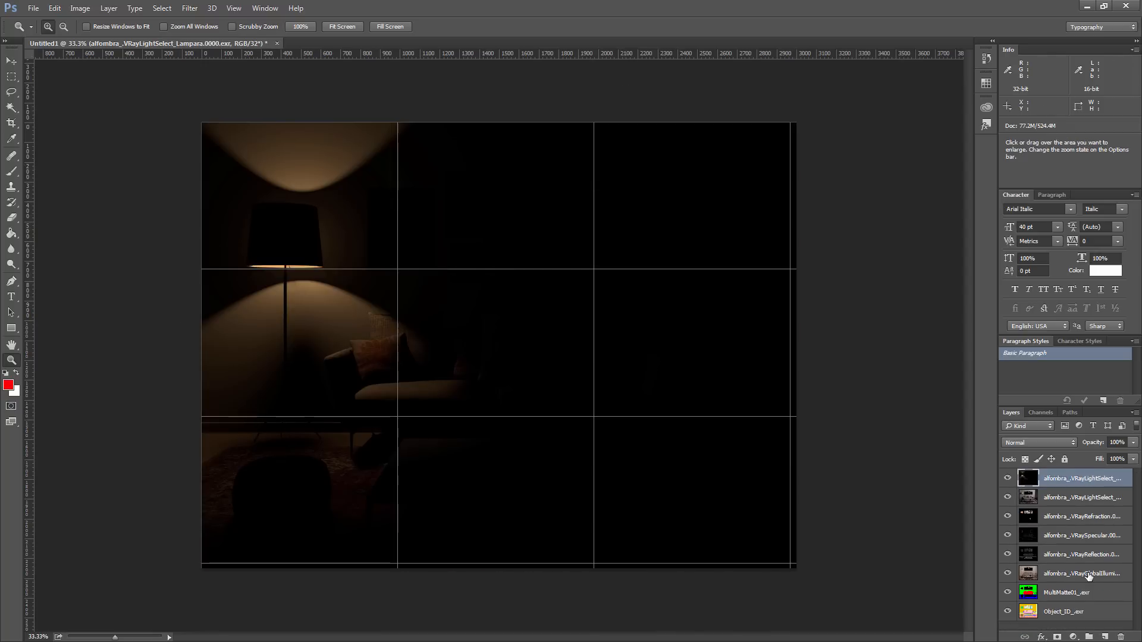
Set the blend mode of all layers from VRayReflection up to VRayLightSelect_Lampara to Linear Dodge (Add).
click(1089, 575)
click(1079, 561)
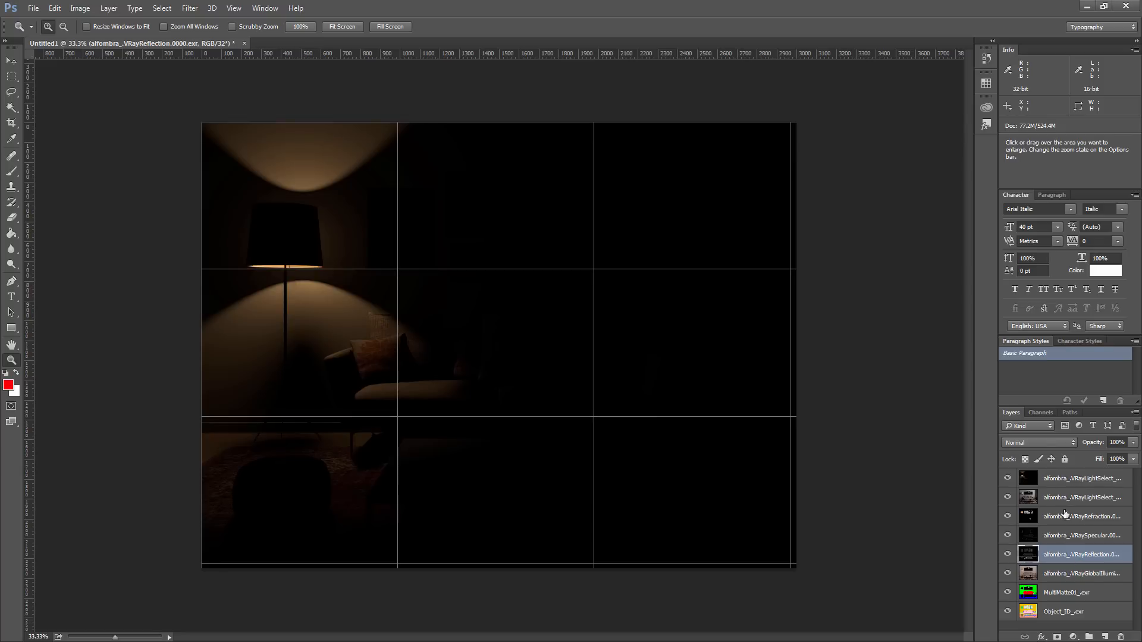
shift+click(1053, 481)
click(1052, 444)
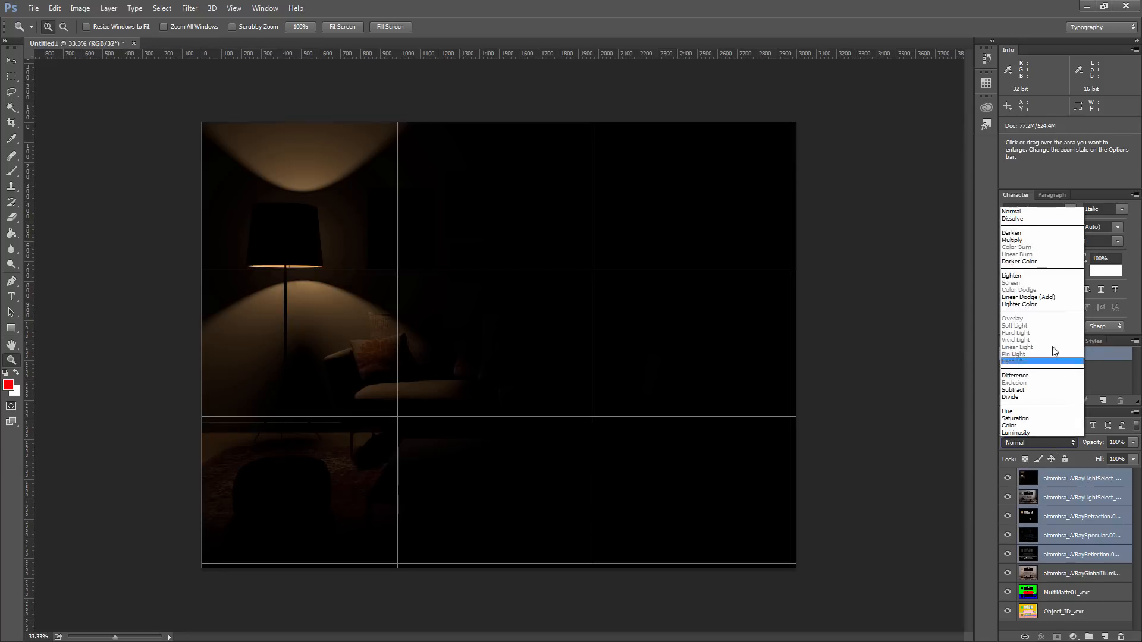
click(1057, 296)
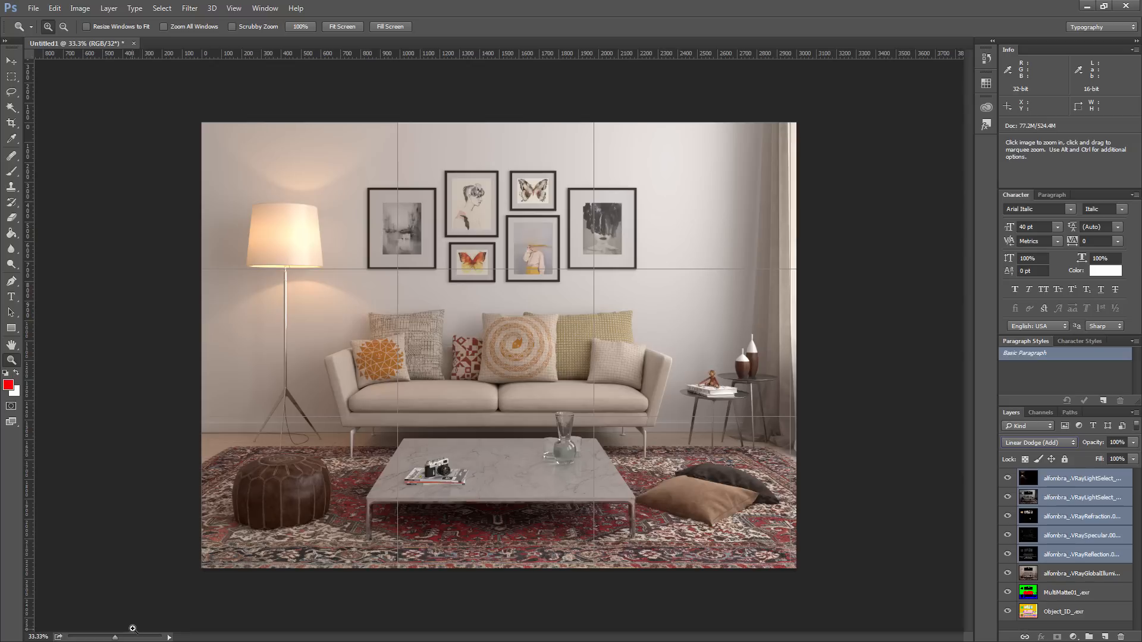
click(1038, 443)
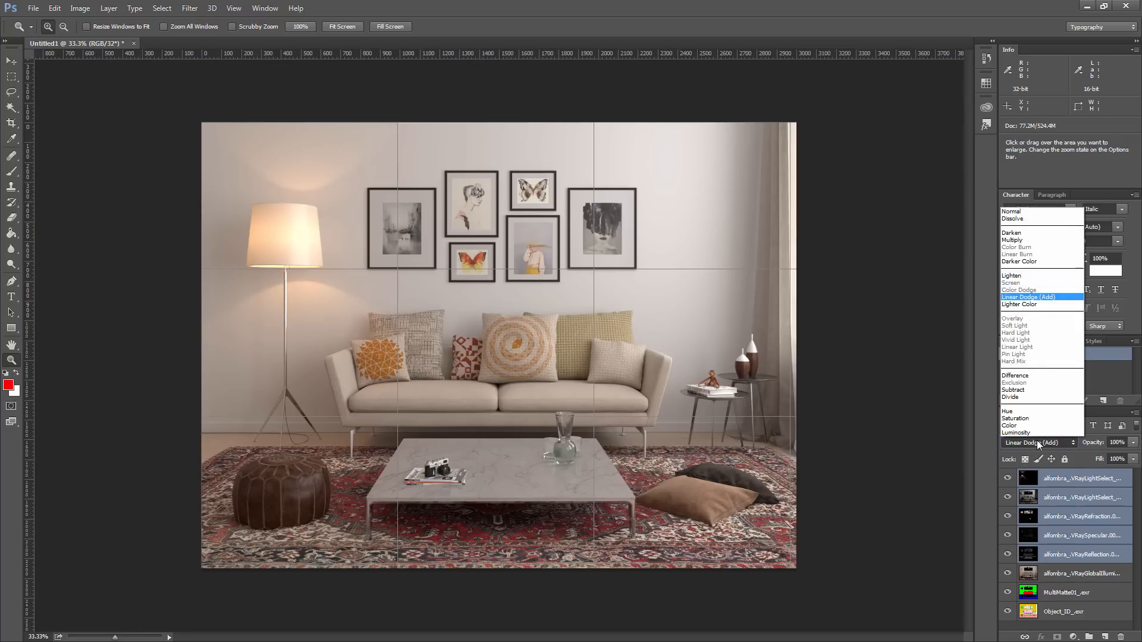
click(917, 485)
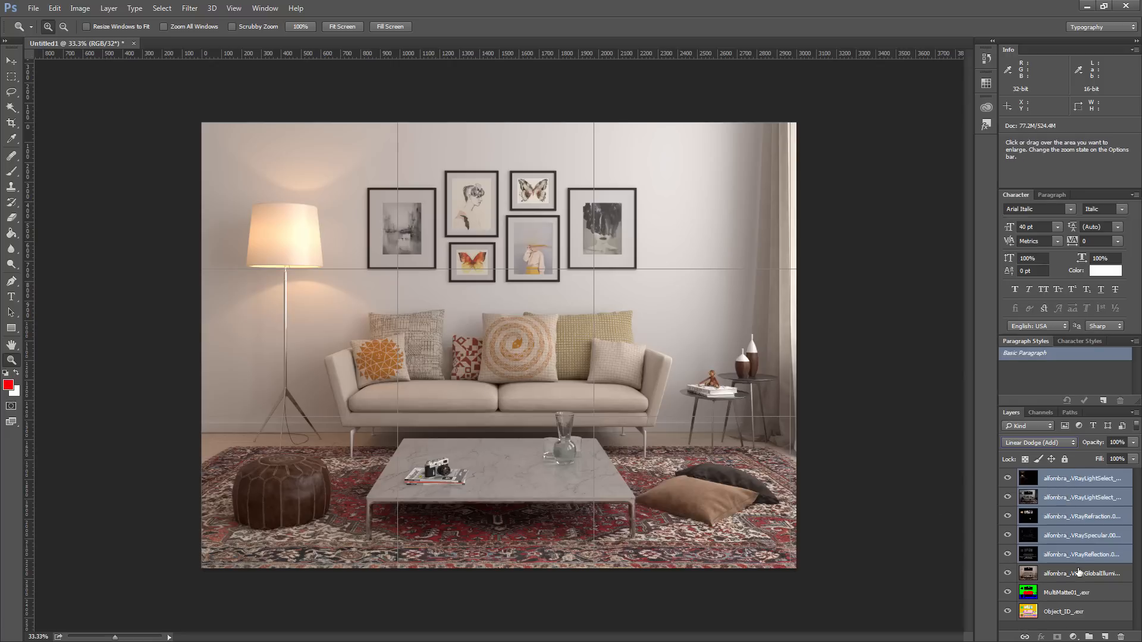
View the Object_ID layer on its own, and show the MultiMatte01 layer over it to compare both masks.
click(1066, 592)
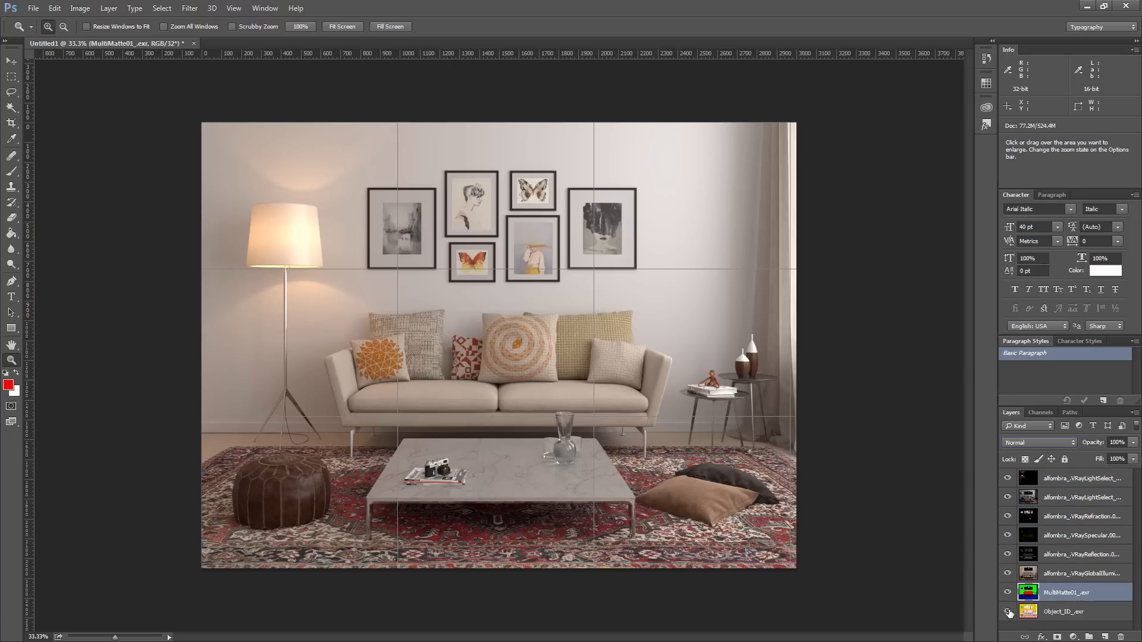
alt+click(1008, 612)
click(1057, 613)
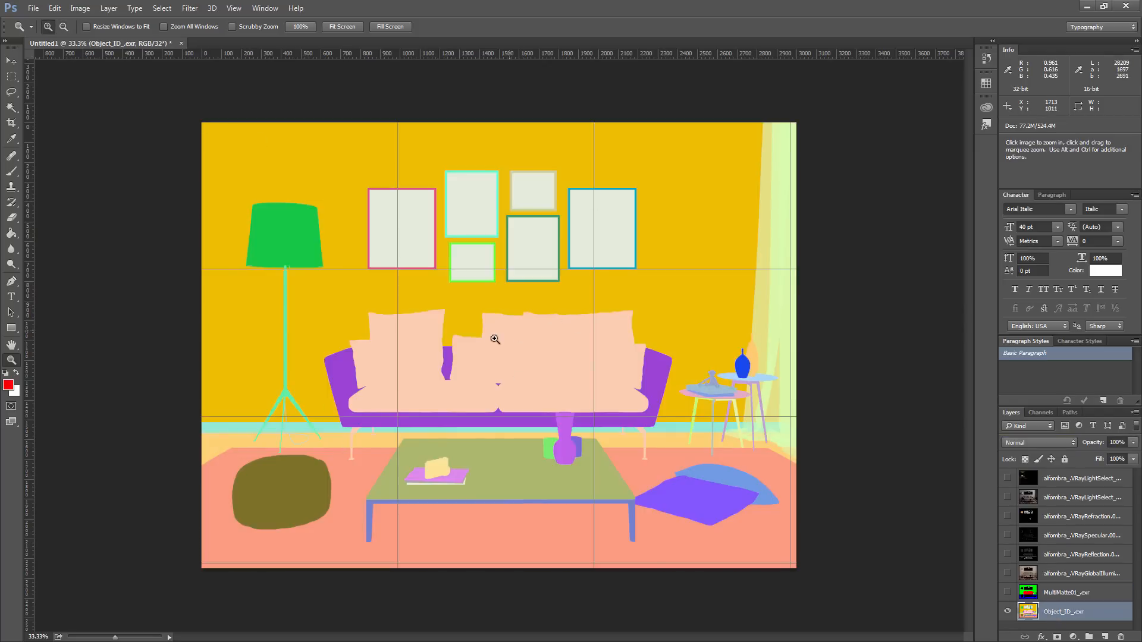
click(1007, 593)
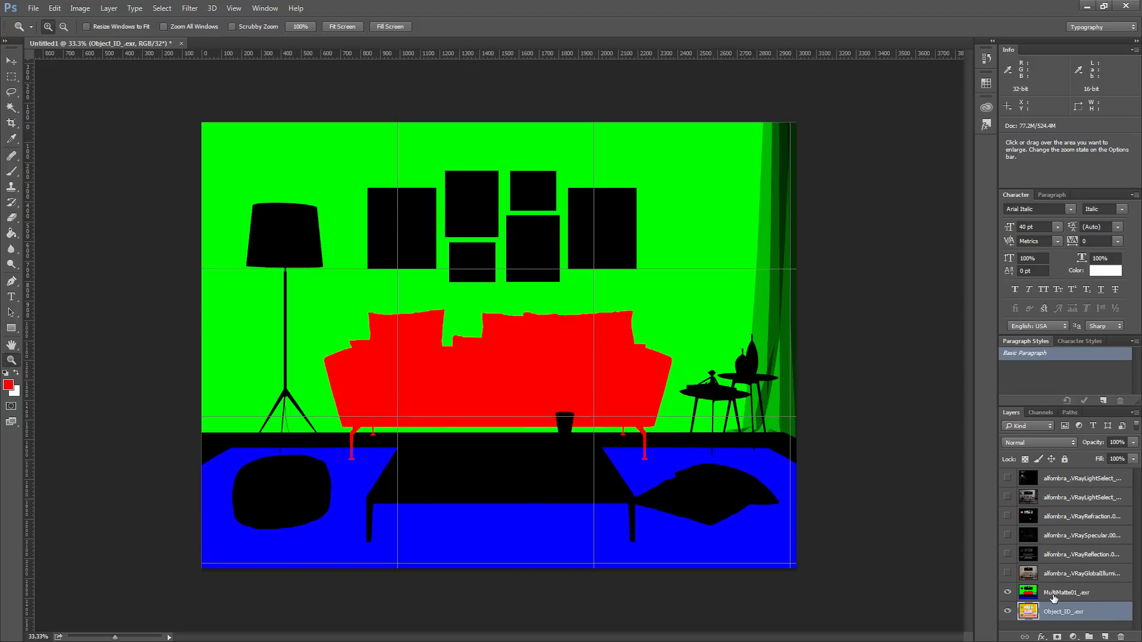
click(1053, 593)
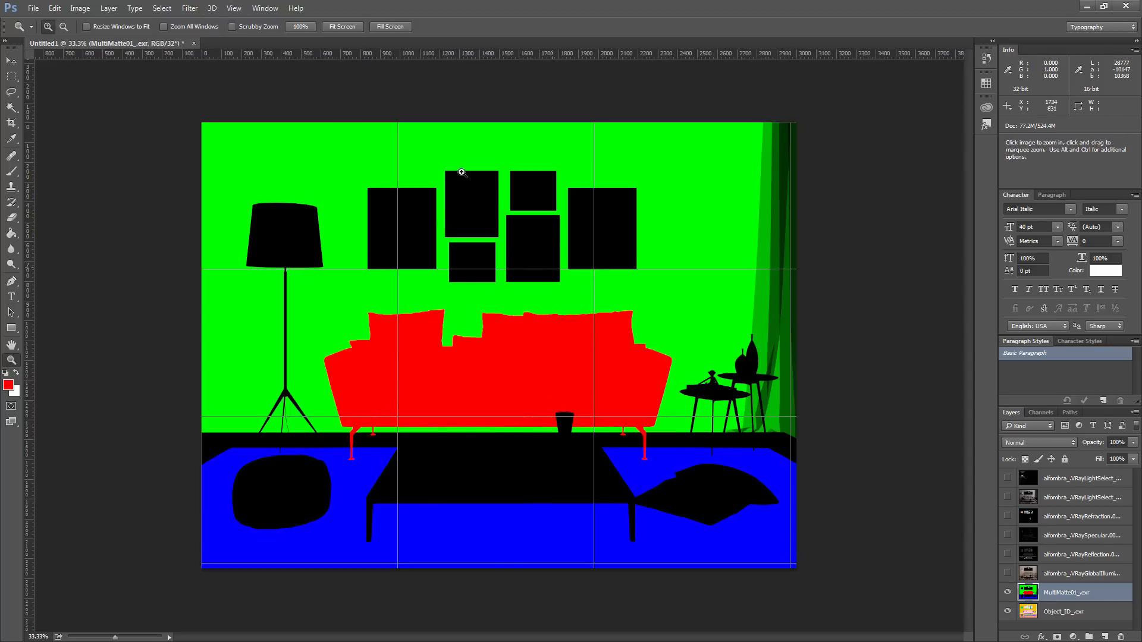
Hide the canvas guides and view the blue and green channels of the MultiMatte01 layer individually.
click(234, 8)
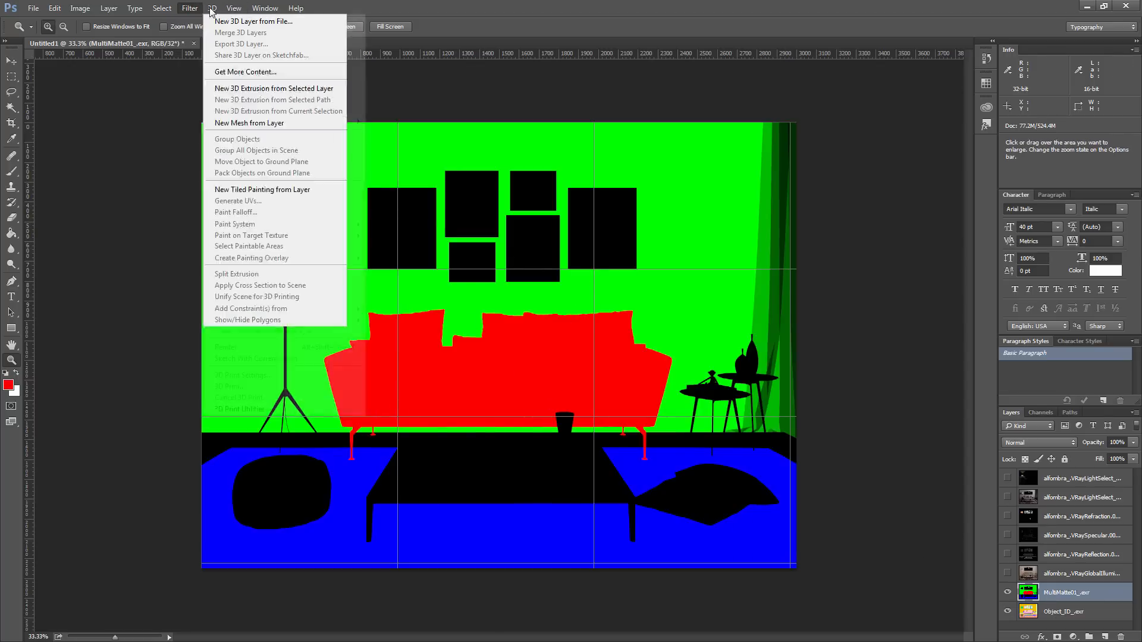
click(250, 184)
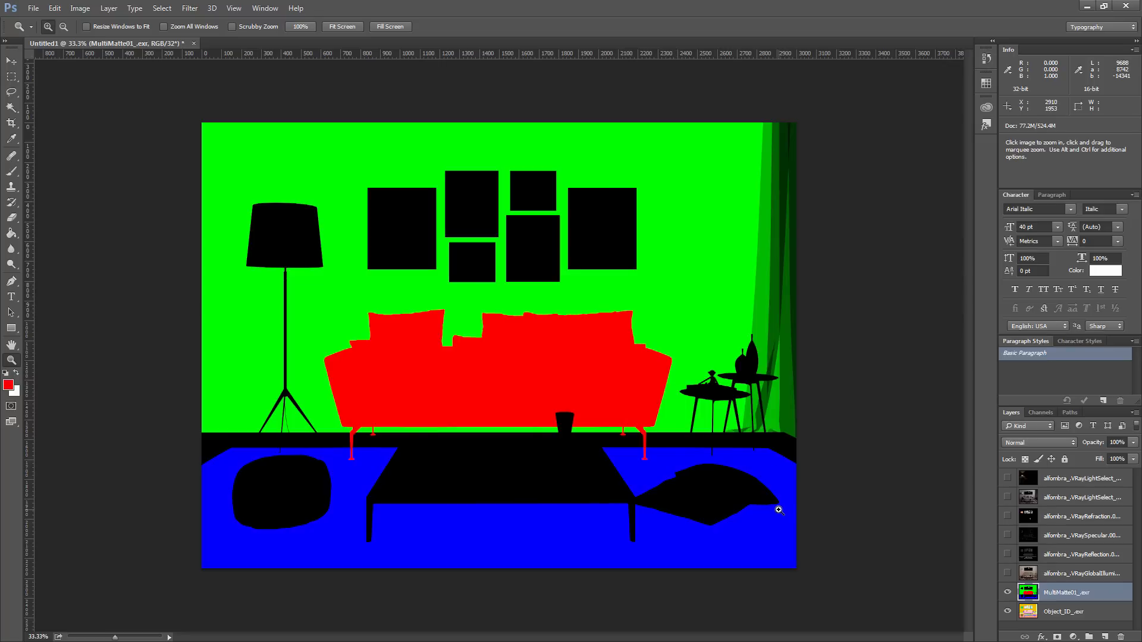
click(1047, 411)
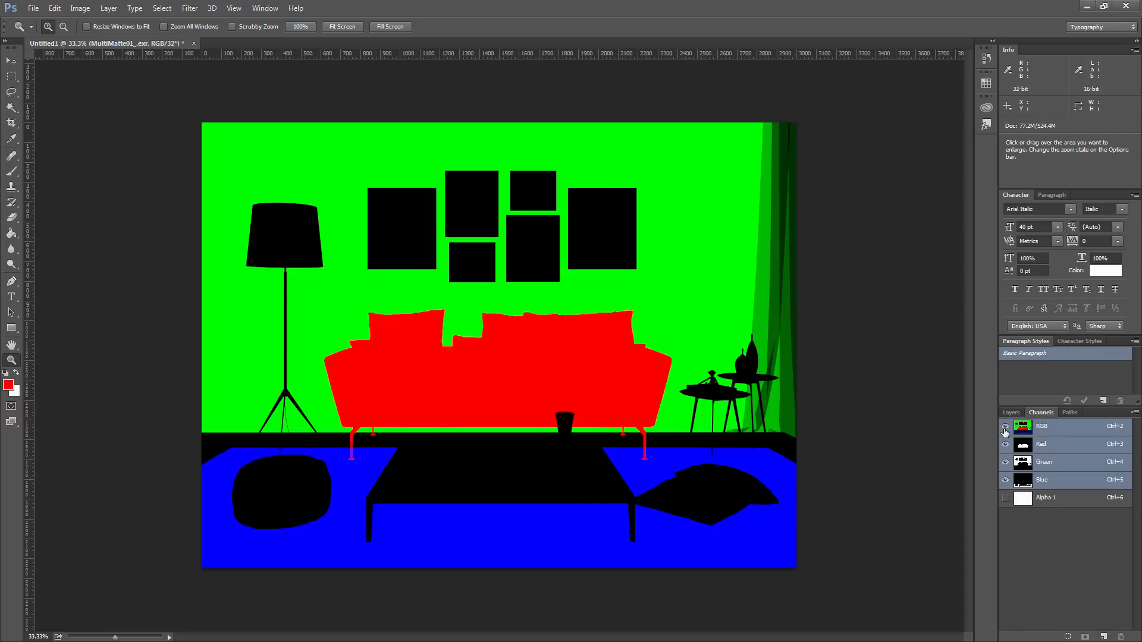
click(1005, 444)
click(1005, 462)
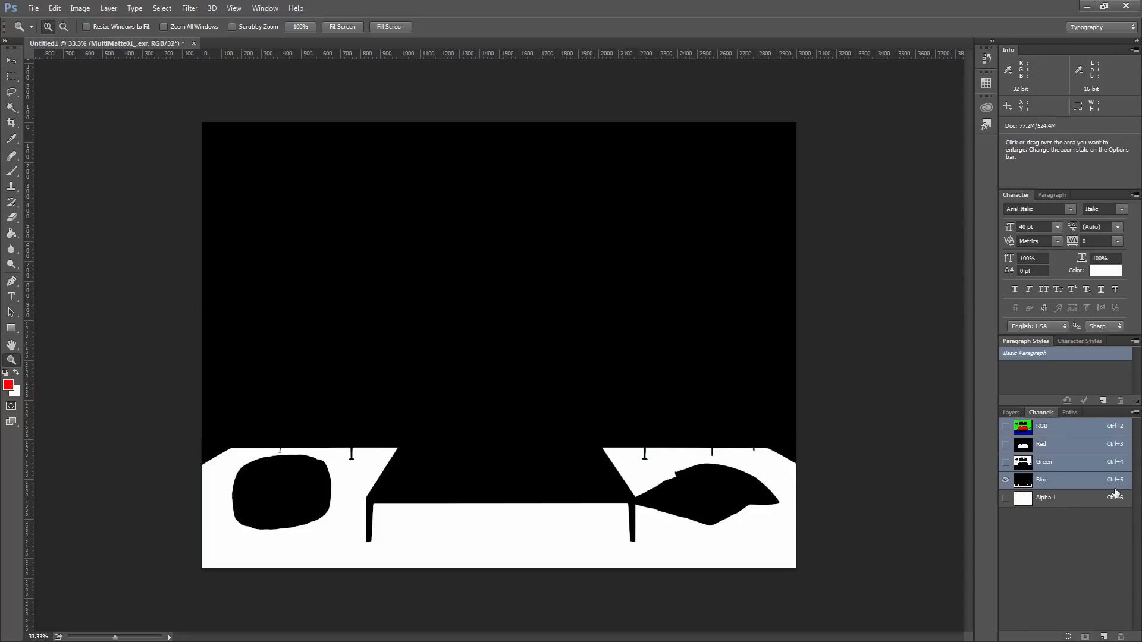
click(1067, 481)
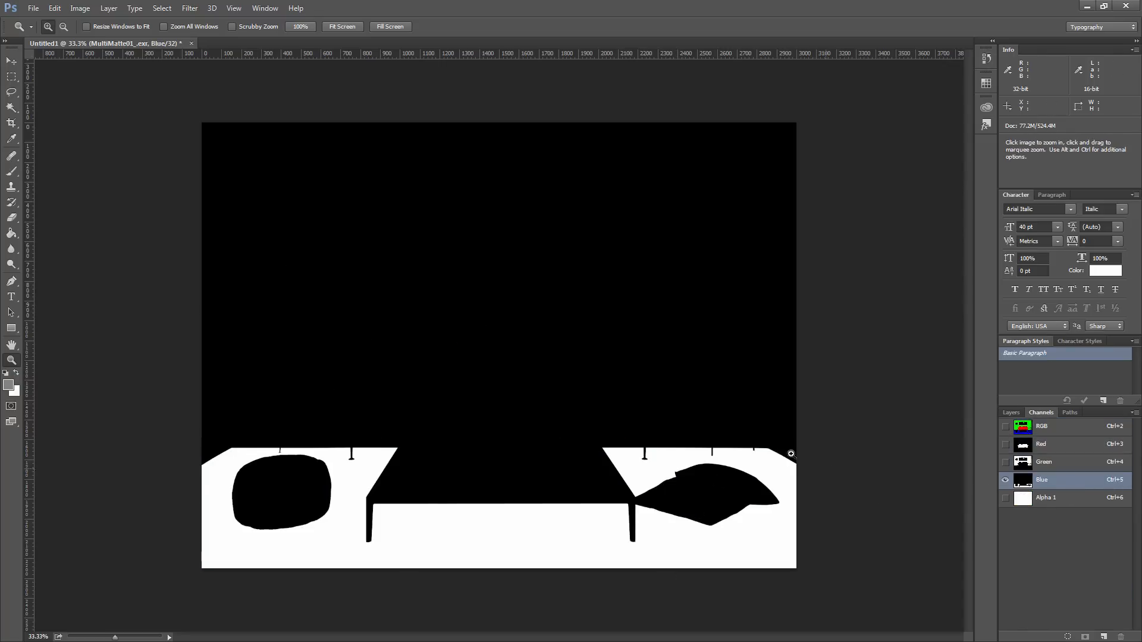
click(1005, 463)
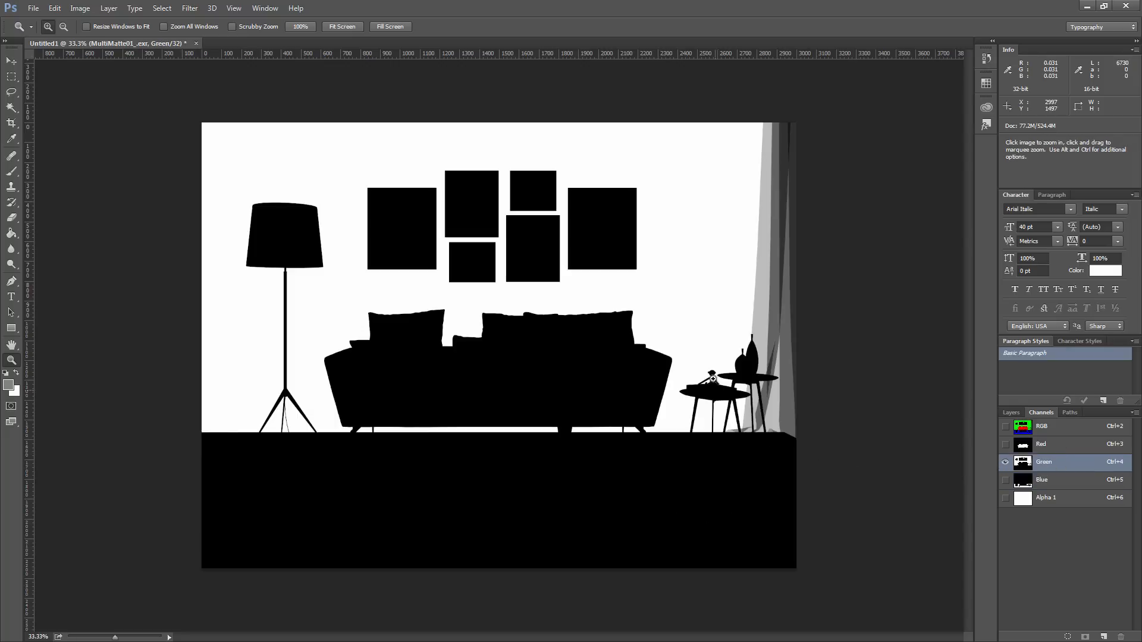
Load the red channel's sofa mask as a selection and make all the render pass layers visible again.
click(1060, 447)
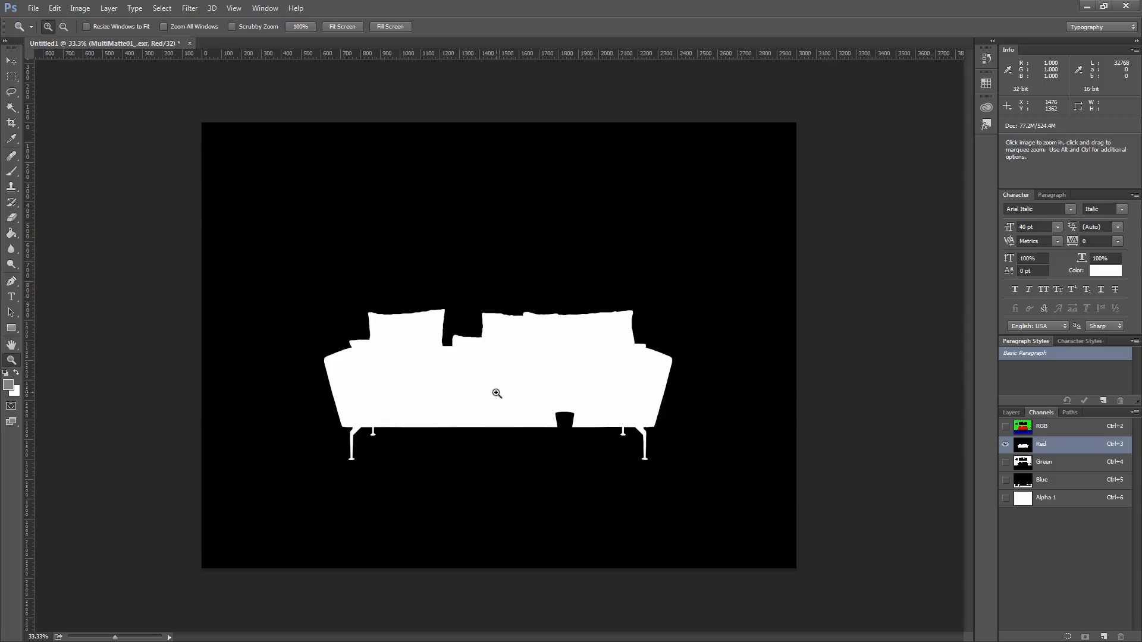
click(1067, 637)
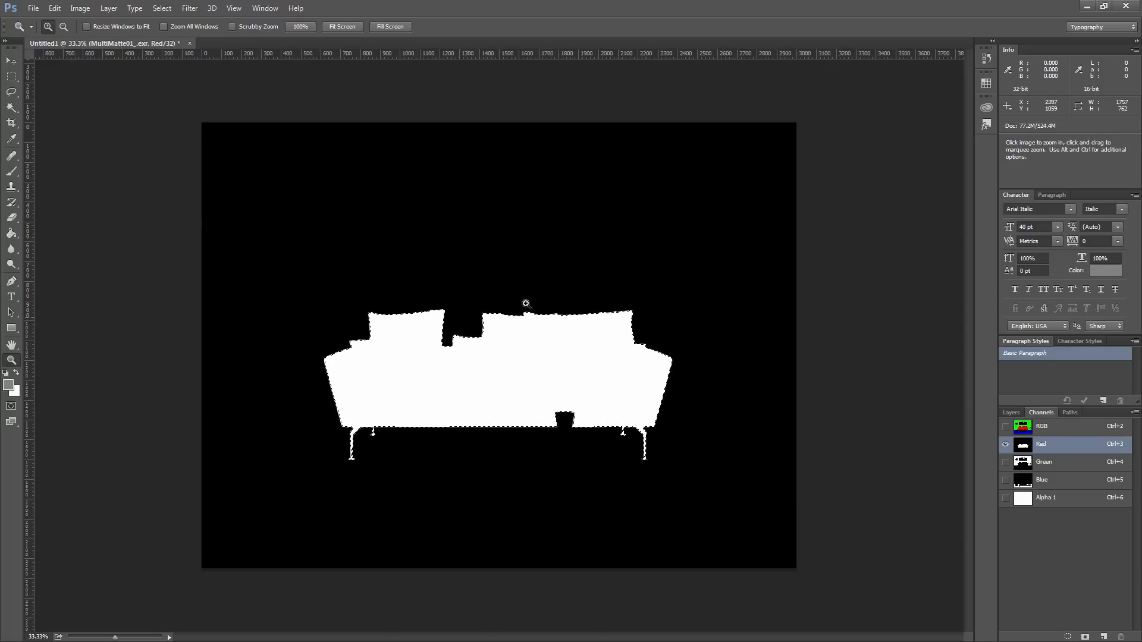
click(1011, 412)
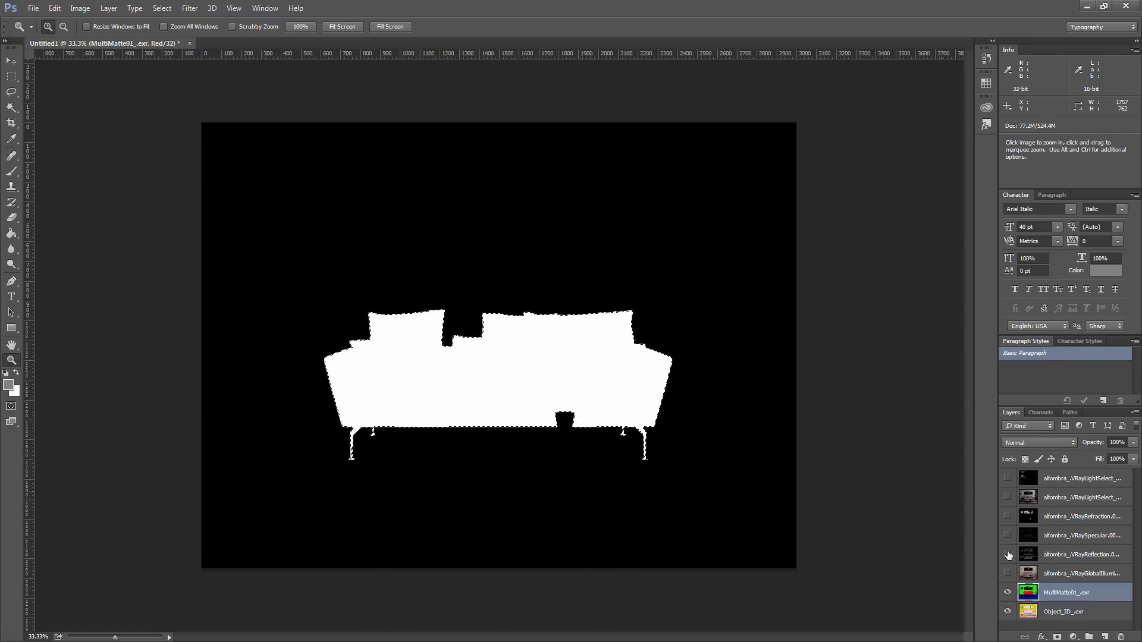
drag(1008, 573, 1007, 475)
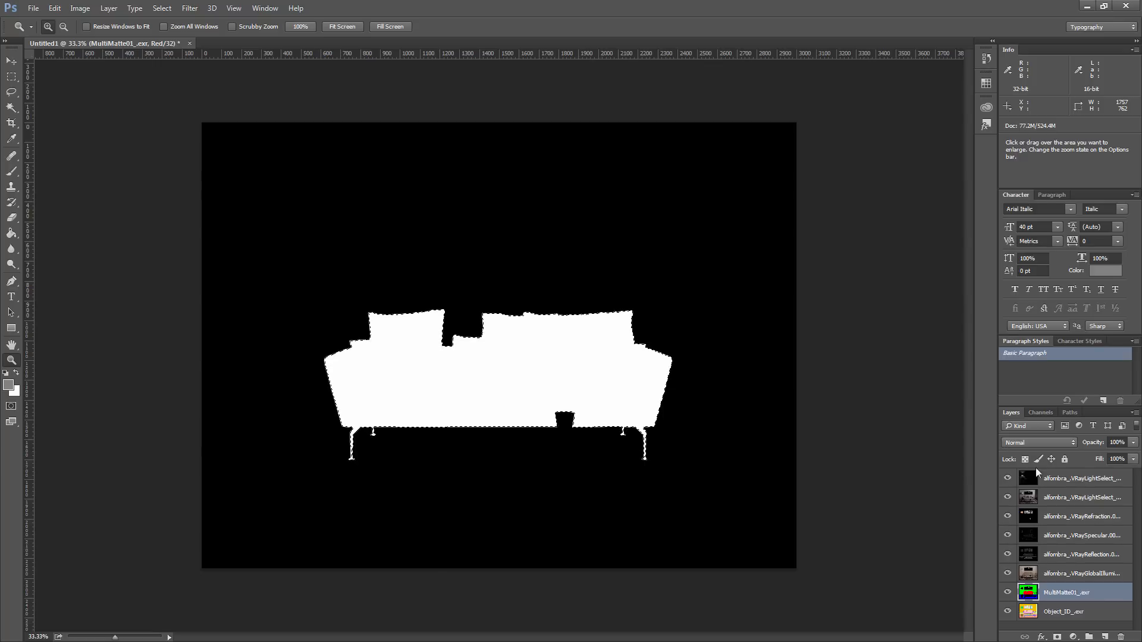
Add an Exposure adjustment layer above the VRayLightSelect_Lampara layer, masked by the sofa selection, and vary its exposure.
click(1050, 477)
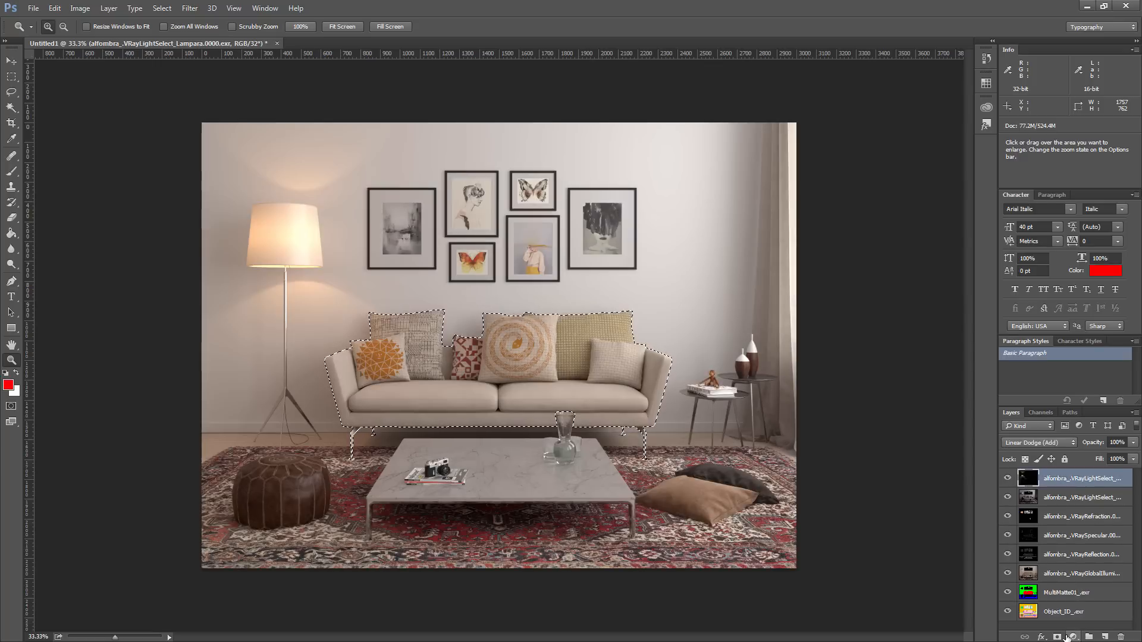
click(1071, 636)
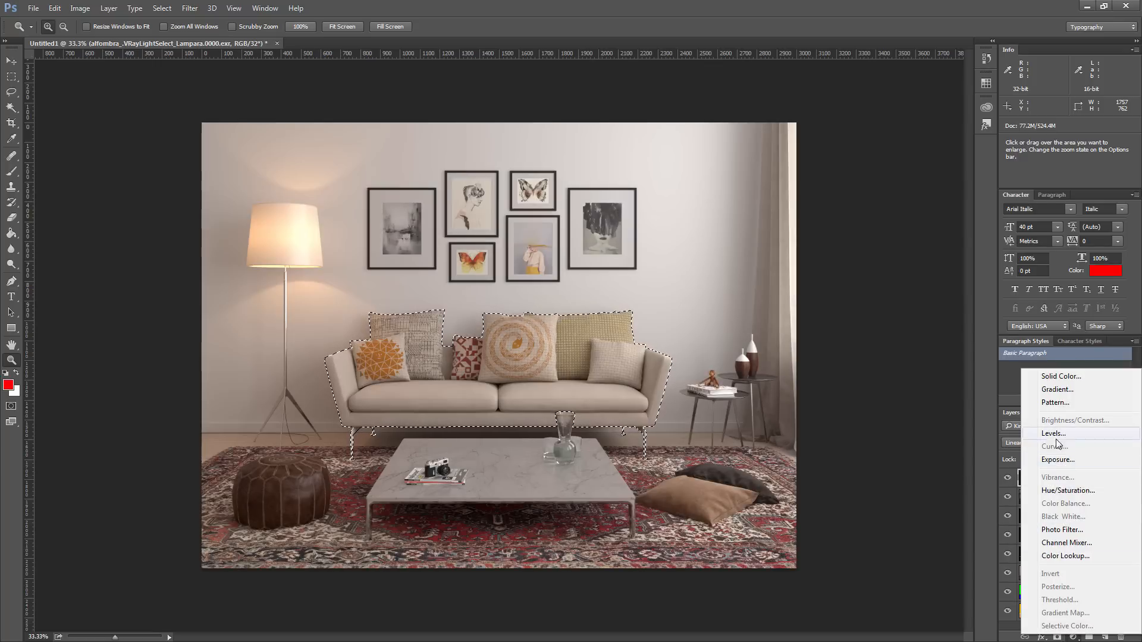
click(1058, 459)
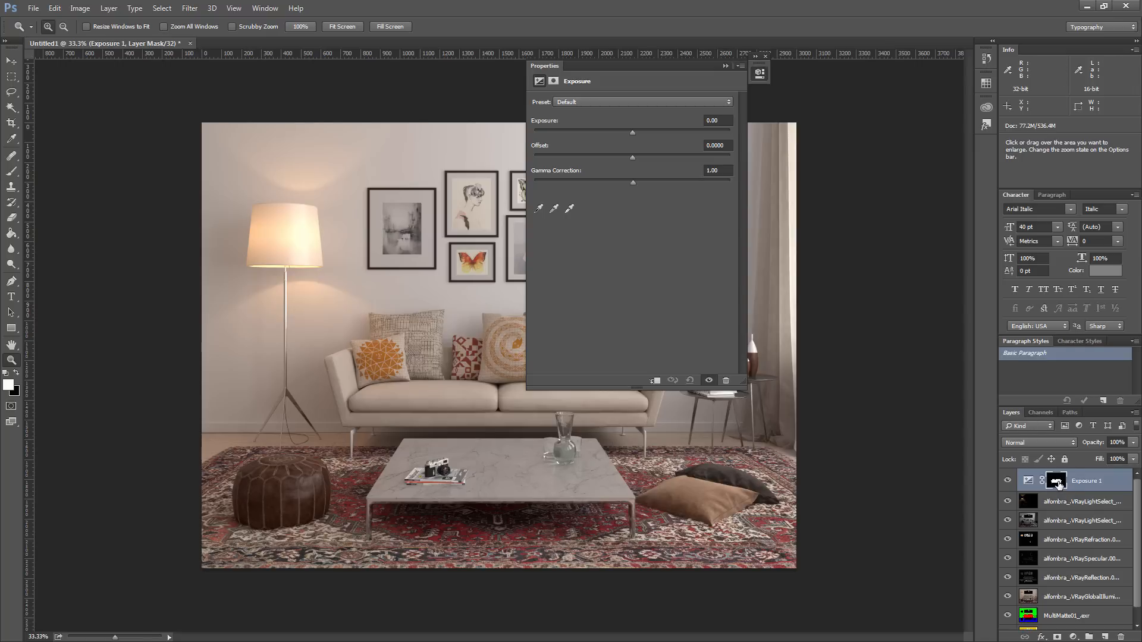
mouse_move(638, 132)
mouse_down()
mouse_move(673, 132)
mouse_move(604, 132)
mouse_move(635, 132)
mouse_up()
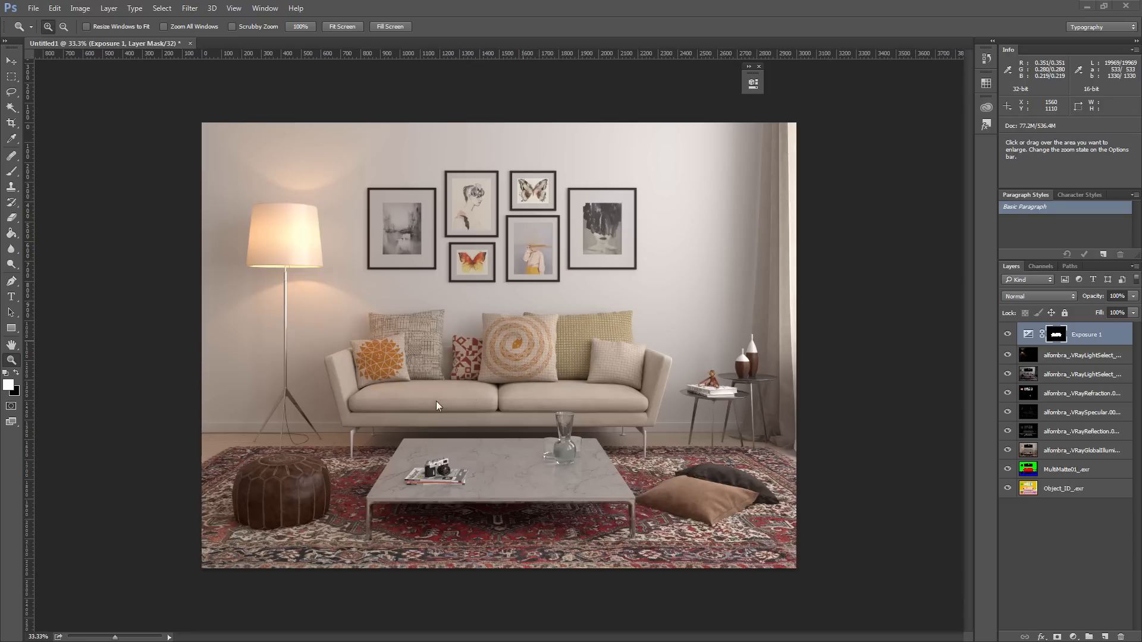
Toggle the visibility of the VRayLightSelect_Lampara layer to examine the lamp light's contribution, leaving the layer hidden.
click(1071, 359)
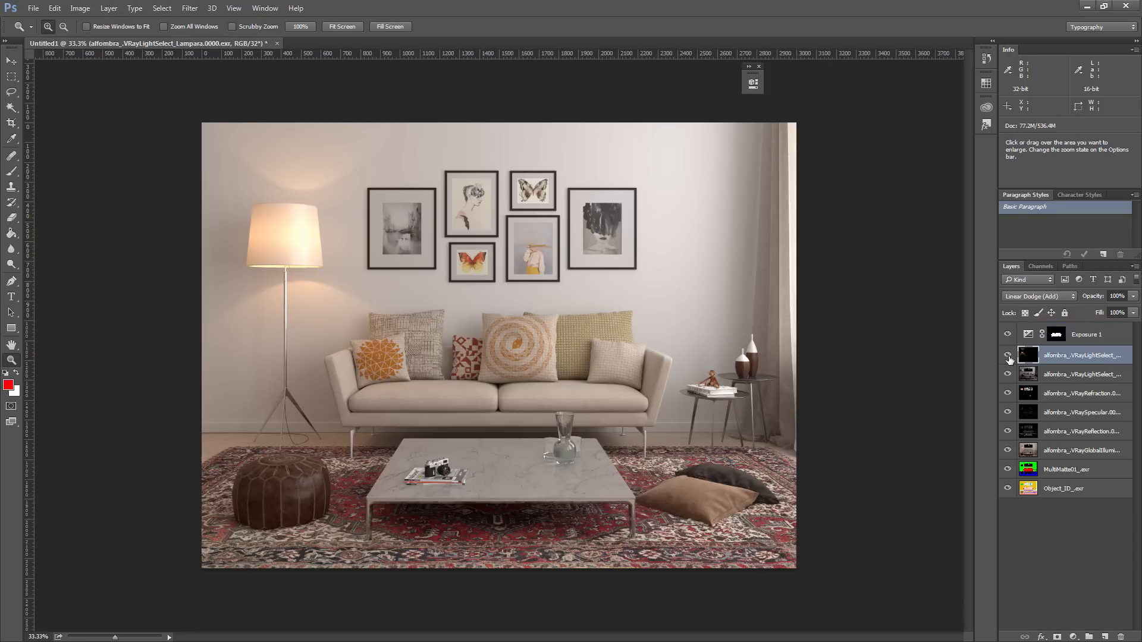
click(1007, 356)
click(1007, 355)
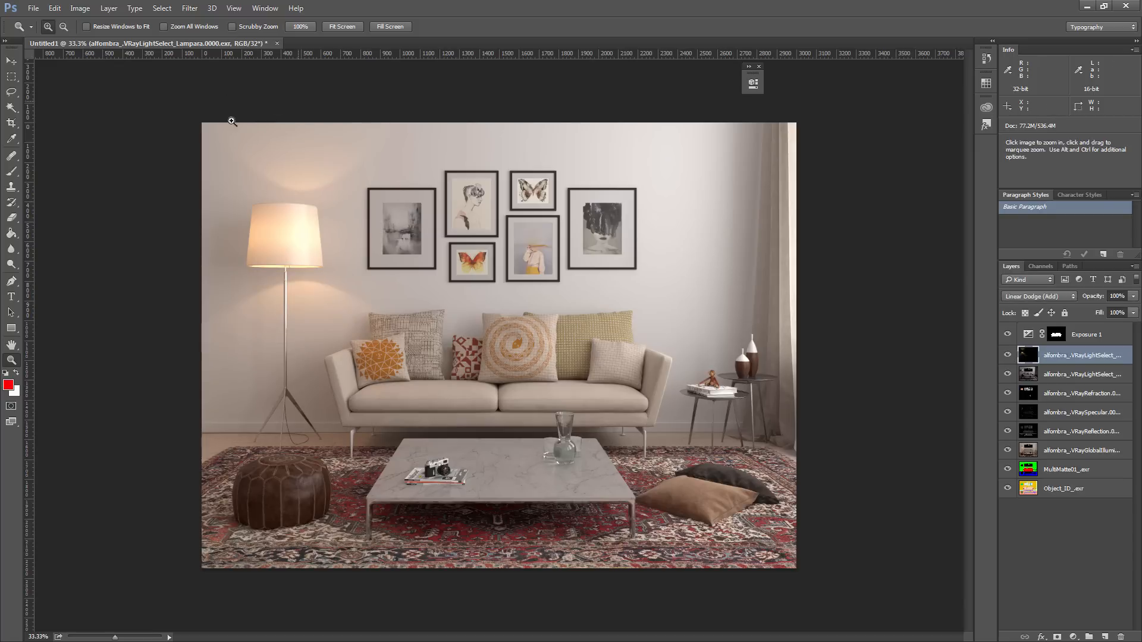
click(1074, 637)
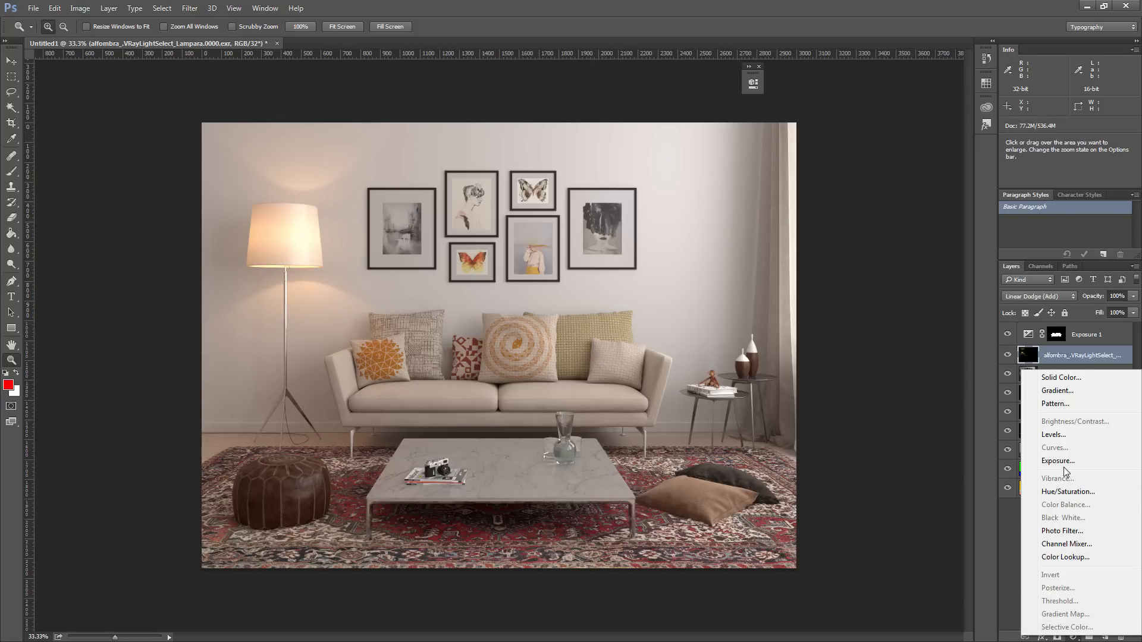
key(Escape)
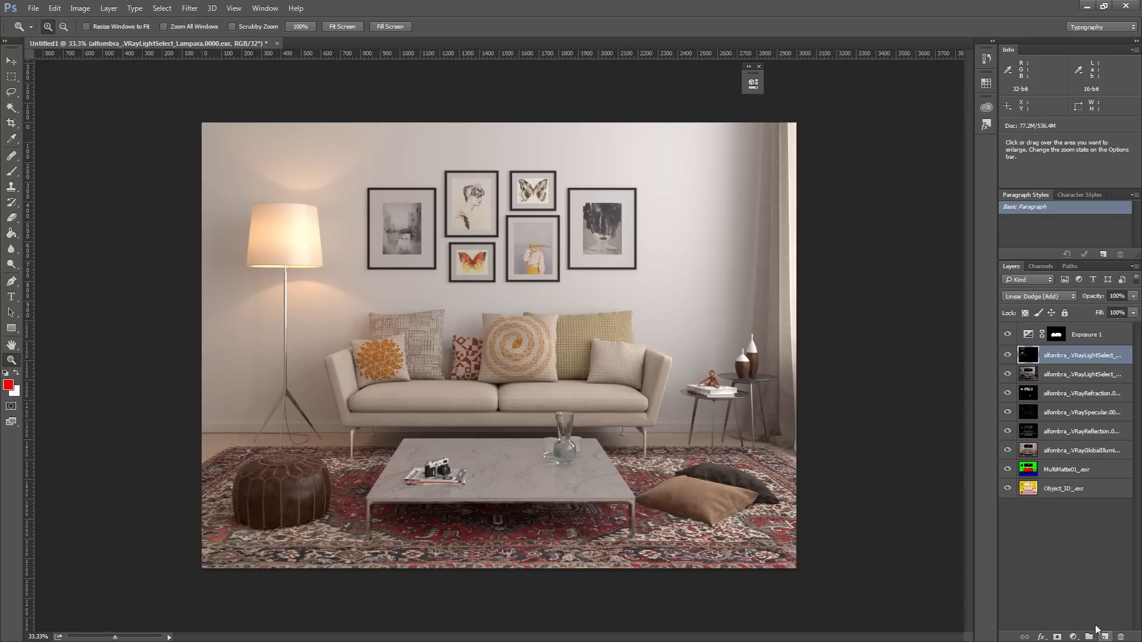
click(1077, 625)
click(1050, 360)
click(1007, 355)
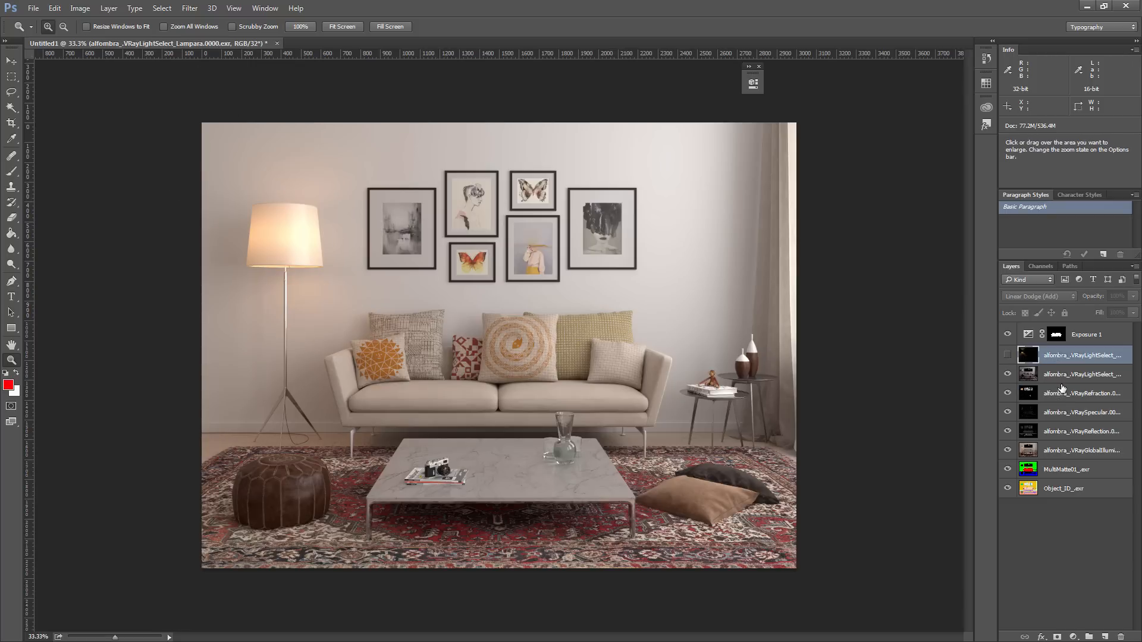
Toggle the VRayRefraction, VRayReflection and VRayGlobalIllumination layers off and on to compare their contributions, and show the VRayLightSelect_Lampara layer again.
click(1026, 393)
click(1008, 393)
click(1007, 394)
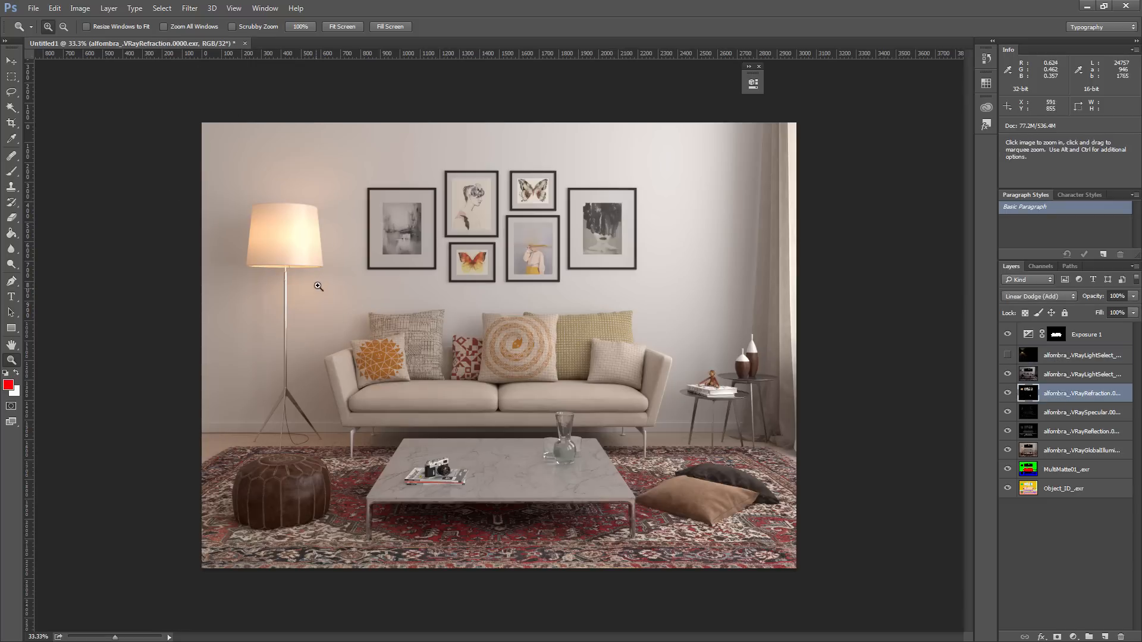
click(1039, 375)
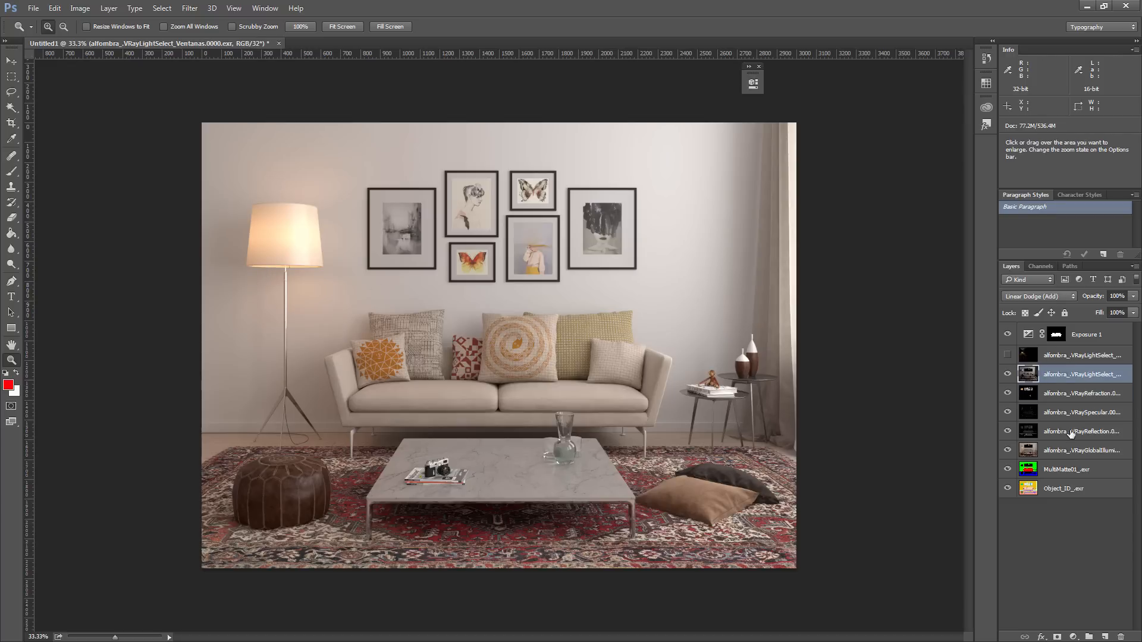
click(1070, 433)
click(1007, 431)
click(1008, 431)
click(1007, 450)
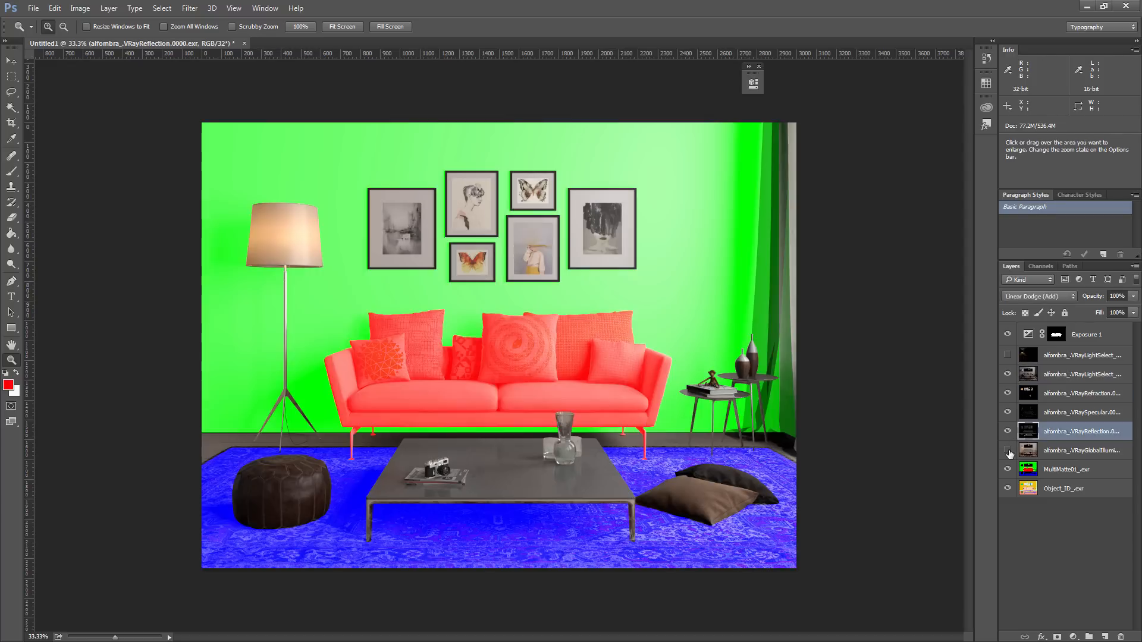
click(1007, 451)
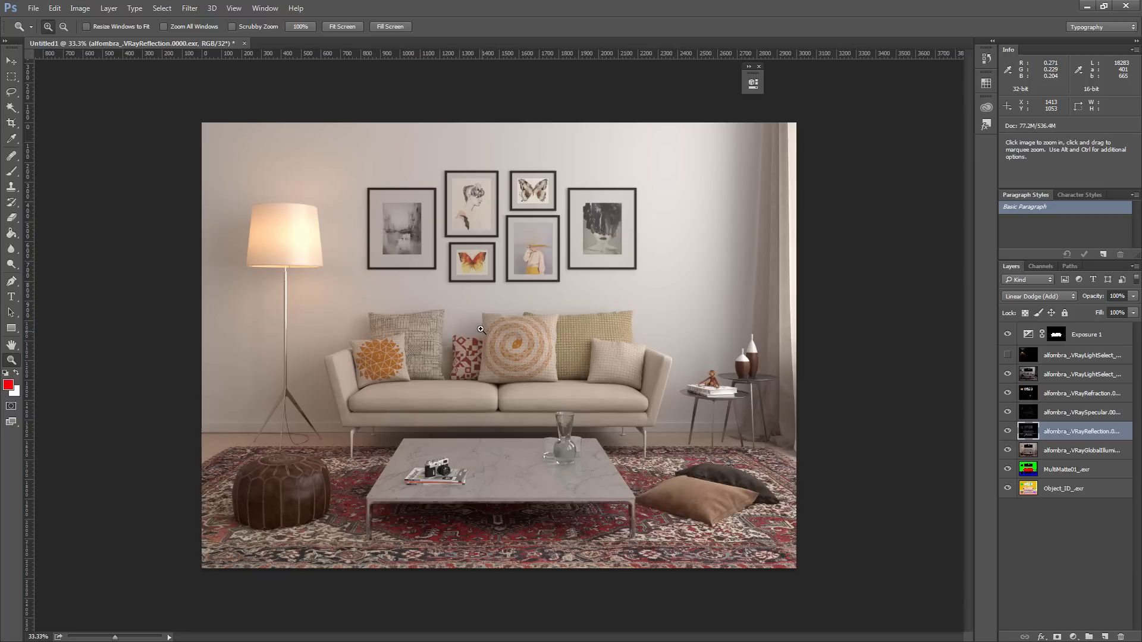
click(1067, 376)
click(1068, 357)
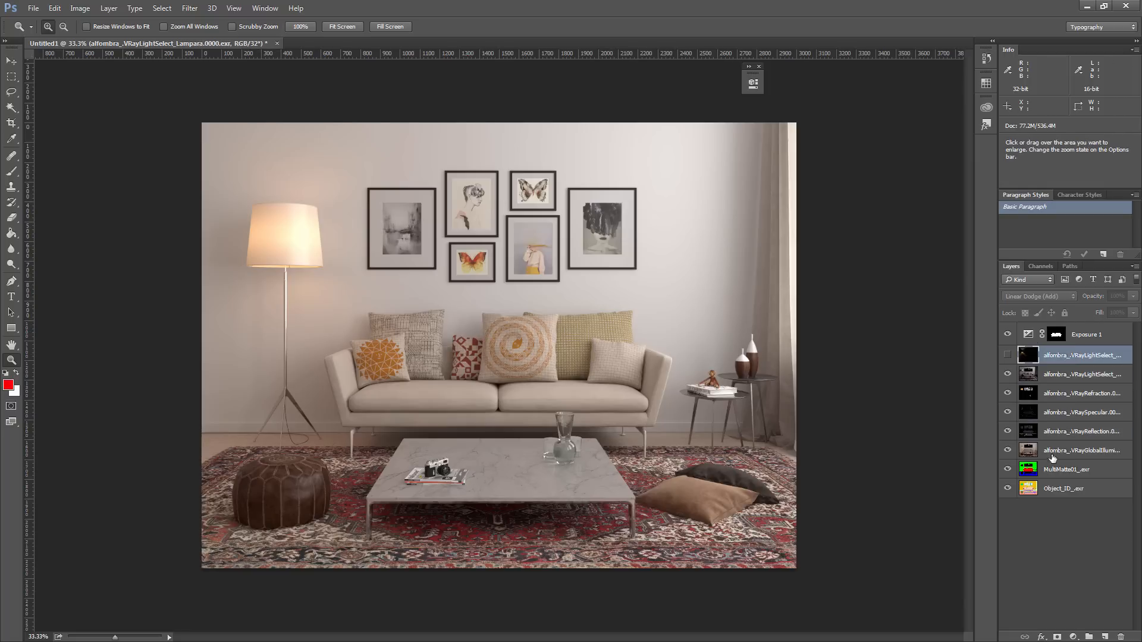
click(1007, 355)
Clip an Exposure adjustment layer to the VRayLightSelect_Lampara layer and set its exposure to -2.29.
click(1073, 636)
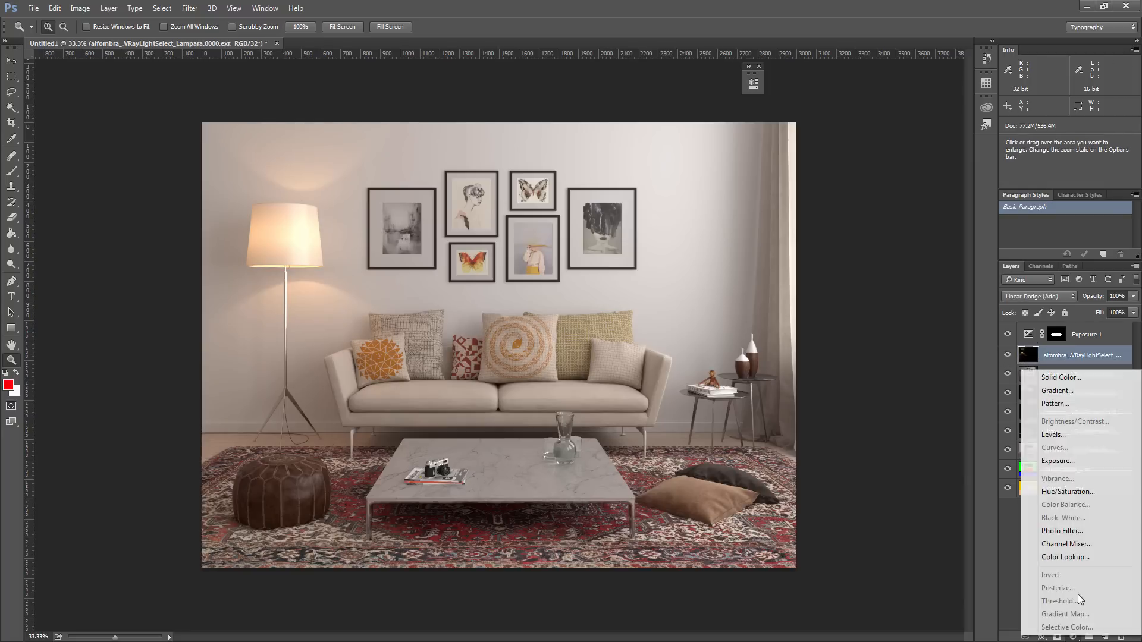
click(1058, 461)
click(1057, 460)
alt+click(1058, 347)
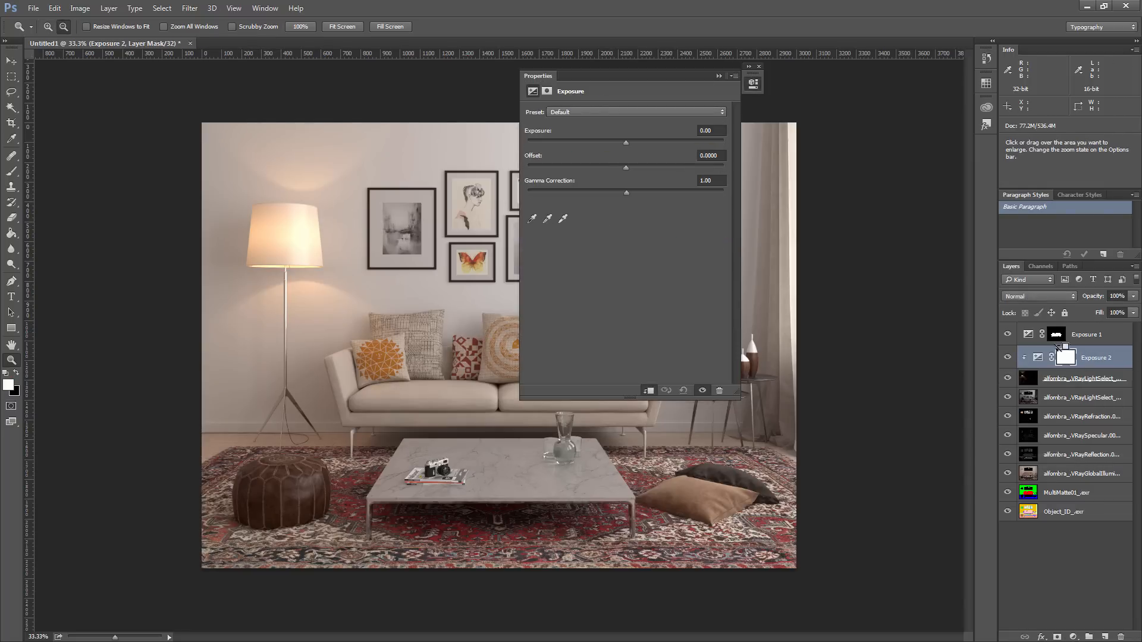
drag(625, 142, 593, 146)
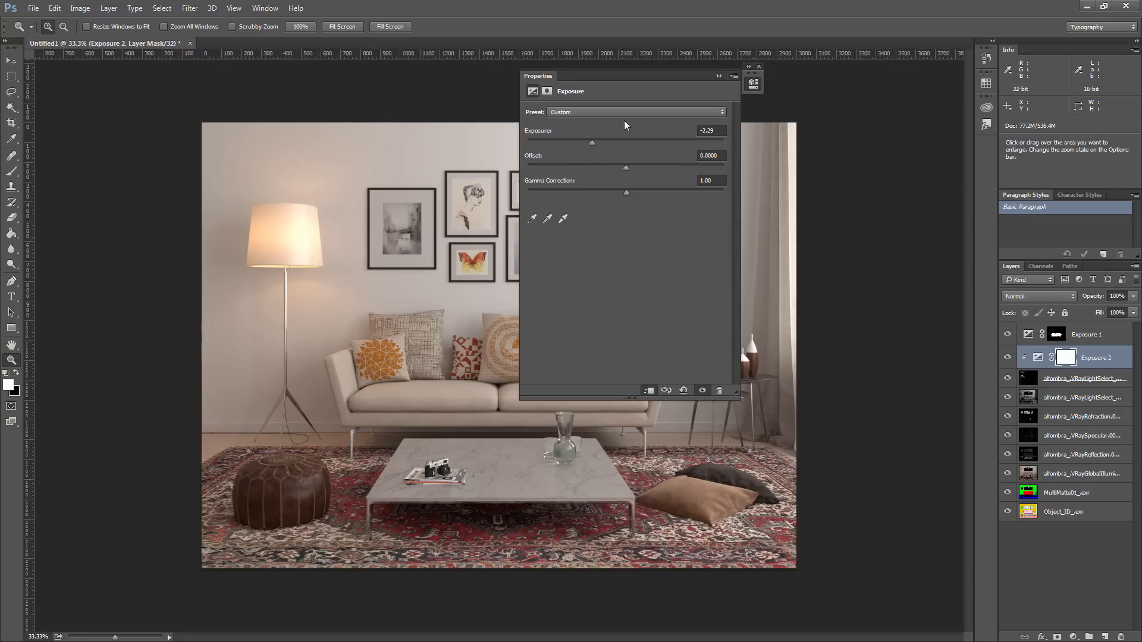
click(721, 76)
Clip an Exposure adjustment layer to the VRayLightSelect_Ventanas layer, try its exposure at +1.52, and set it to +0.34.
click(1071, 397)
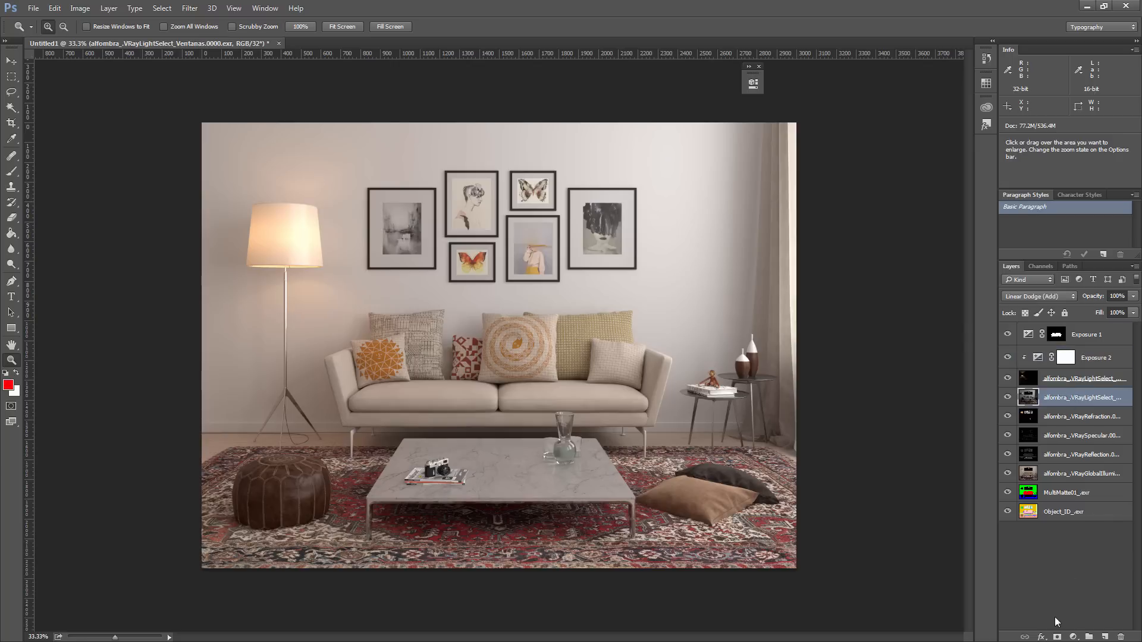
click(1074, 637)
click(1058, 457)
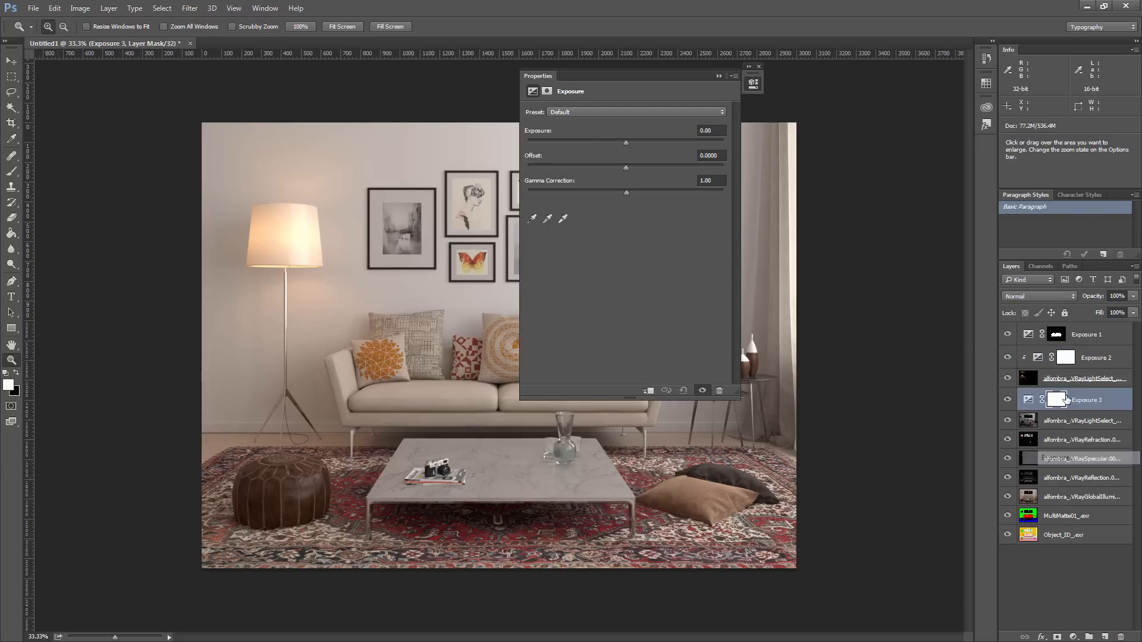
alt+click(1080, 408)
alt+click(1083, 410)
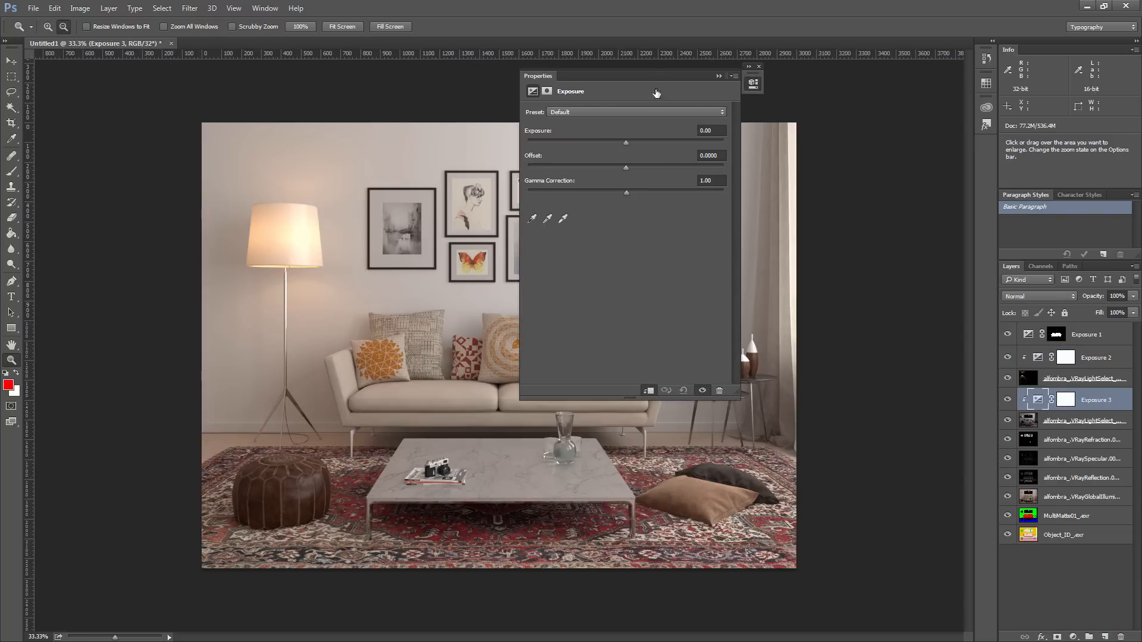
click(748, 66)
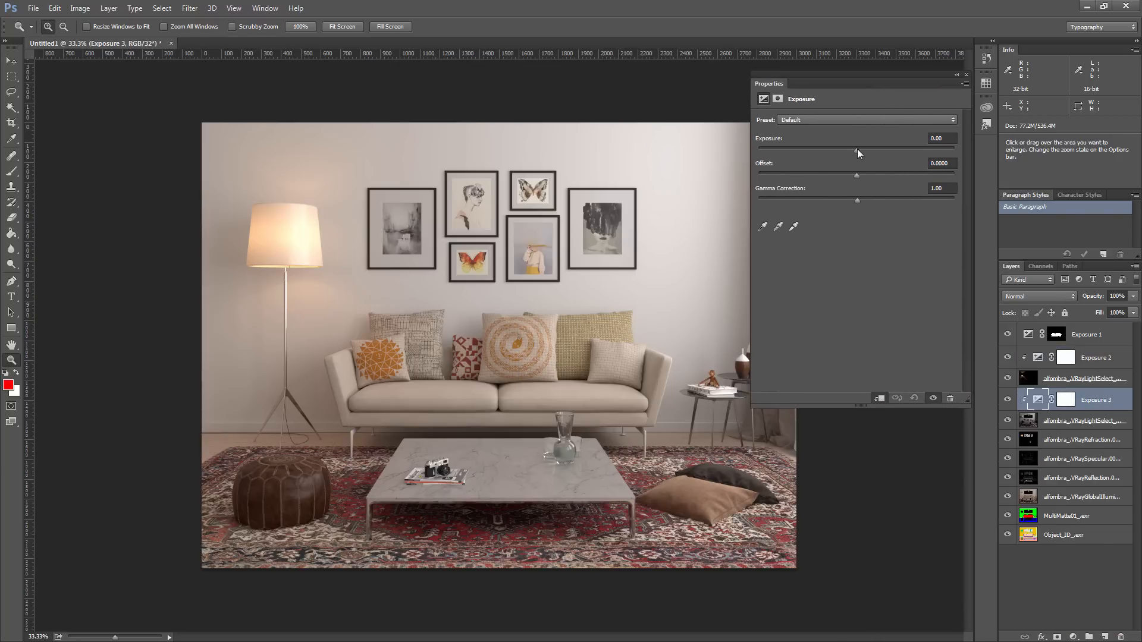
mouse_move(858, 148)
mouse_down()
mouse_move(756, 151)
mouse_move(904, 148)
mouse_move(866, 147)
mouse_move(879, 147)
mouse_up()
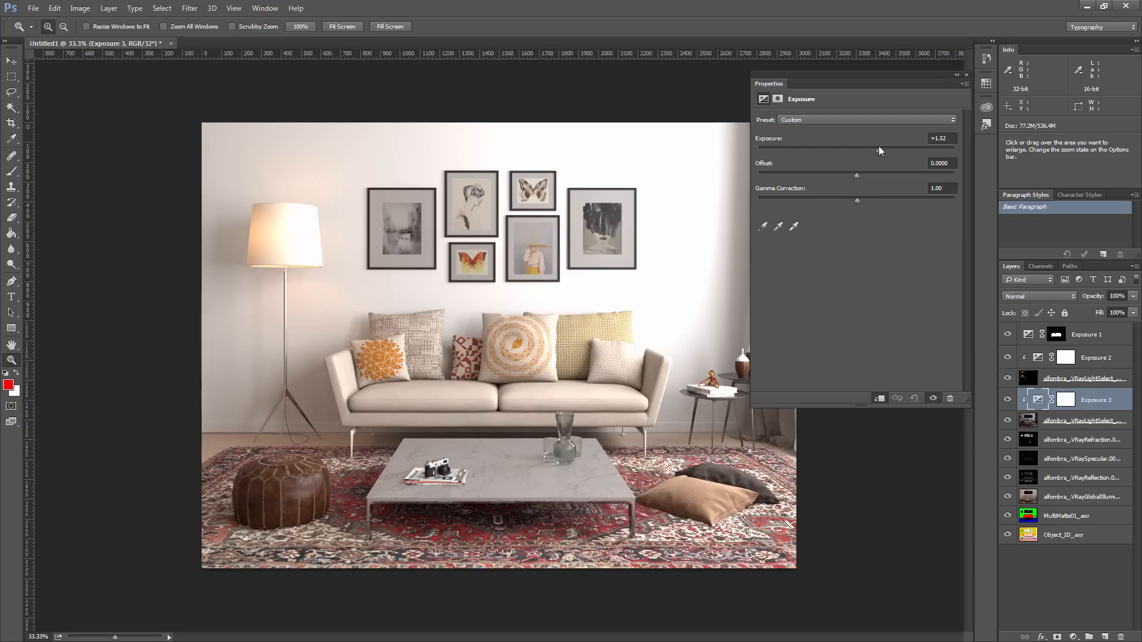
drag(879, 146, 859, 148)
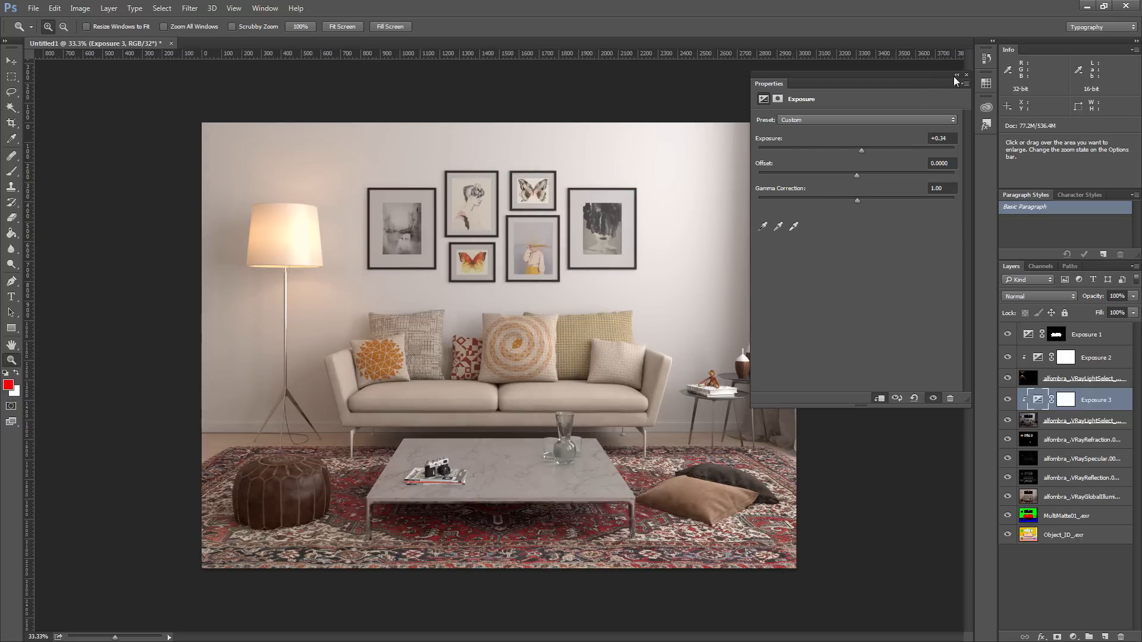
Delete both Exposure adjustment layers clipped to the light select layers and dismiss the adjustment properties.
click(1088, 418)
click(1098, 401)
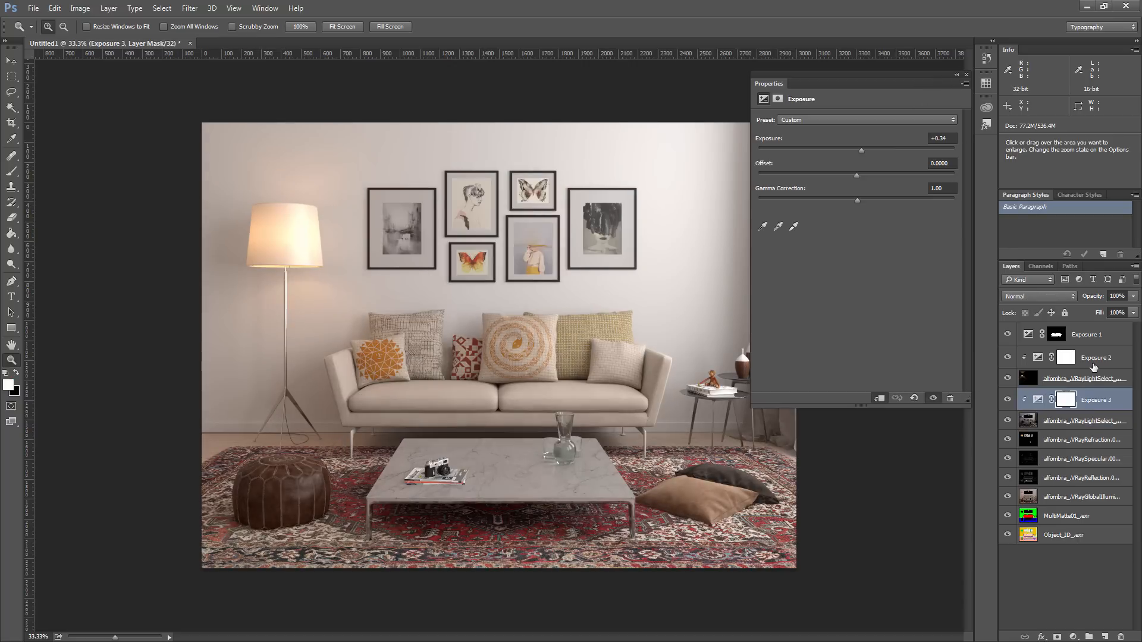
ctrl+click(1097, 358)
key(Delete)
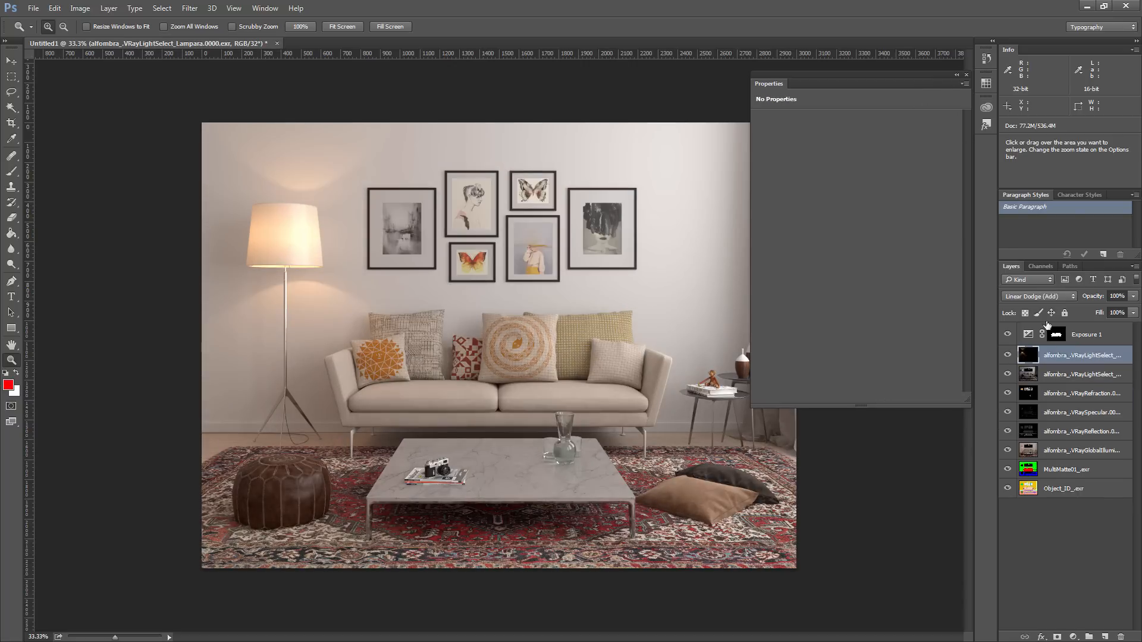
click(967, 75)
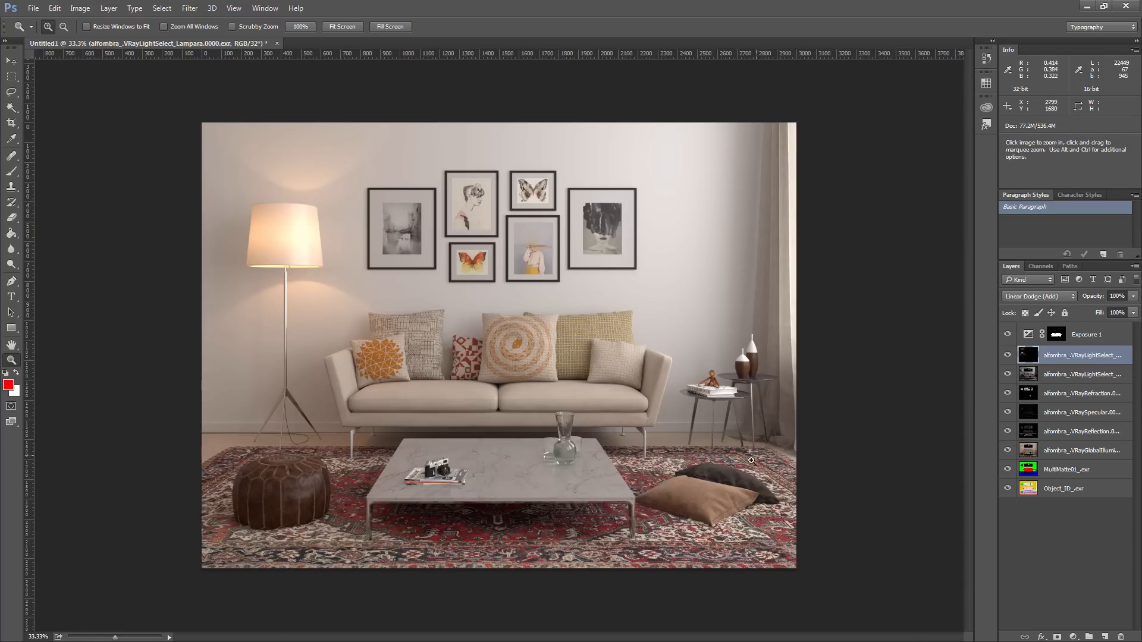
Isolate the MultiMatte01 layer, load its green channel's wall mask as a selection, and make all layers visible again.
click(1052, 474)
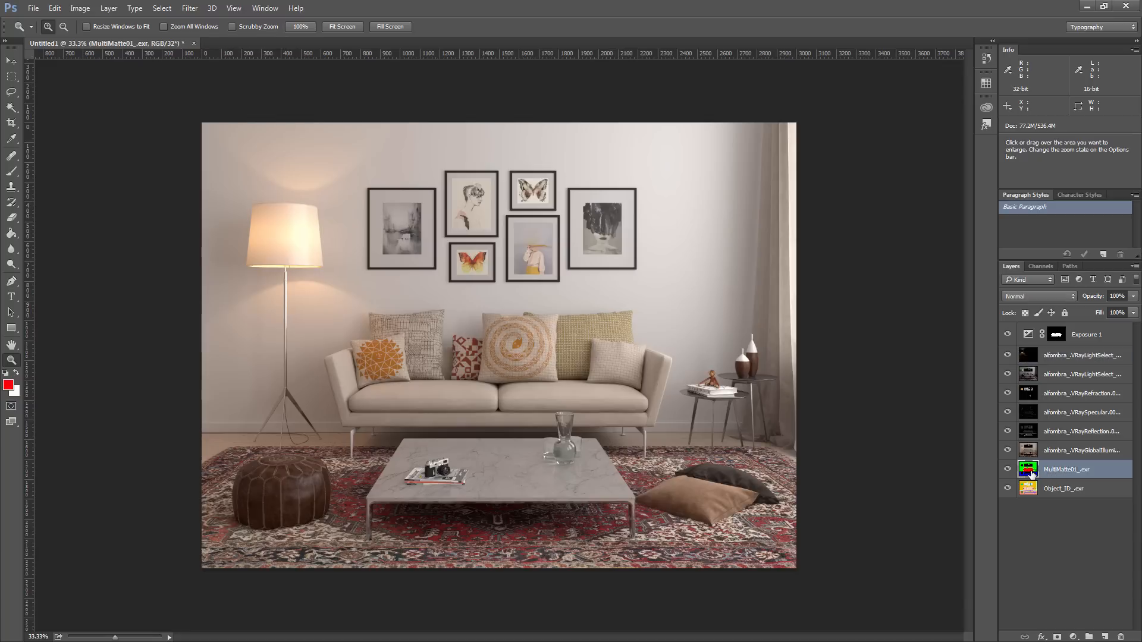
ctrl+click(1031, 474)
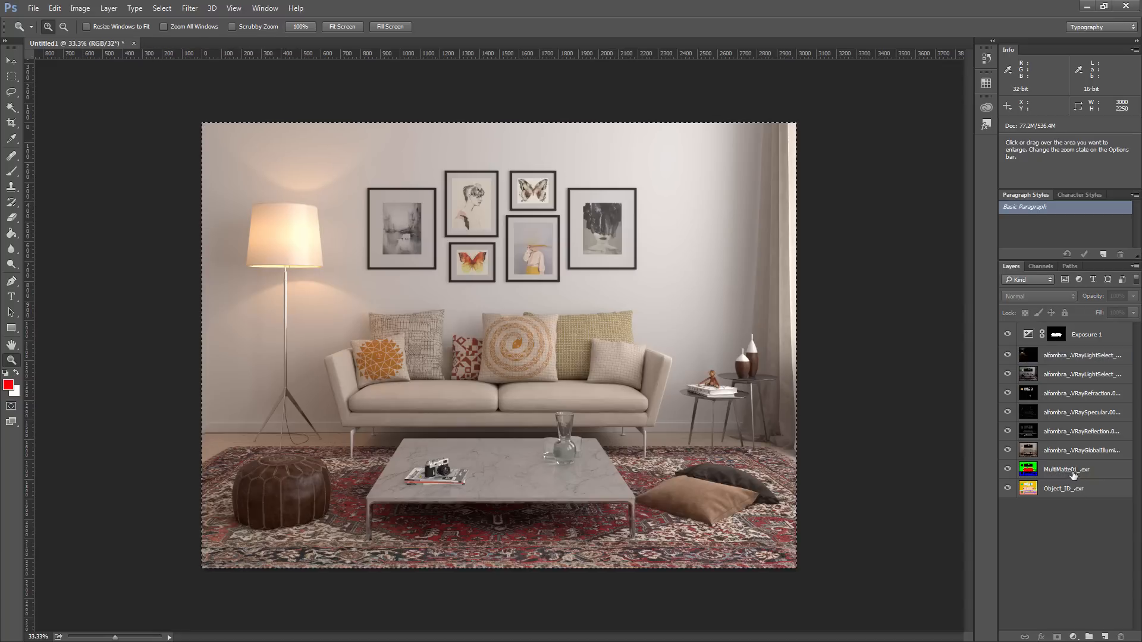
alt+click(1008, 470)
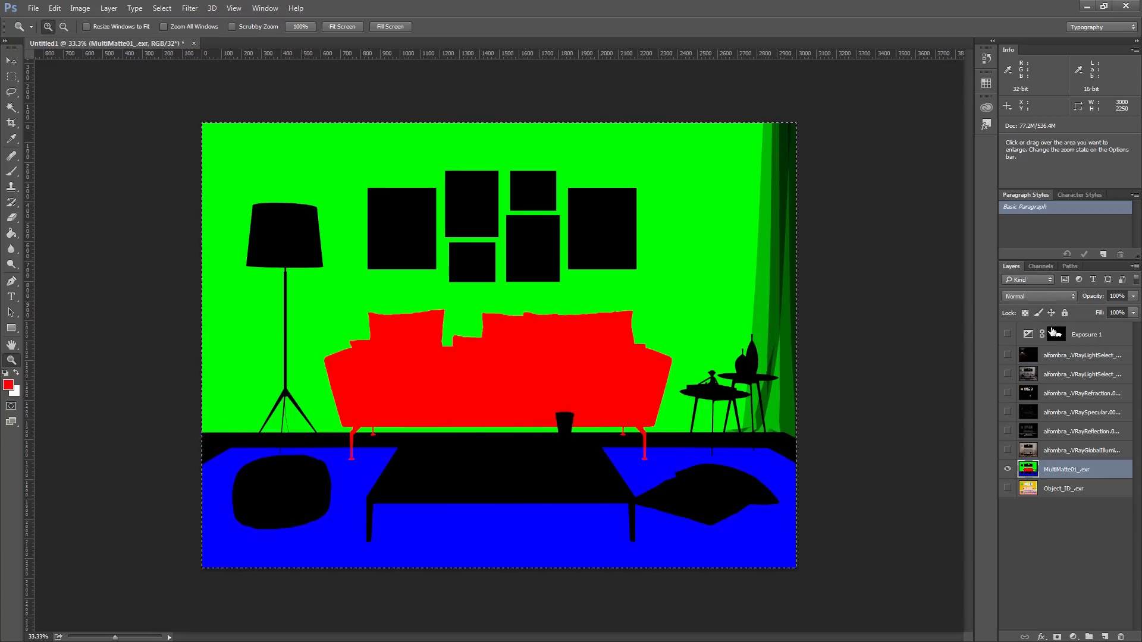
click(1041, 266)
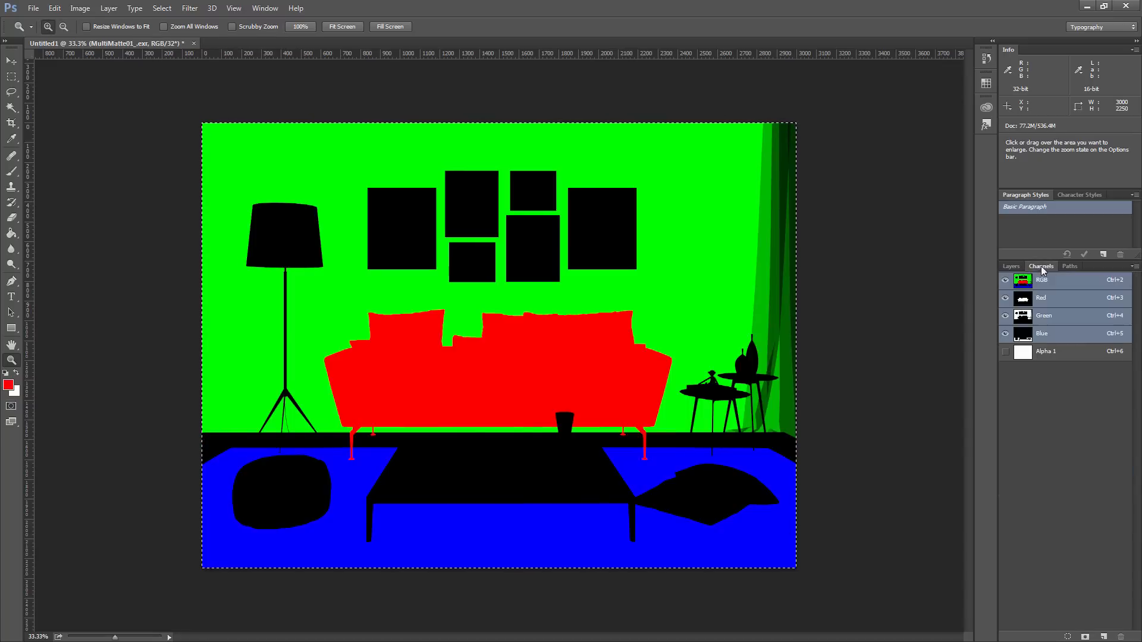
click(1044, 316)
click(1068, 637)
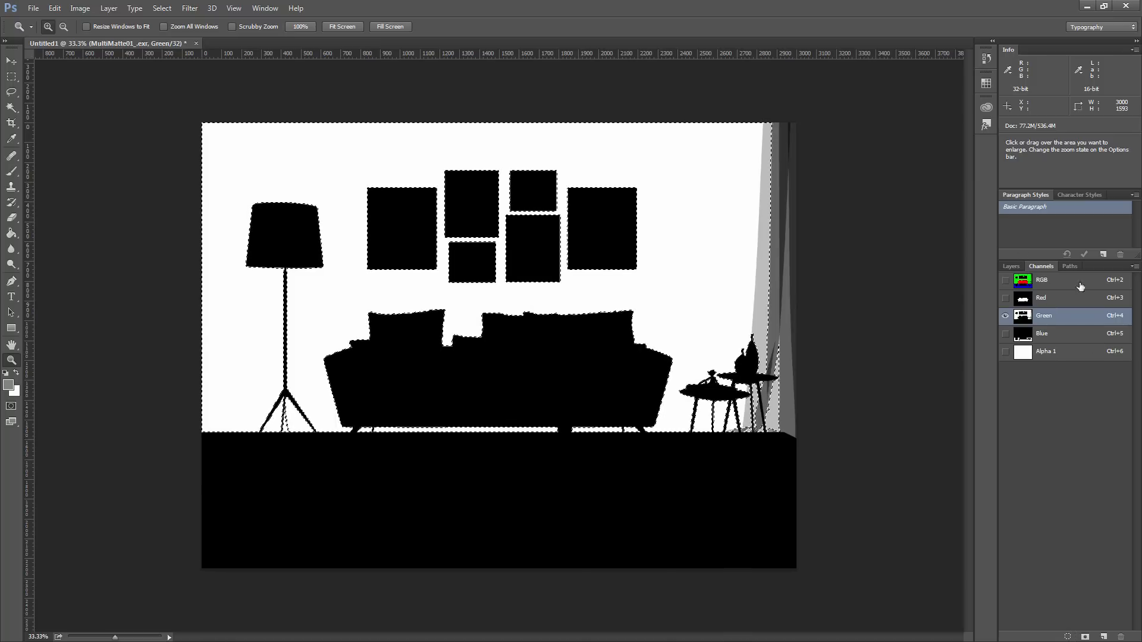
click(1011, 266)
alt+click(1007, 469)
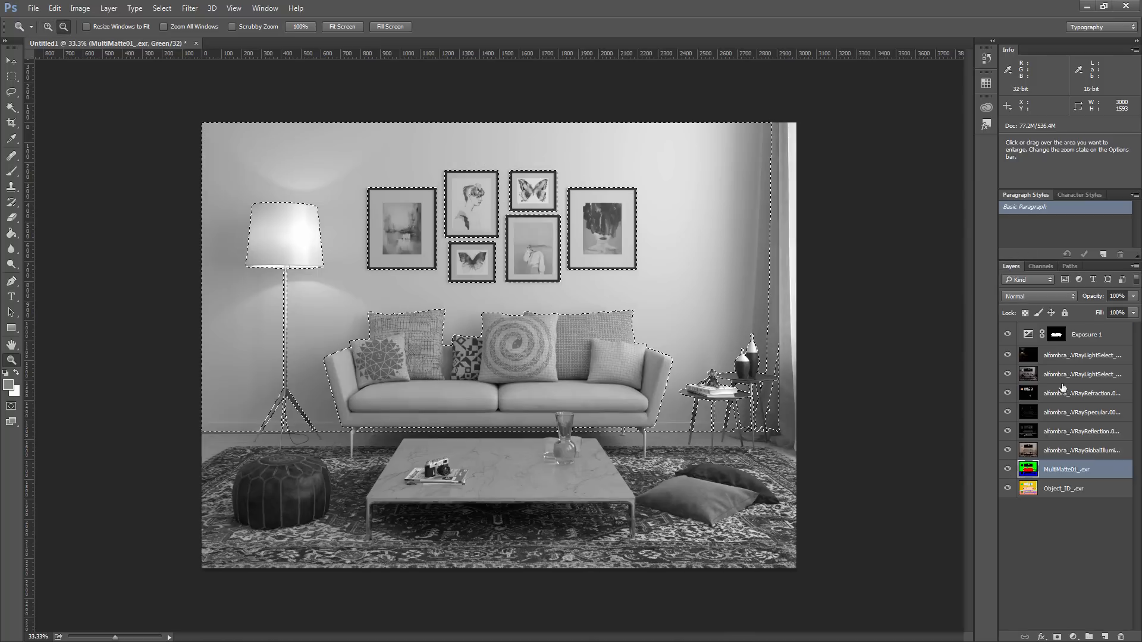
Add a Hue/Saturation adjustment above Exposure 1, masked by the wall selection, with Colorize on, hue 189 and saturation 100.
click(1068, 360)
click(1062, 336)
click(1073, 638)
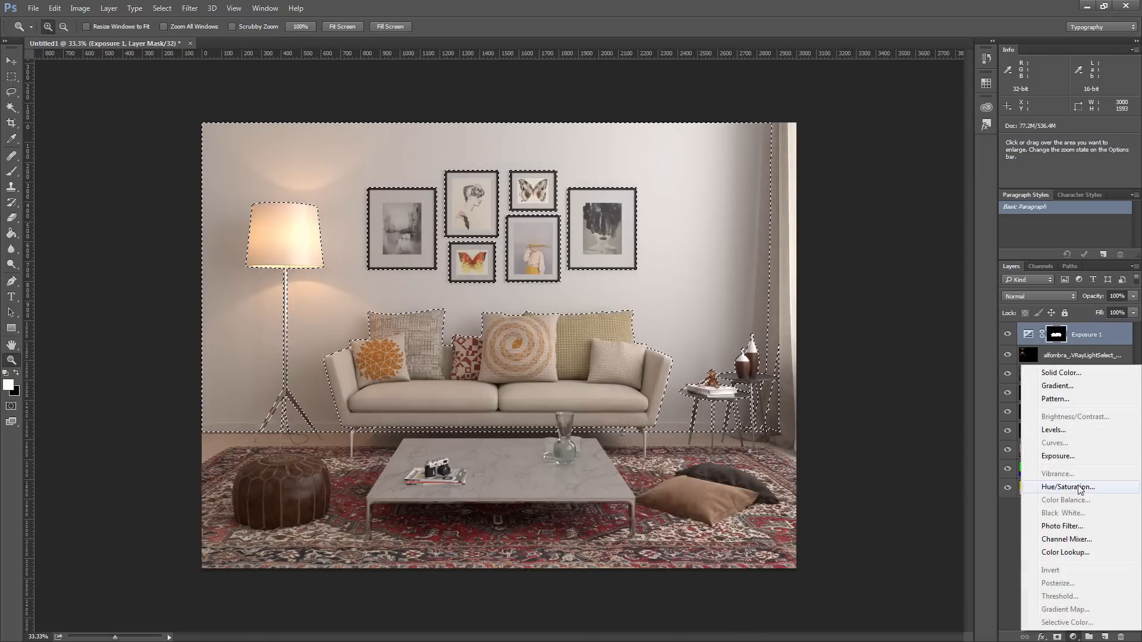
click(1065, 483)
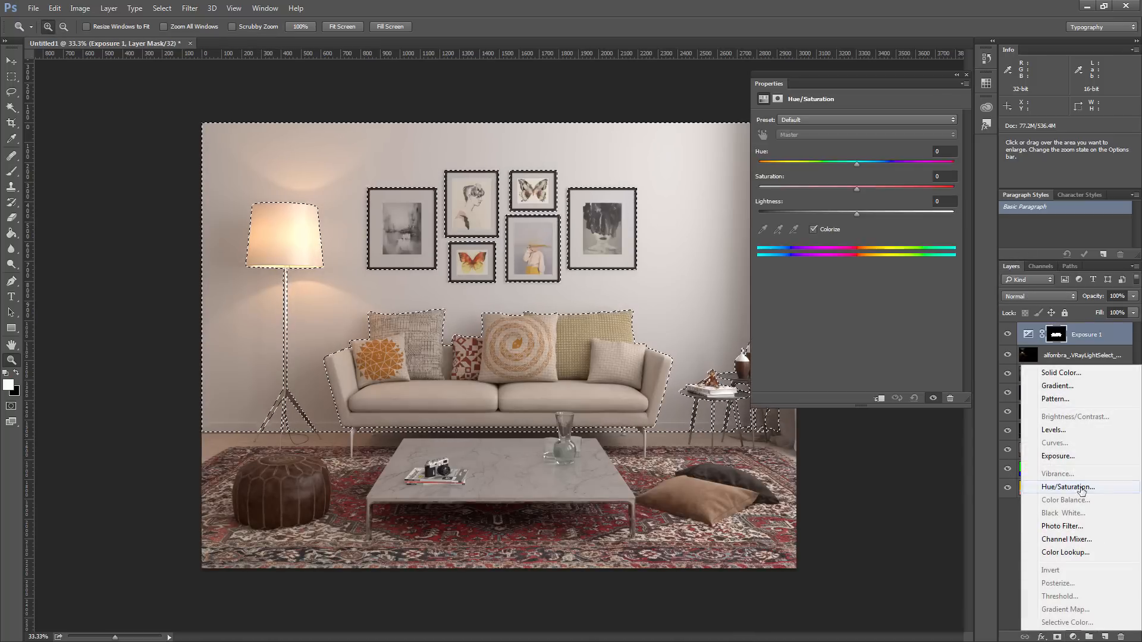
click(826, 227)
drag(759, 164, 861, 164)
drag(807, 189, 954, 189)
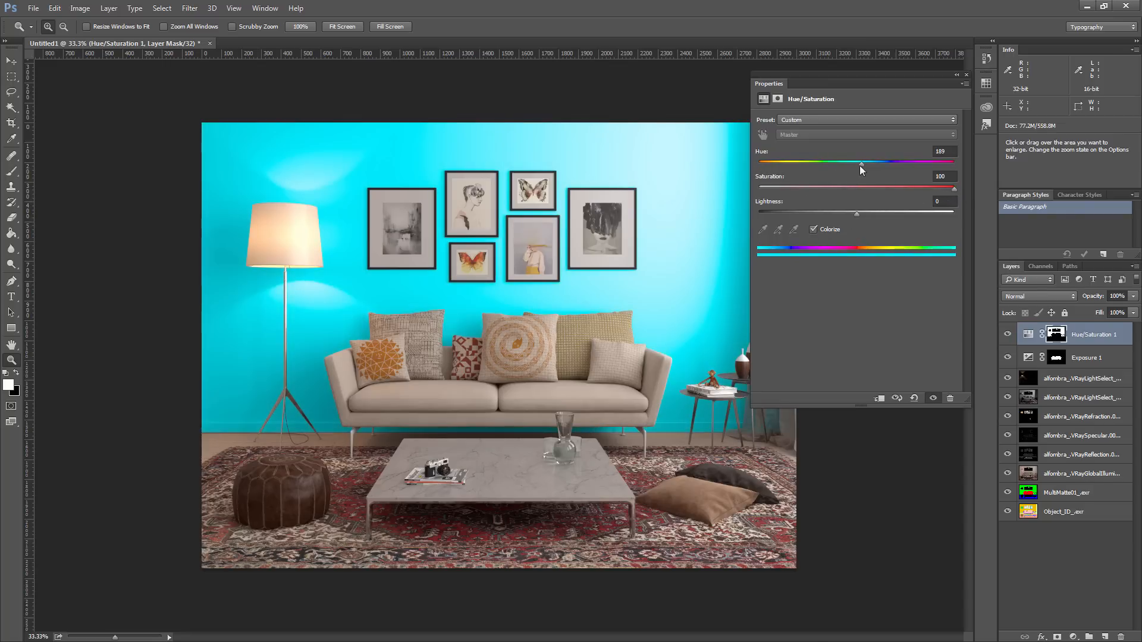
Try hue 240 on the wall's Hue/Saturation adjustment, set lightness to -73, and shift the hue towards a softer blue.
drag(859, 166, 889, 166)
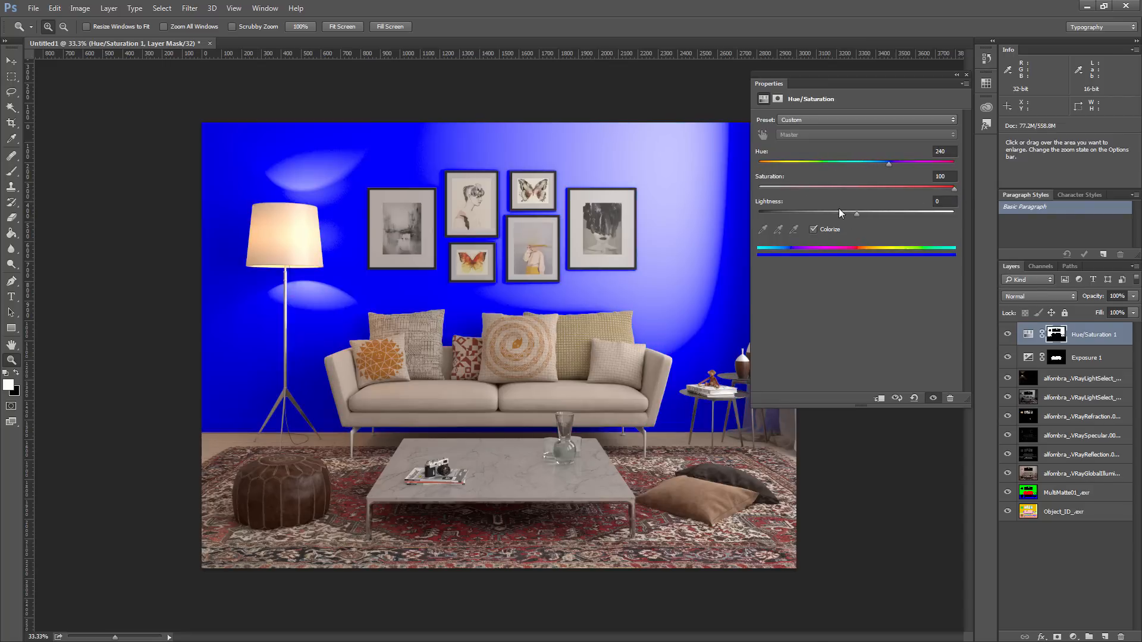
drag(857, 213, 785, 219)
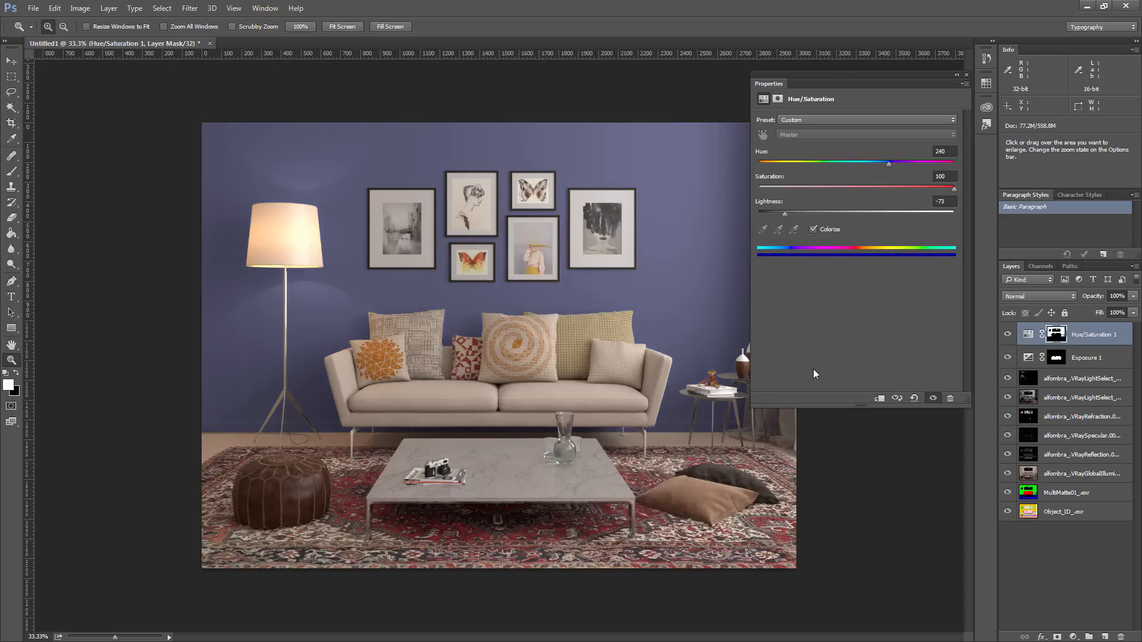
mouse_move(889, 163)
mouse_down()
mouse_move(866, 161)
mouse_move(875, 163)
mouse_up()
click(956, 75)
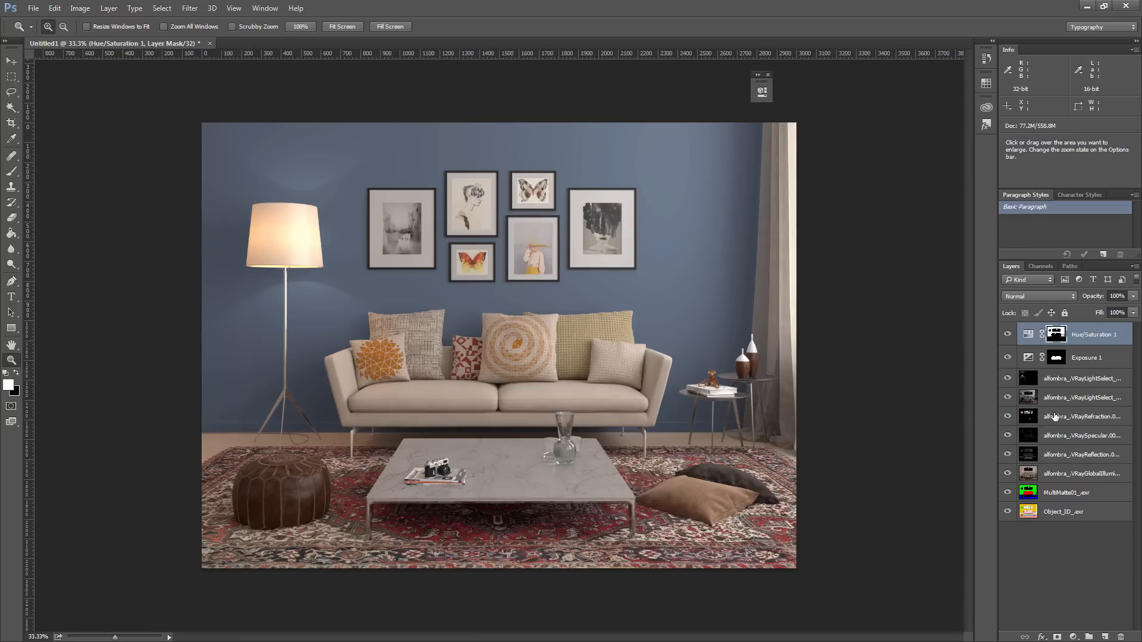
Compare the render with and without the VRayReflection pass by toggling that layer's visibility, leaving it shown.
click(1054, 417)
click(1058, 457)
click(1007, 455)
click(1007, 455)
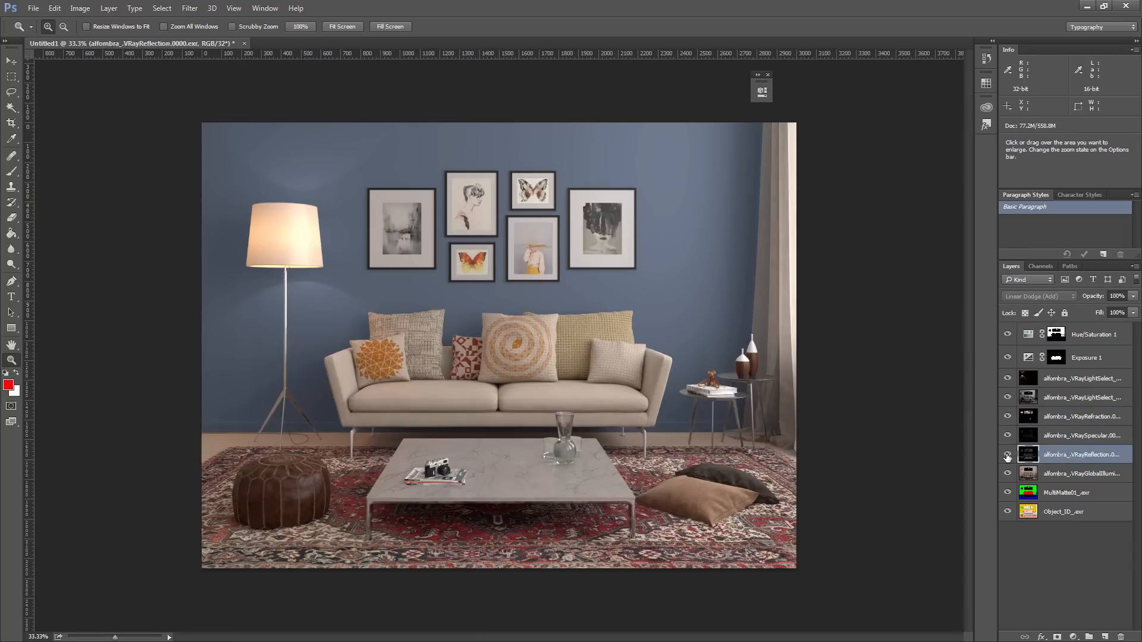
click(1007, 455)
click(1007, 455)
click(1007, 454)
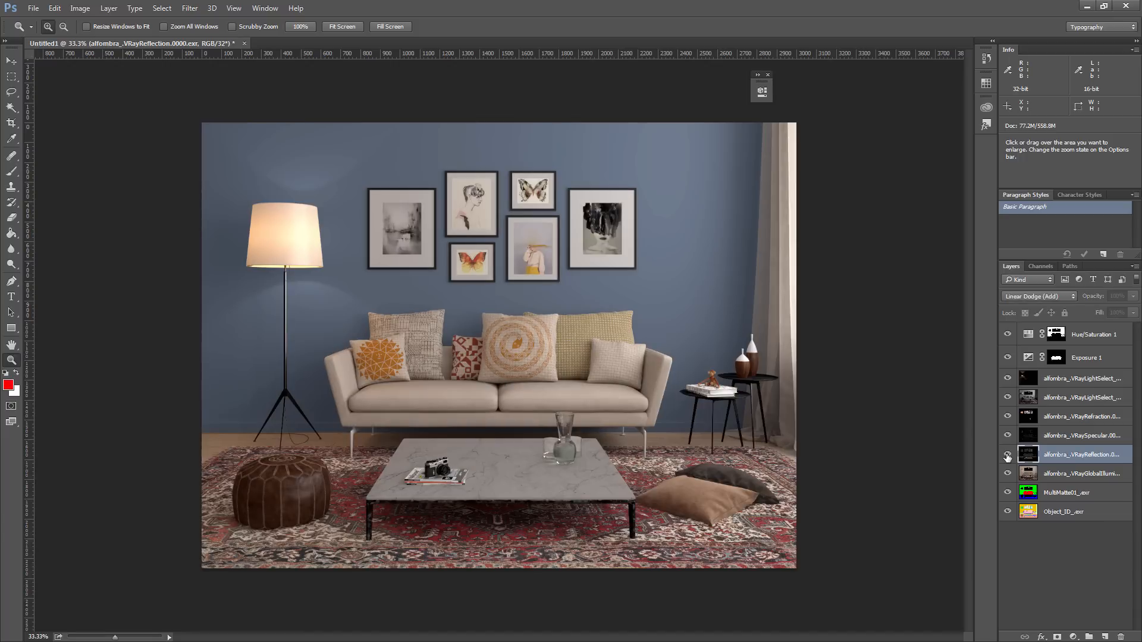
click(1007, 454)
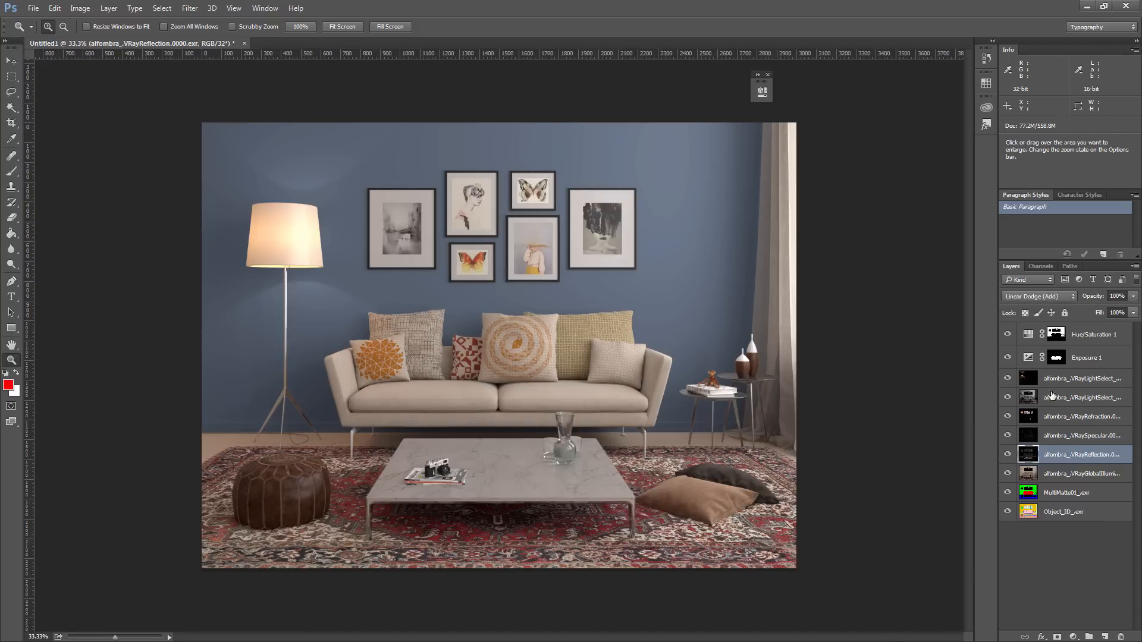
Delete the Hue/Saturation 1 and Exposure 1 adjustment layers together.
click(1101, 378)
click(1097, 343)
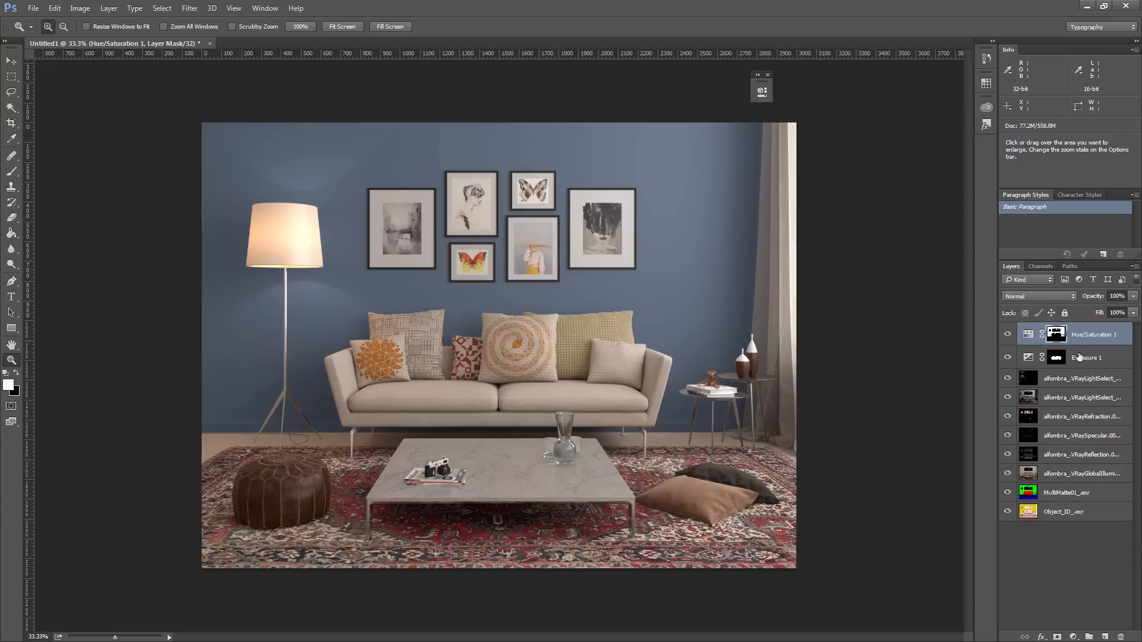
click(1073, 637)
click(1012, 584)
shift+click(1094, 364)
key(Delete)
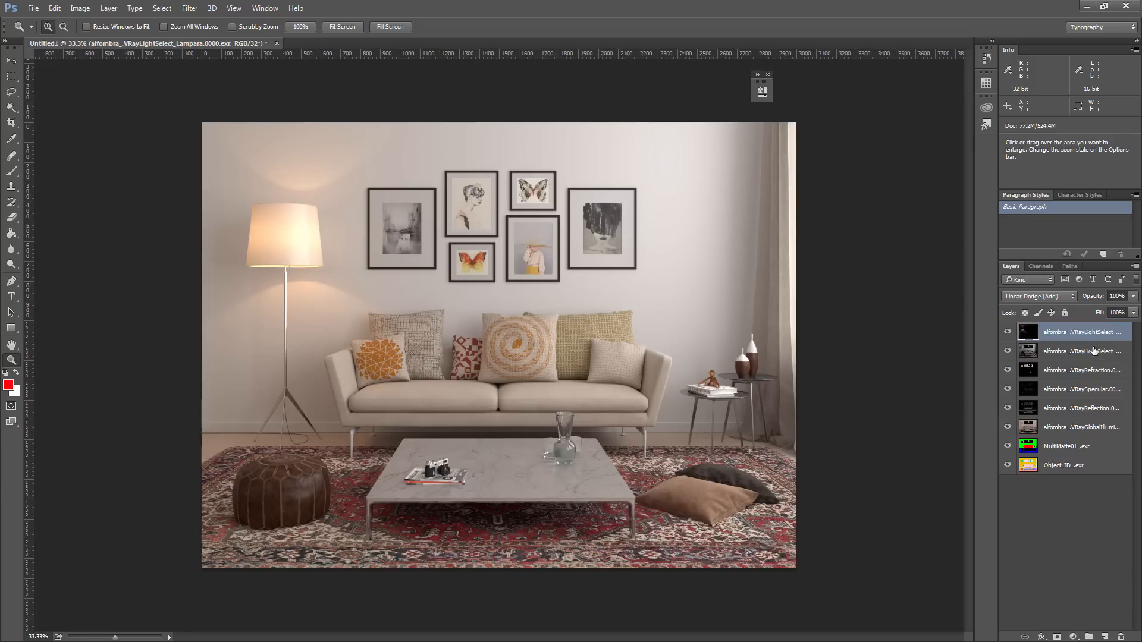
Convert the six V-Ray pass layers, from VRayGlobalIllumination up to the upper VRayLightSelect layer, into one Smart Object.
click(1090, 428)
shift+click(1078, 341)
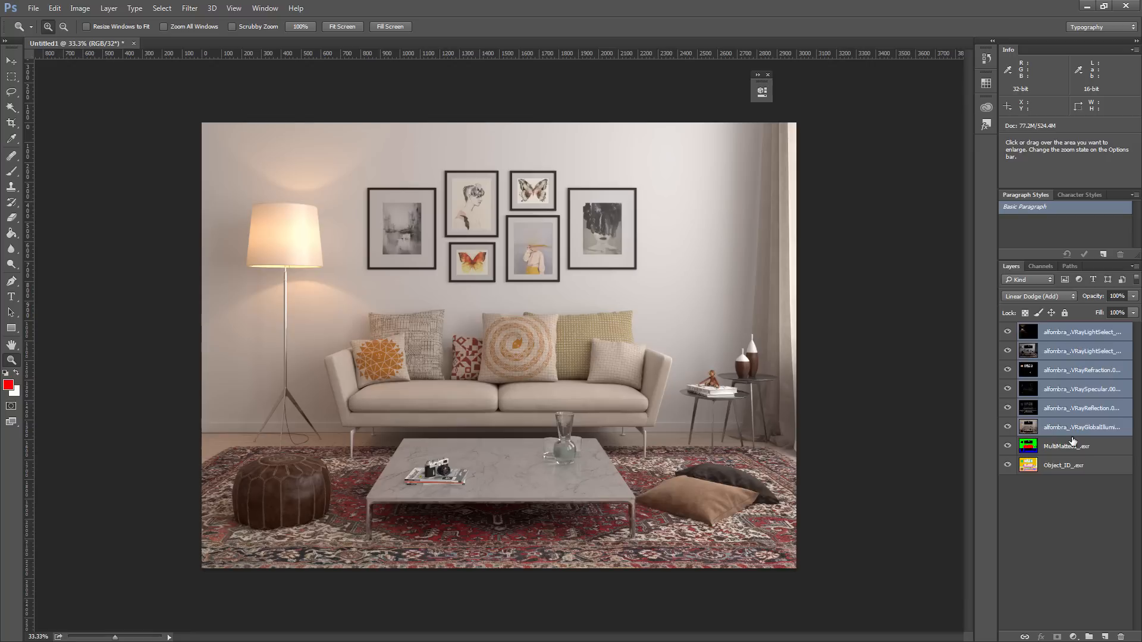
right_click(1061, 334)
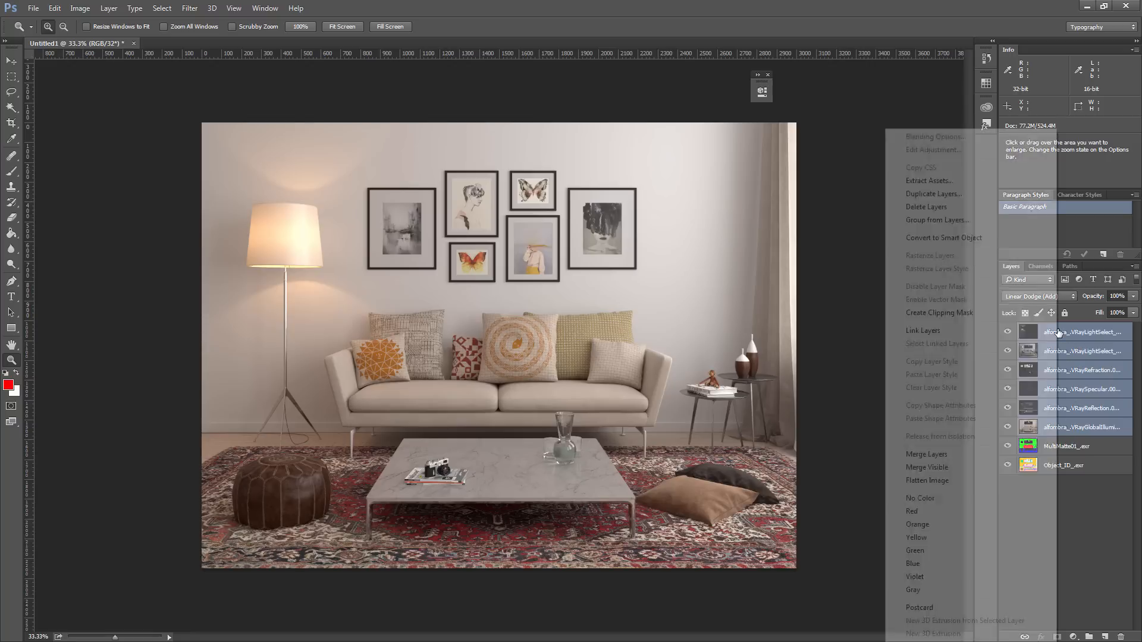
click(943, 238)
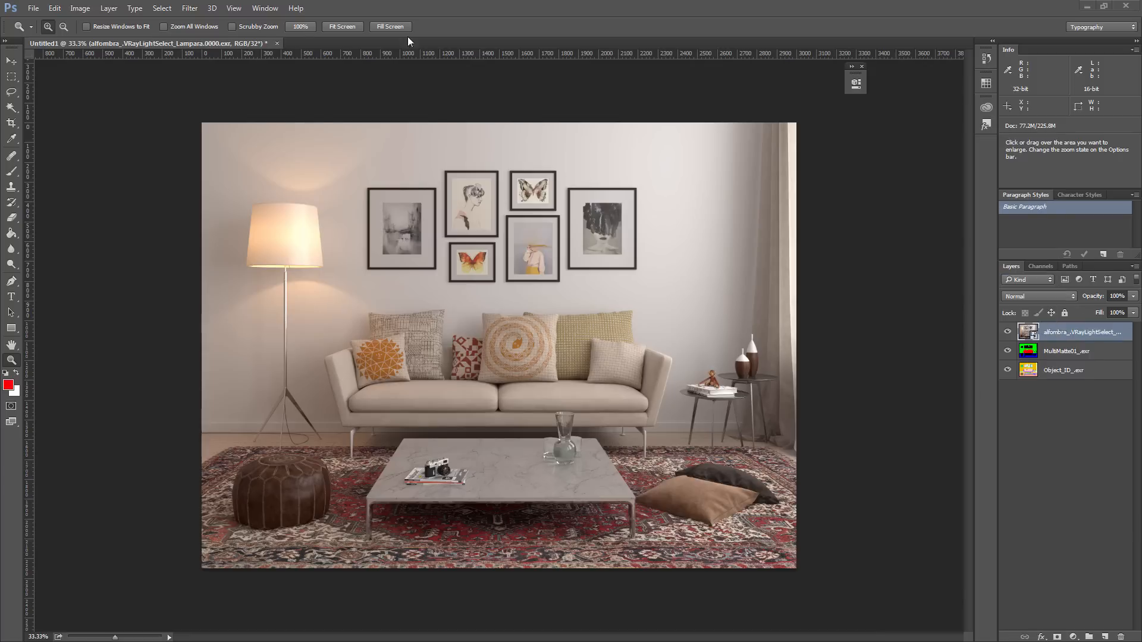
Convert the document to 16 Bits/Channel without merging the layers.
click(79, 8)
mouse_move(102, 24)
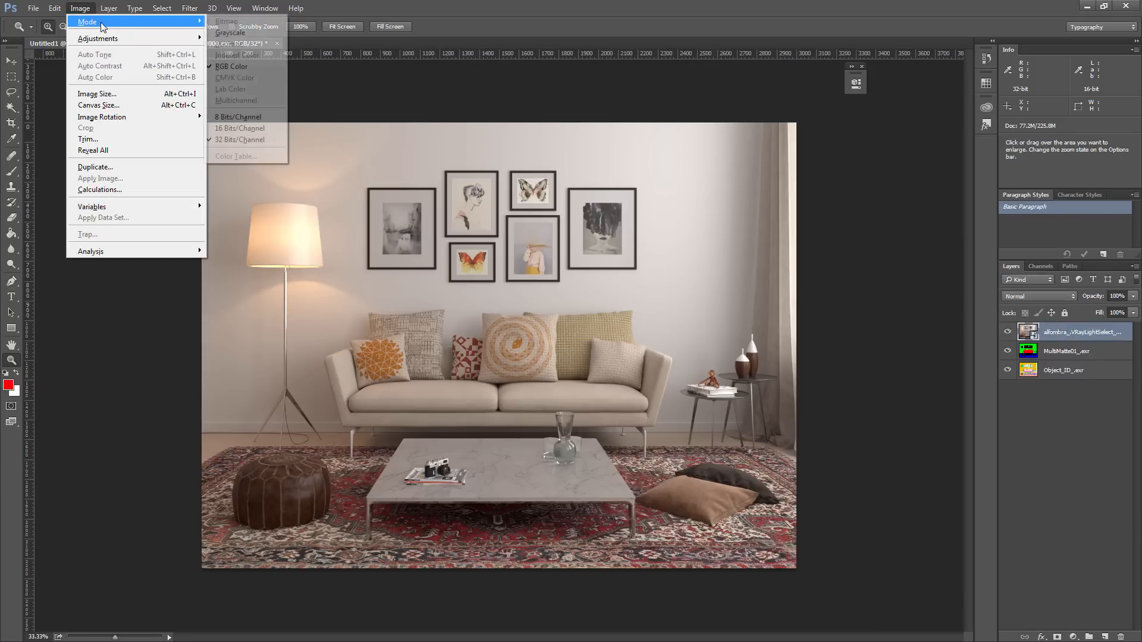
click(239, 128)
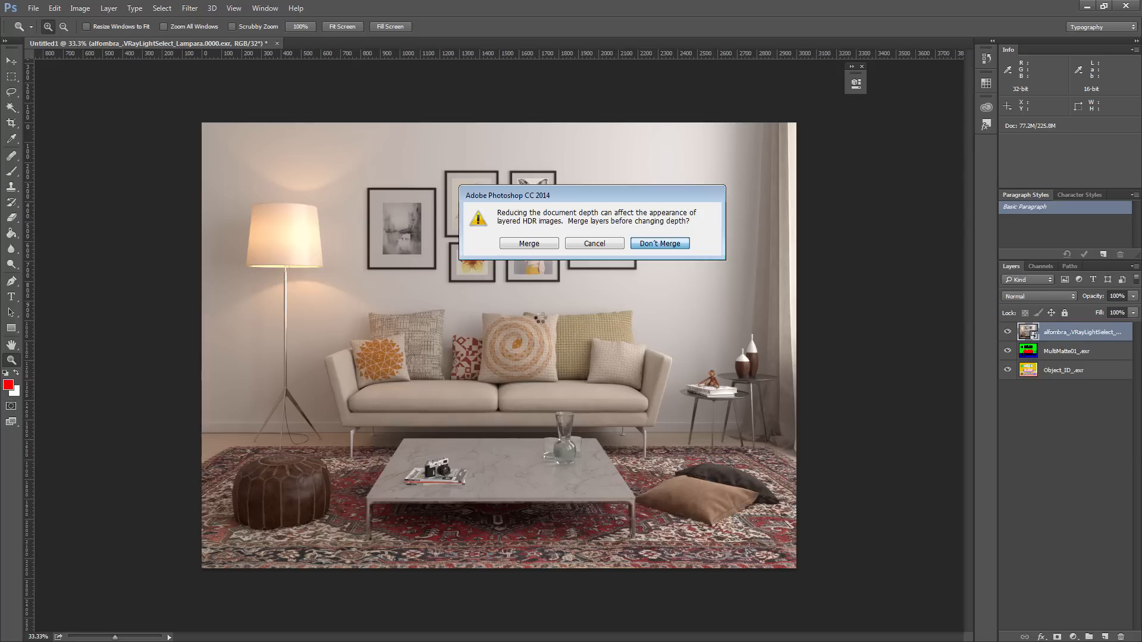
key(Return)
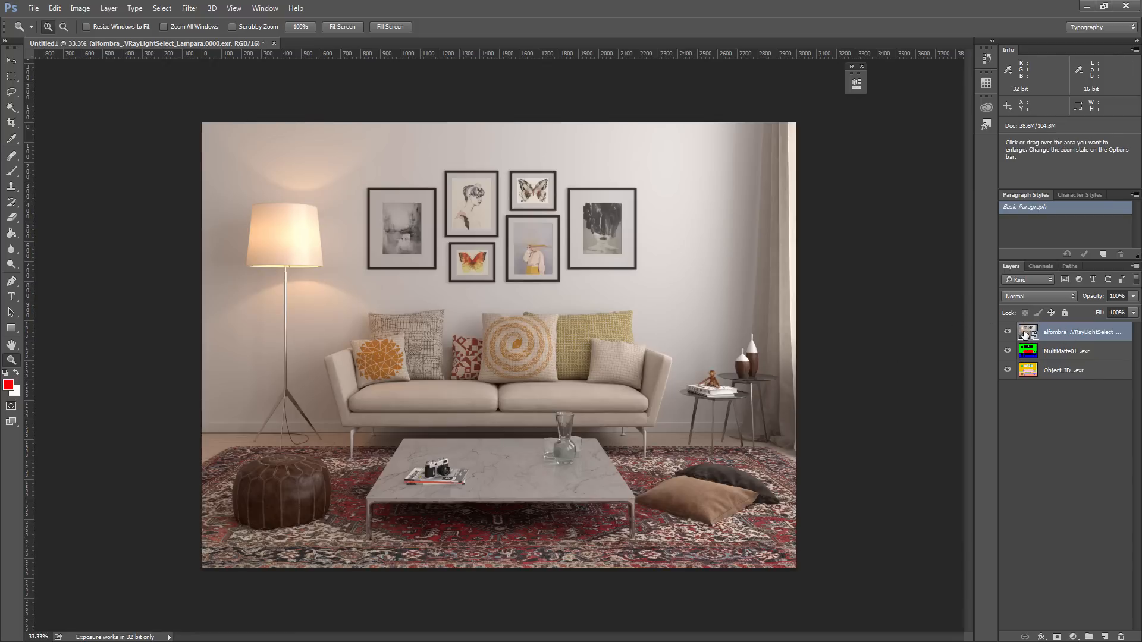
Open the Smart Object's contents to check its 32-bit pass layers, and return to the Untitled1 document.
double_click(1028, 332)
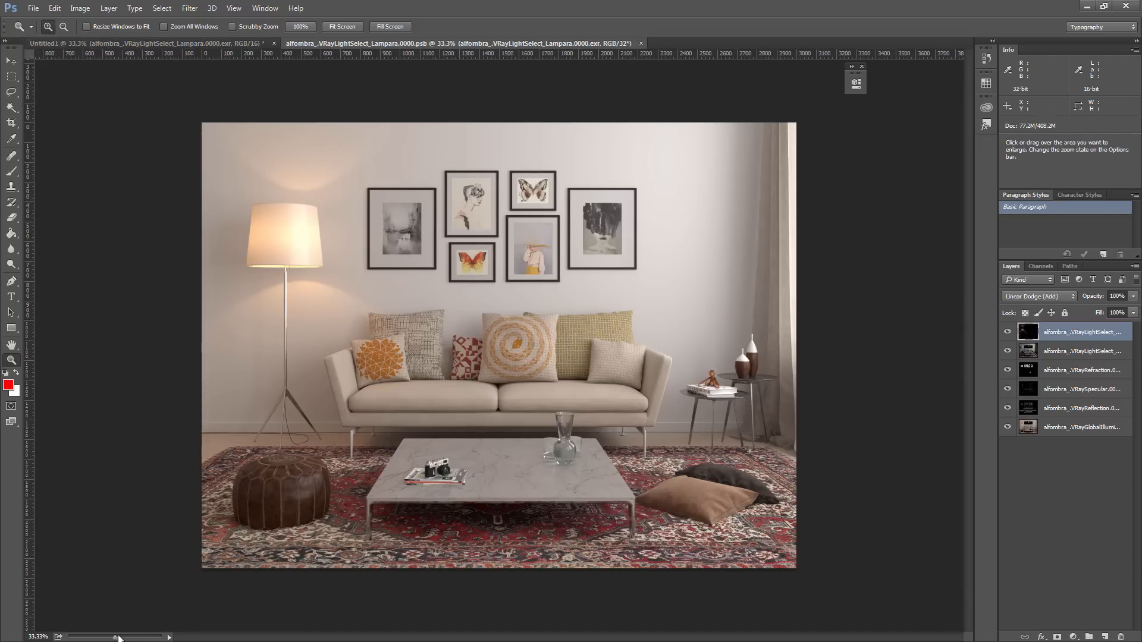
drag(116, 637, 119, 637)
double_click(119, 637)
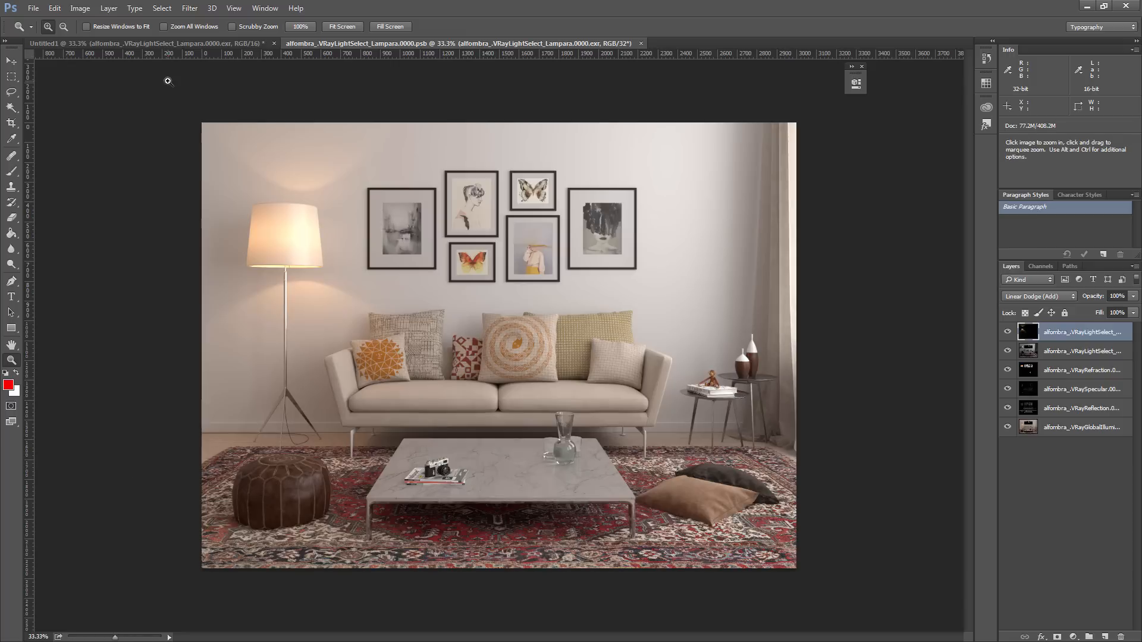
click(149, 43)
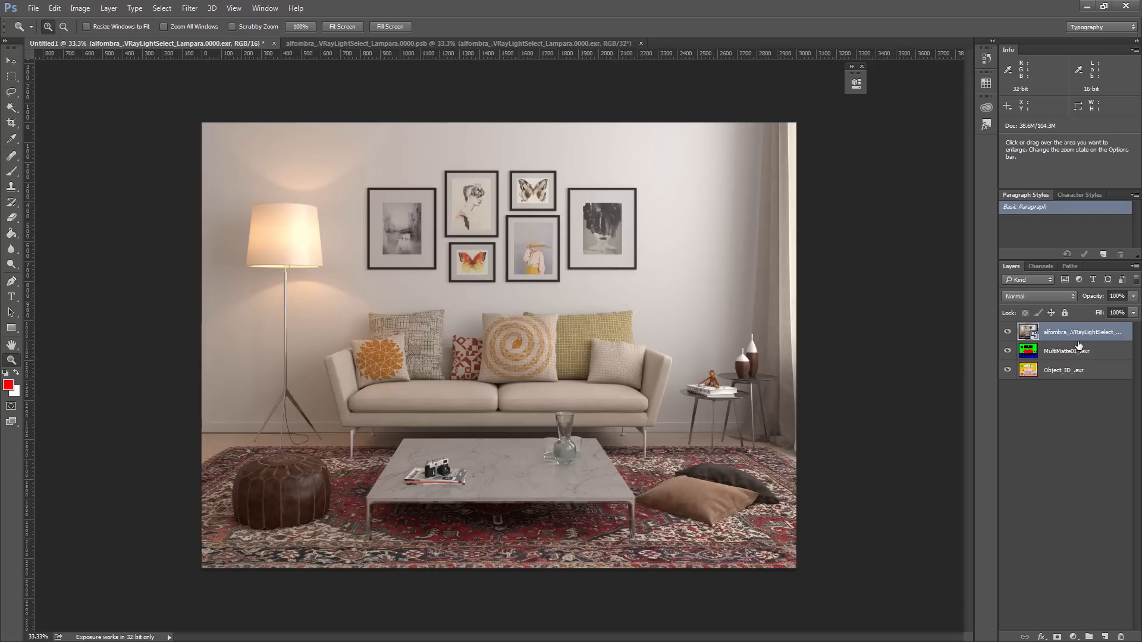
Add a Curves adjustment above the Smart Object with darkened shadows, lifted midtones and a highlight point at input 213, output 219.
click(1073, 637)
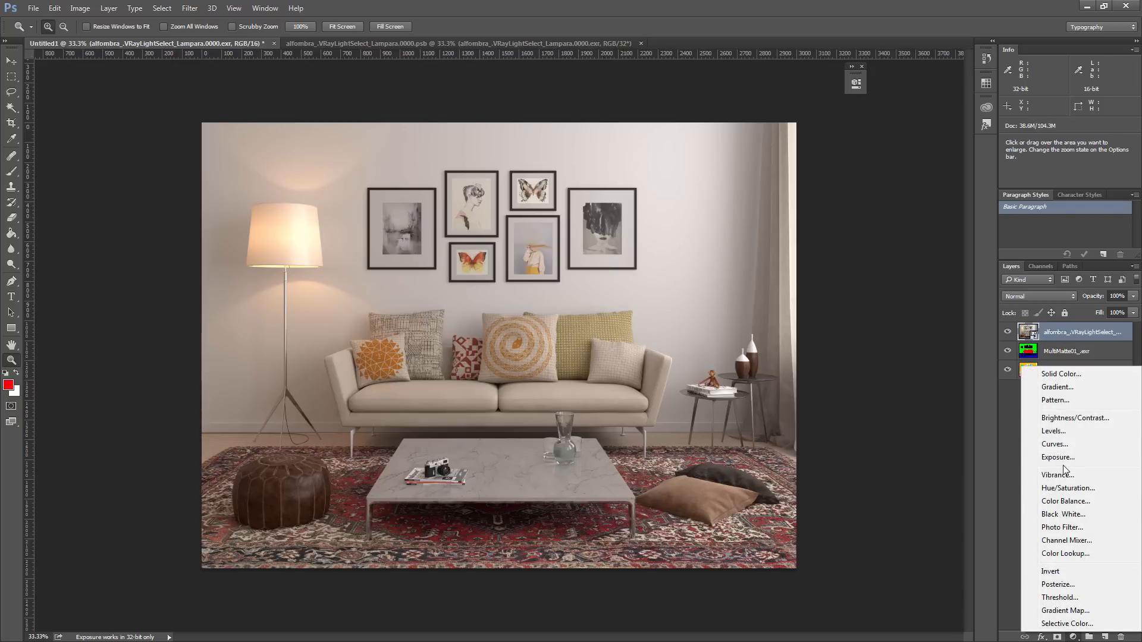
click(1055, 445)
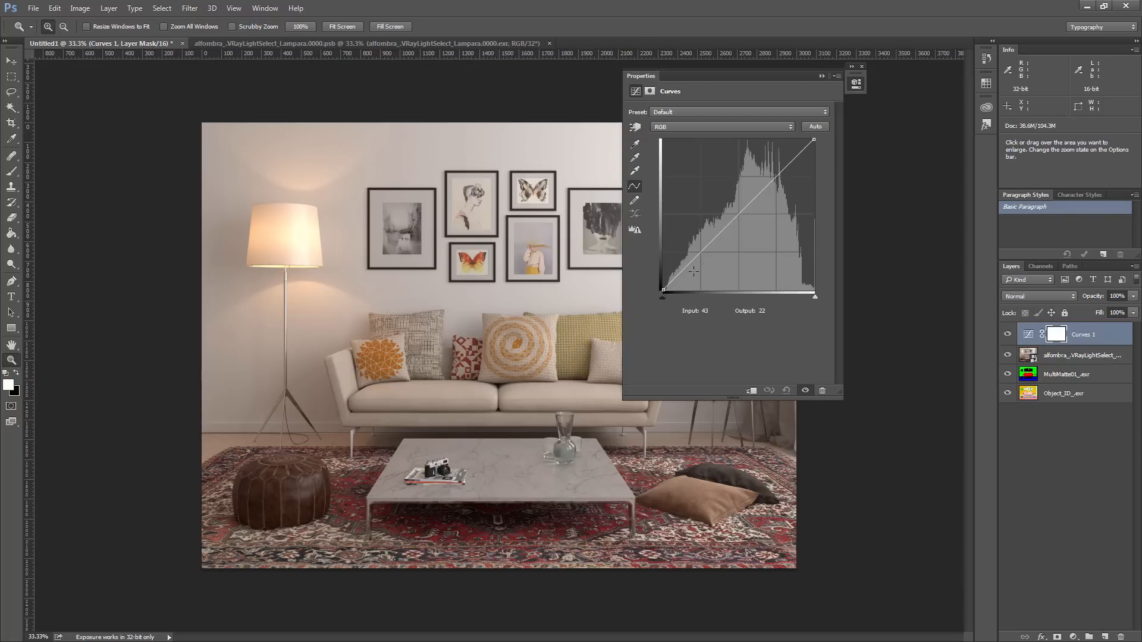
drag(681, 278, 681, 281)
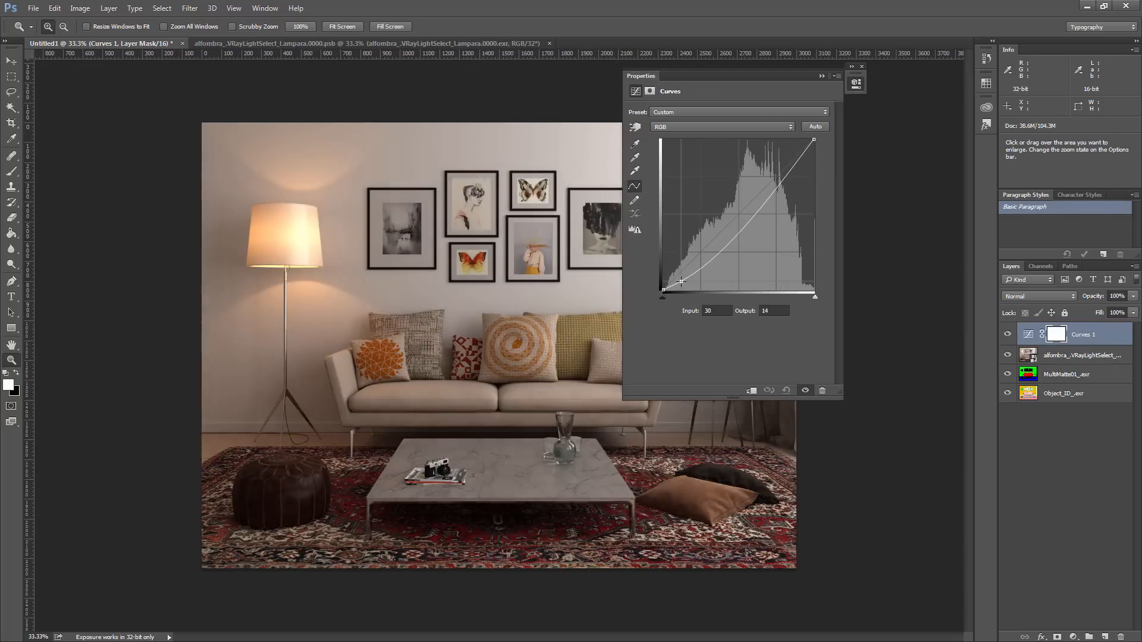
click(704, 248)
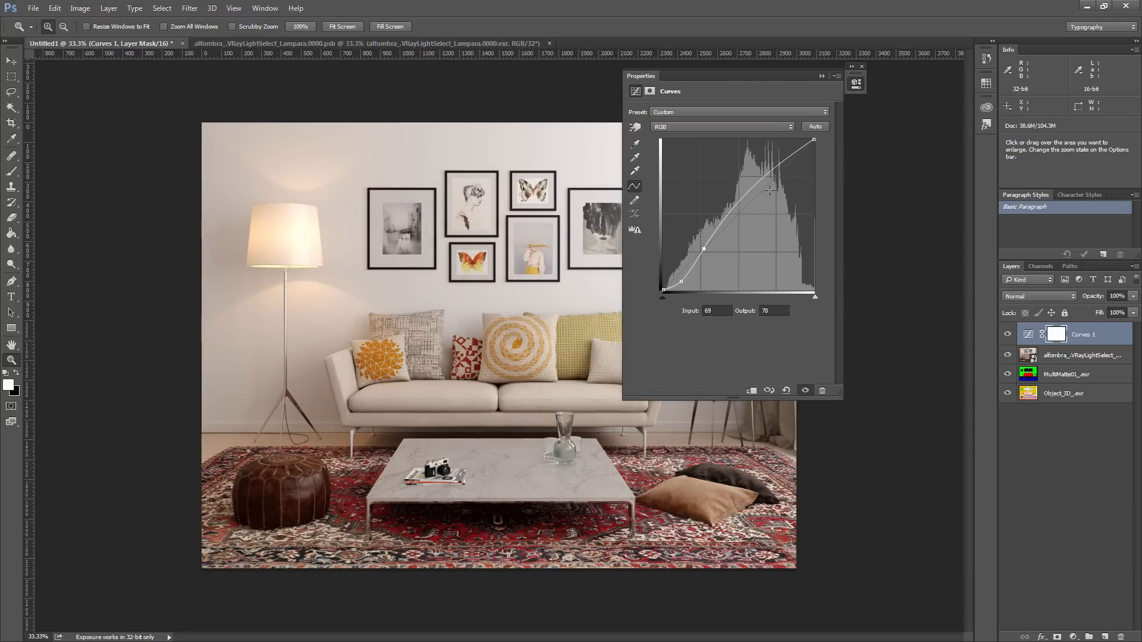
drag(789, 159, 789, 155)
drag(704, 249, 738, 208)
drag(681, 281, 682, 278)
drag(791, 157, 789, 160)
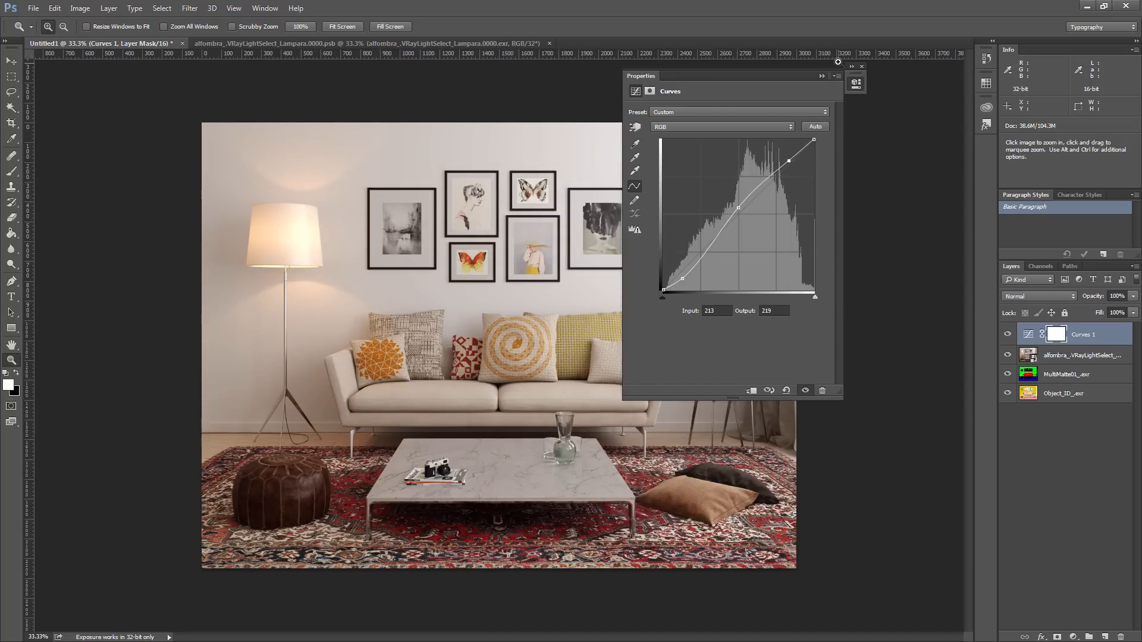
click(822, 76)
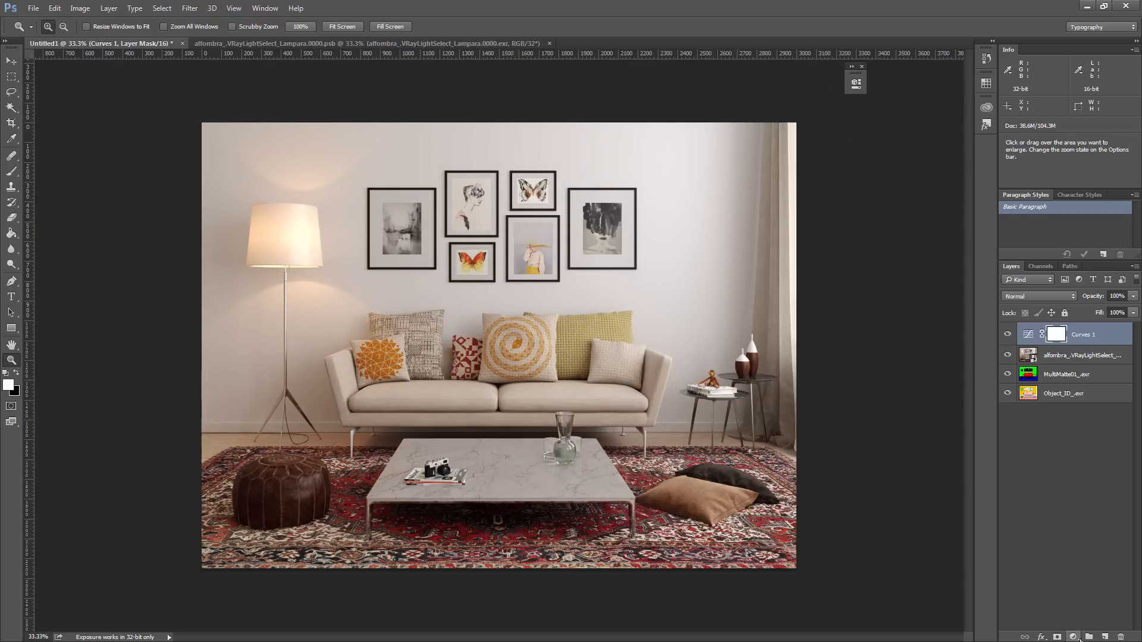
Add a Hue/Saturation adjustment above Curves 1 with saturation at -12.
click(1073, 636)
click(1062, 500)
drag(728, 183, 716, 180)
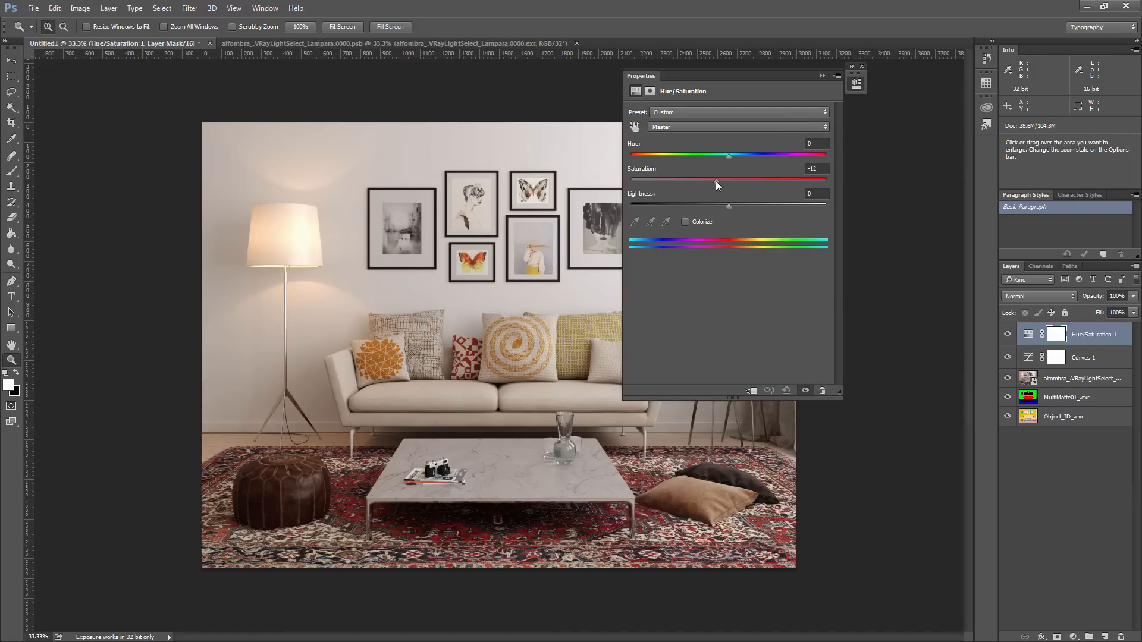
click(856, 83)
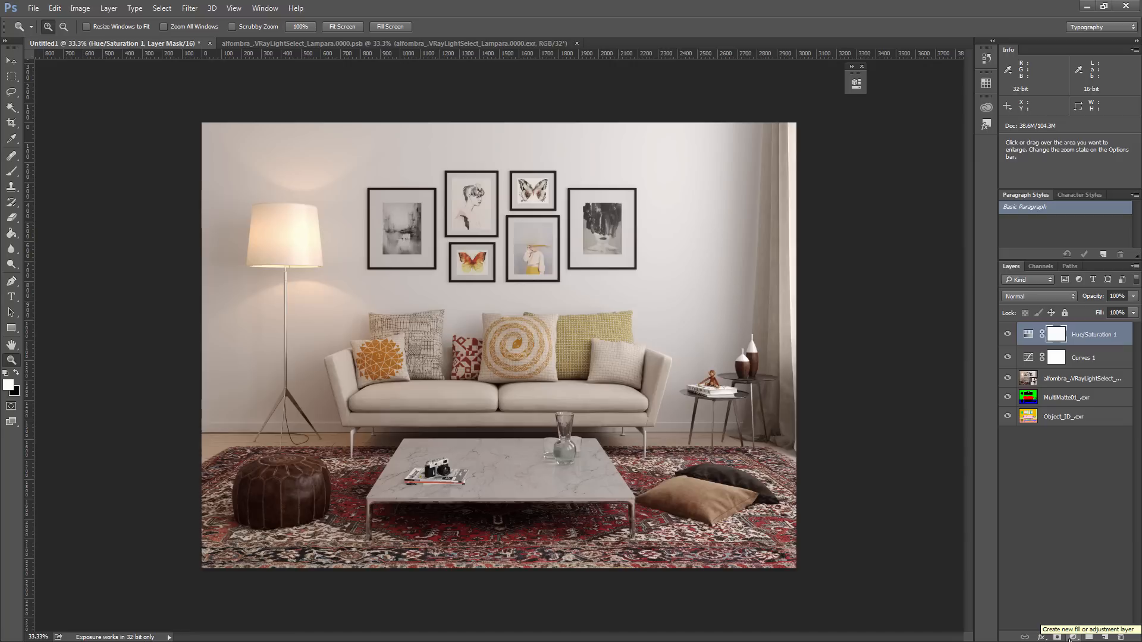
Add a second Curves adjustment on top and raise its Blue channel with a point at input 59, output 76.
click(1073, 637)
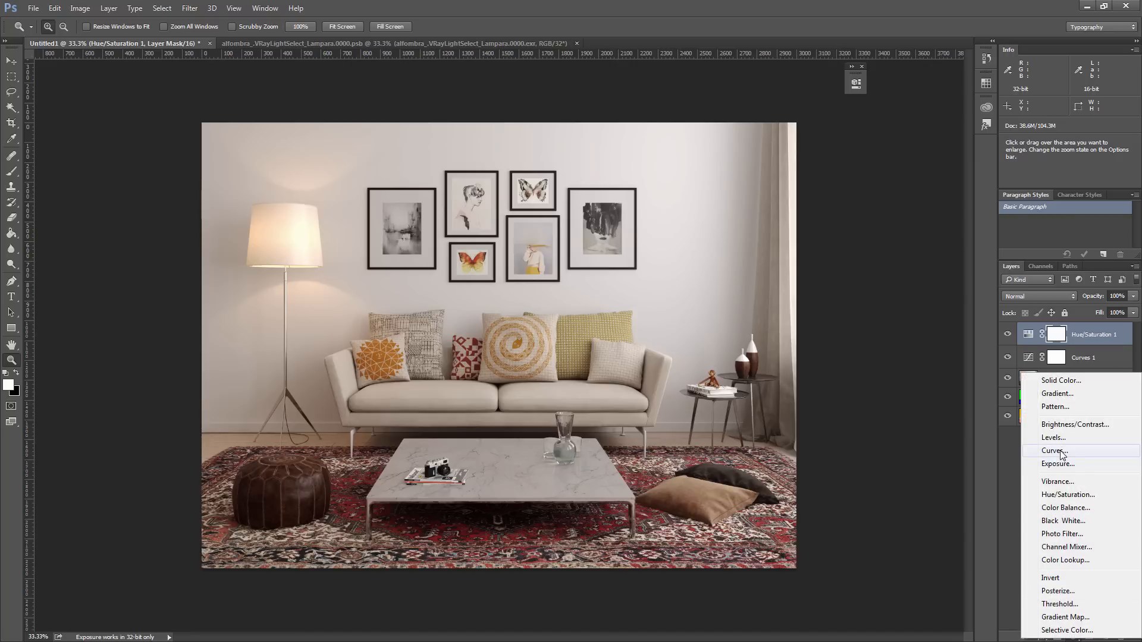
click(1062, 454)
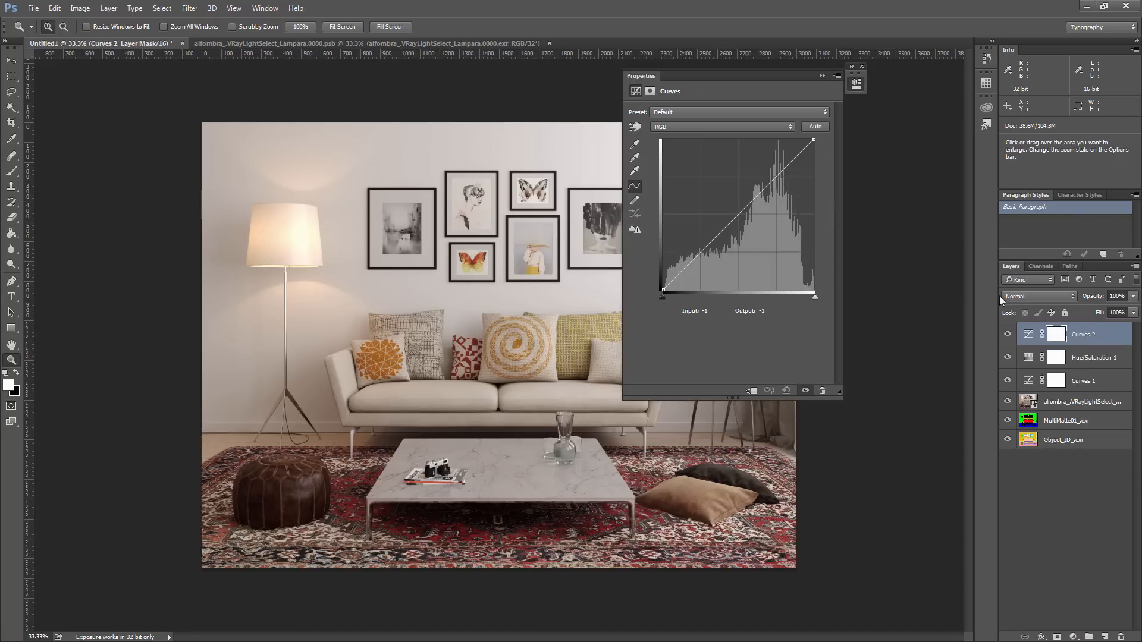
click(703, 127)
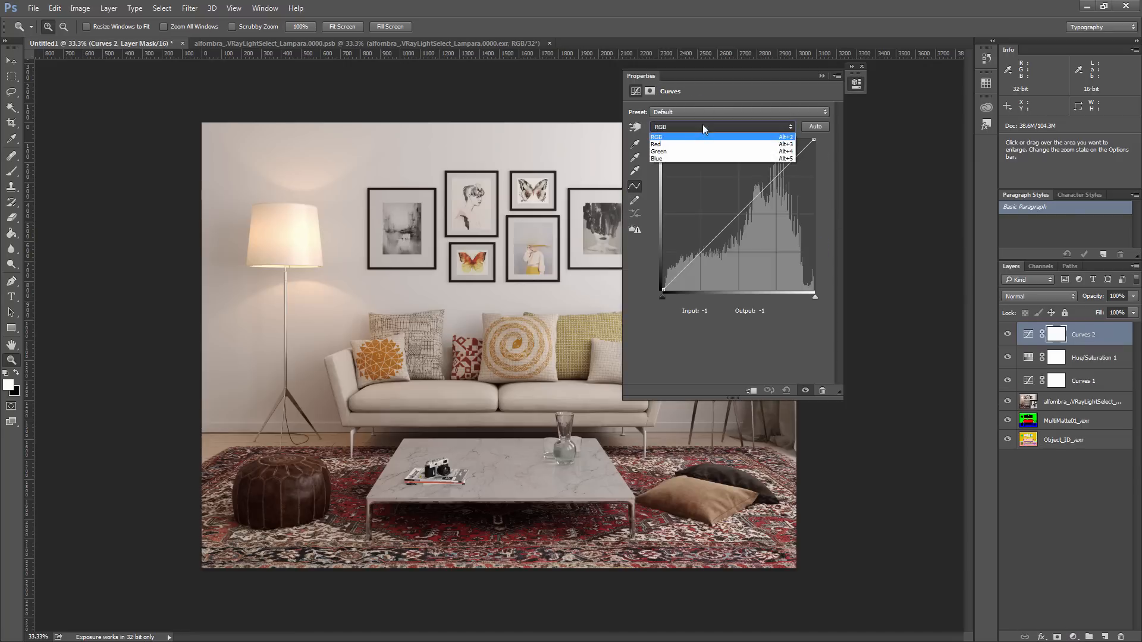
click(692, 159)
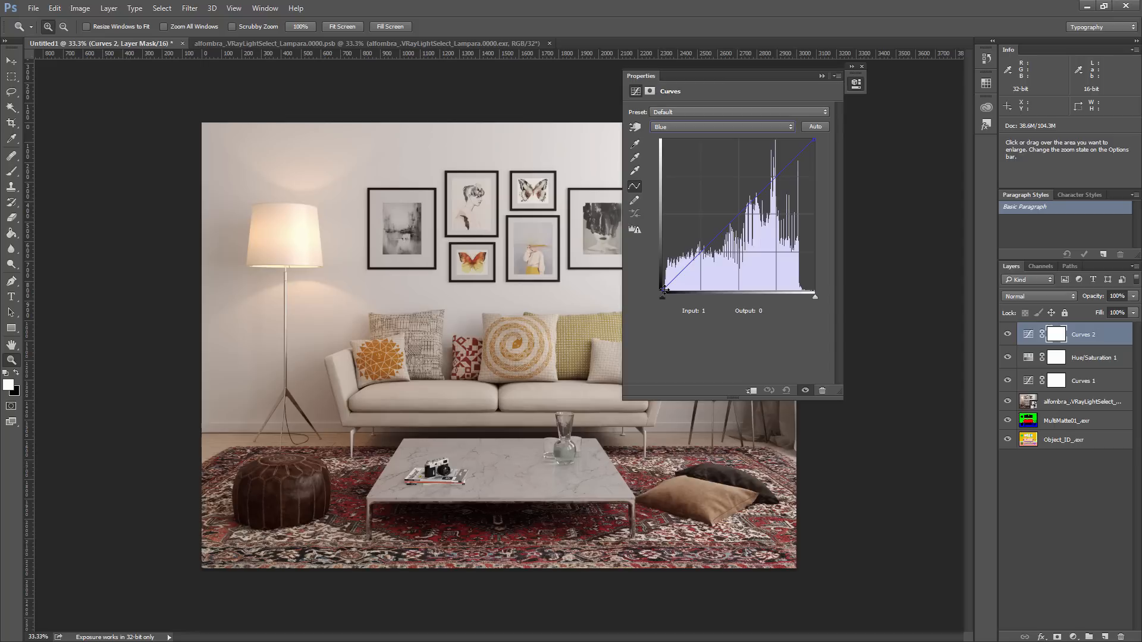
drag(664, 290, 699, 244)
Raise the Green channel in Curves 2 with a point at input 52, output 58.
click(723, 127)
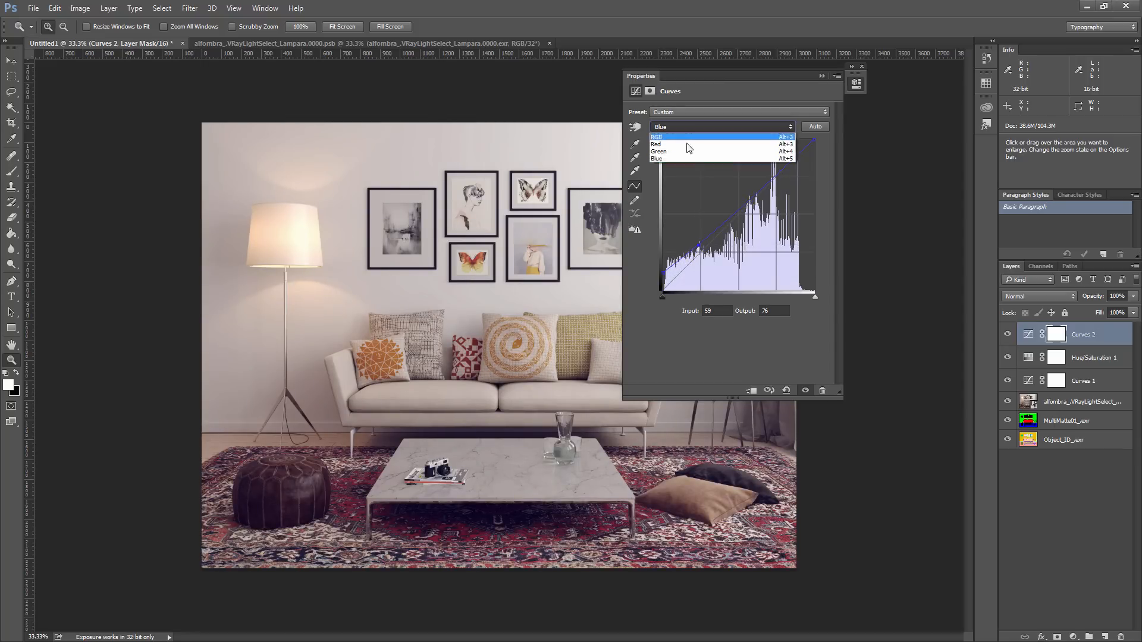
click(713, 146)
drag(664, 292, 694, 256)
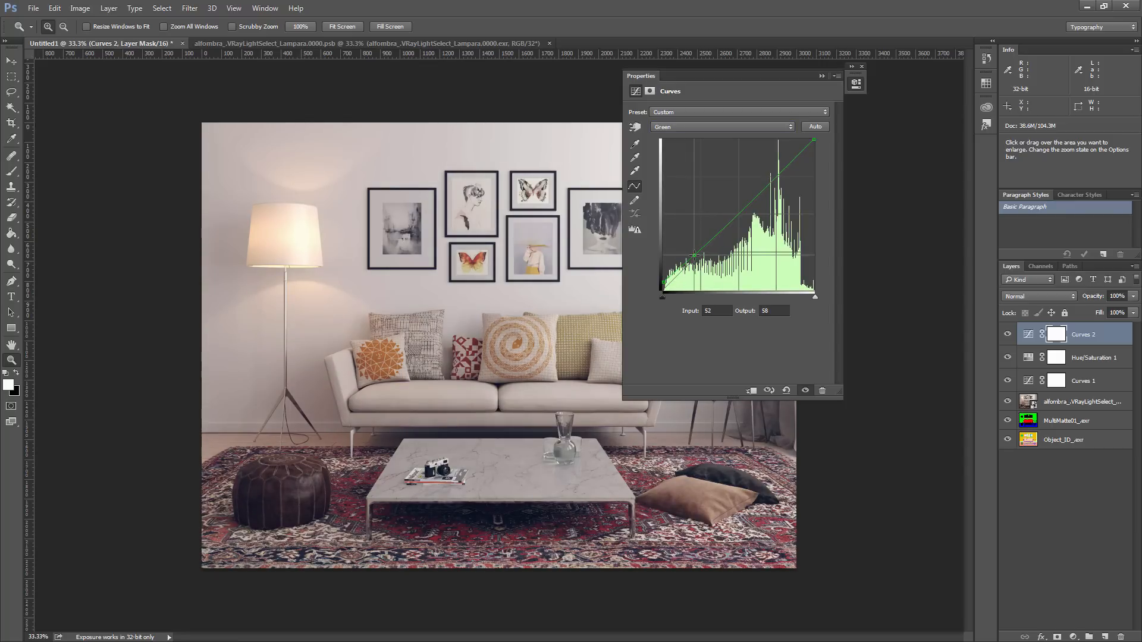
Move the black point of the Red channel in Curves 2 to input 14, output 0, and add a point in its lower midtones.
click(727, 127)
click(679, 159)
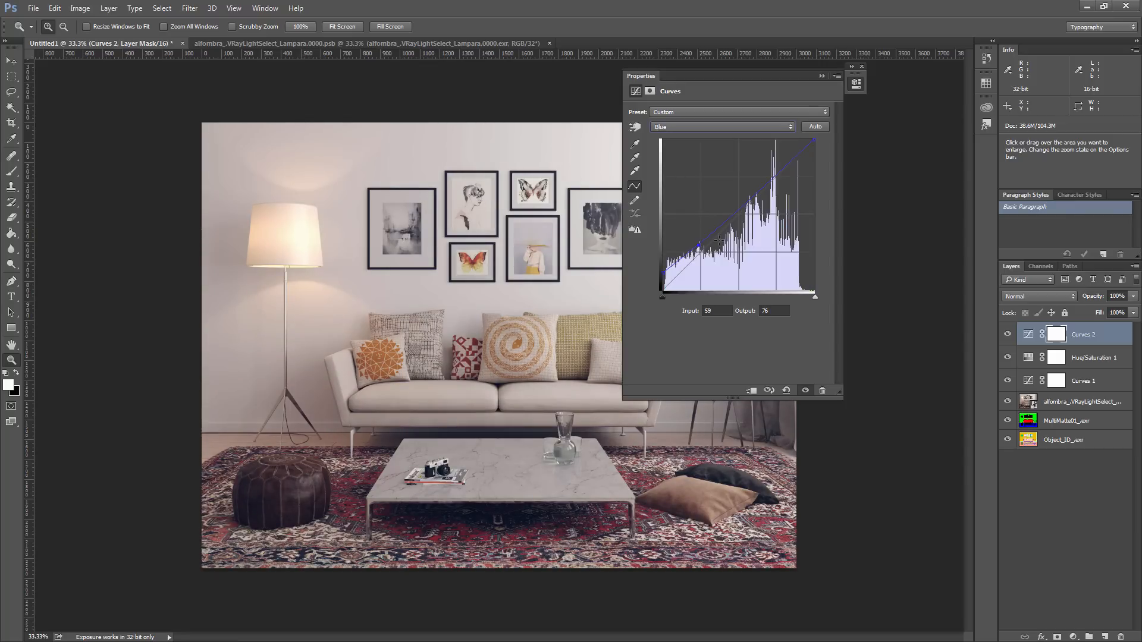
click(690, 126)
click(685, 136)
click(678, 128)
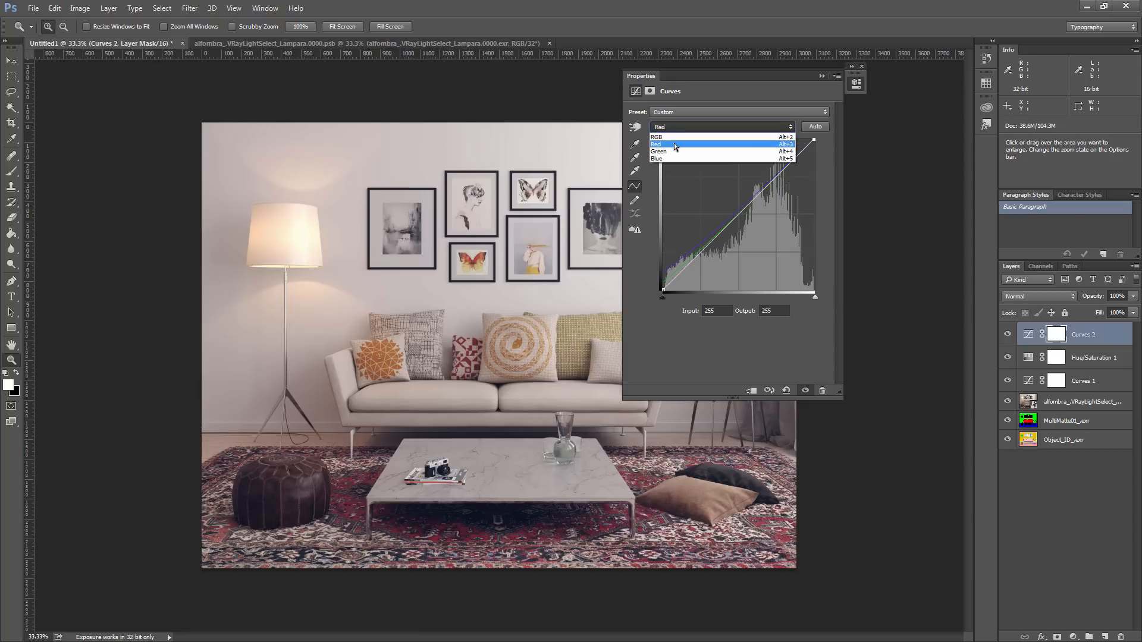
click(678, 145)
drag(662, 296, 667, 296)
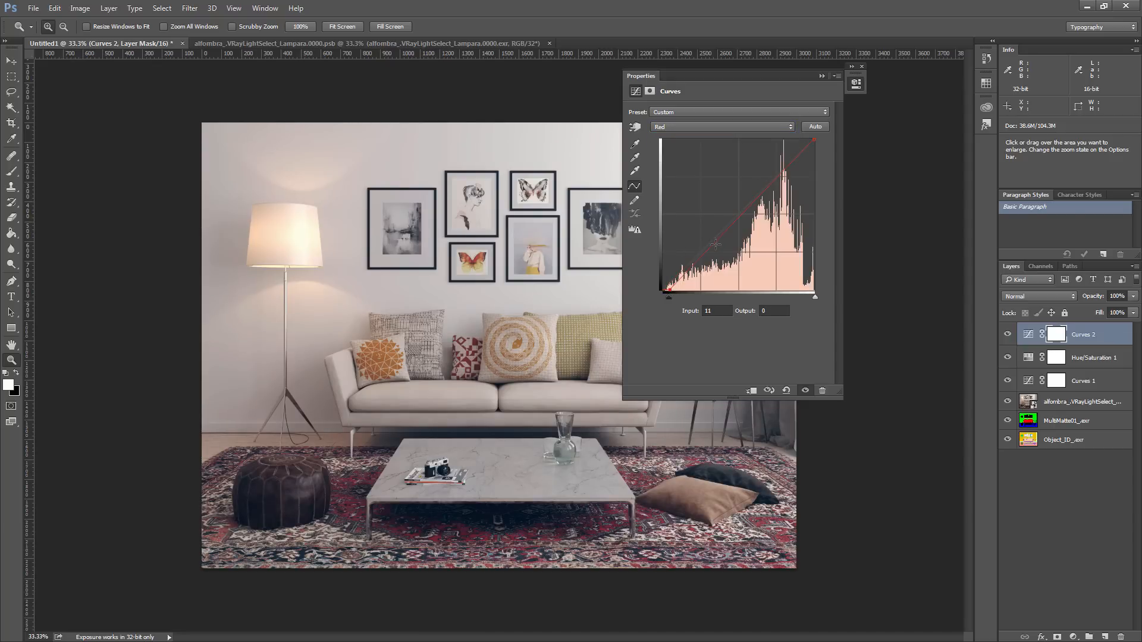
click(714, 241)
drag(668, 296, 671, 295)
click(705, 127)
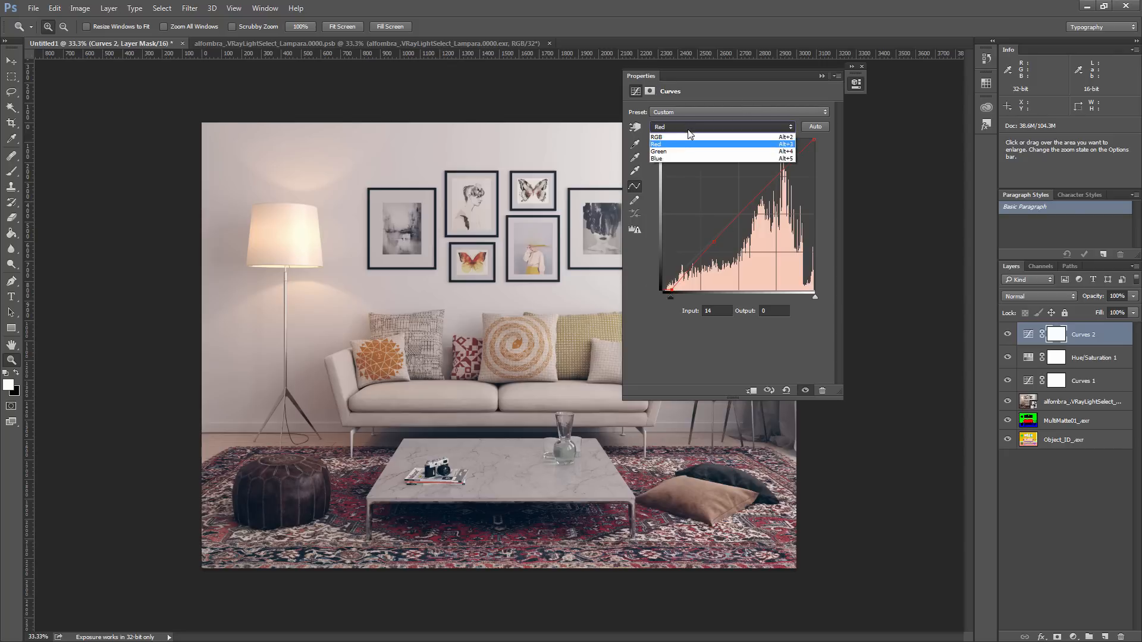
Lift the black point of the Blue channel in Curves 2 to output 29.
click(678, 162)
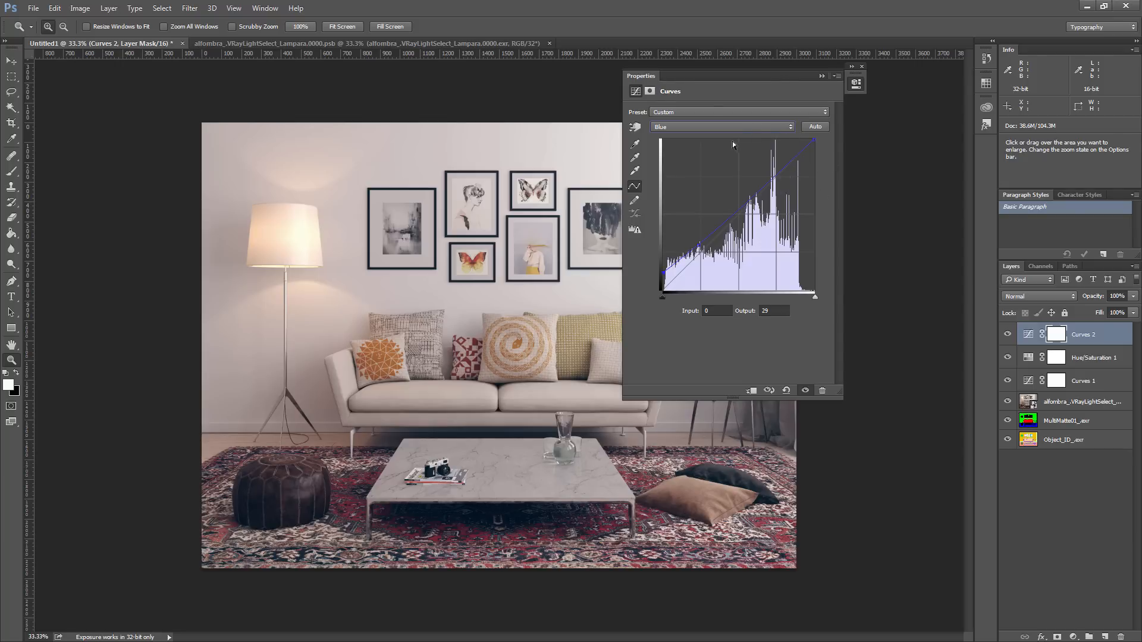
click(1100, 358)
click(1095, 334)
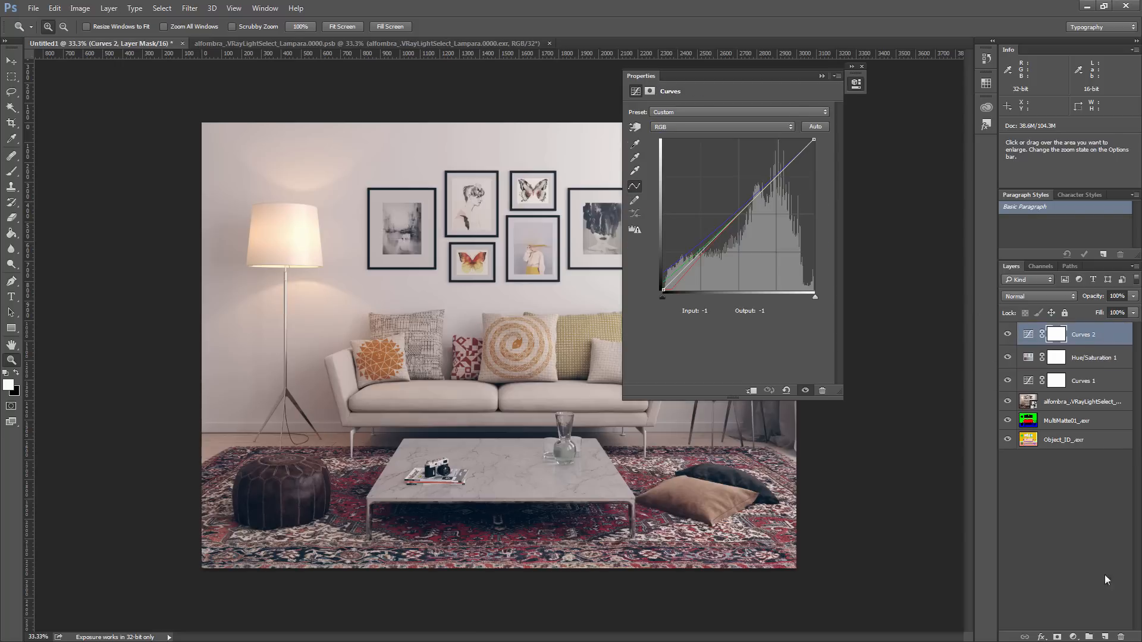
Add a third Curves adjustment on top, lower its Blue channel's white point and add a highlight point at input 231, output 217.
click(1073, 637)
click(1046, 452)
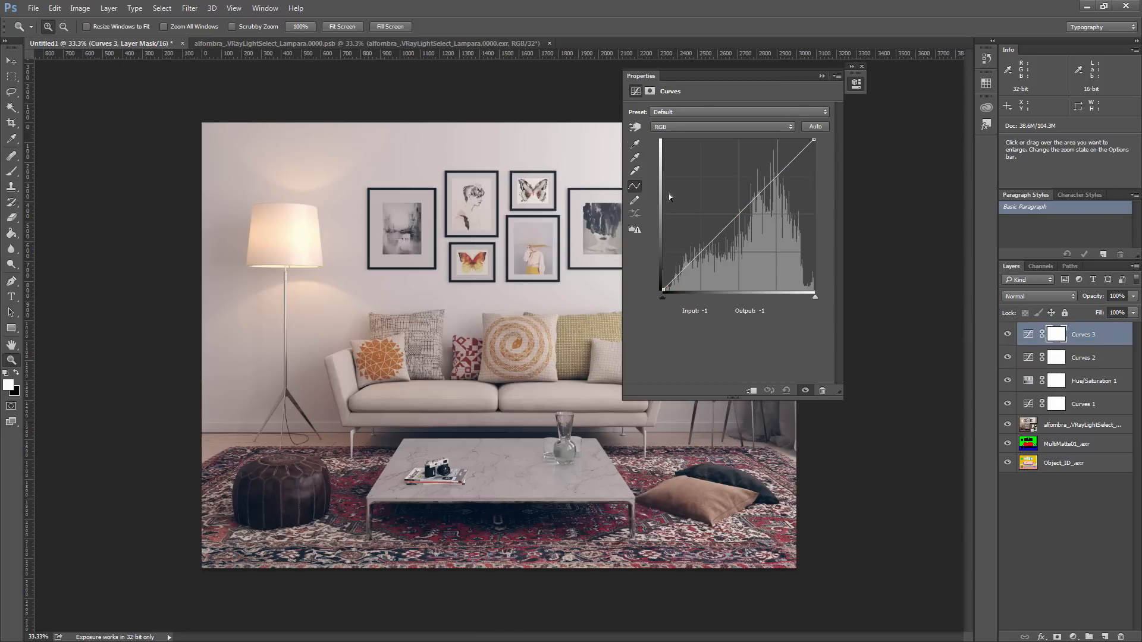
click(696, 127)
click(714, 158)
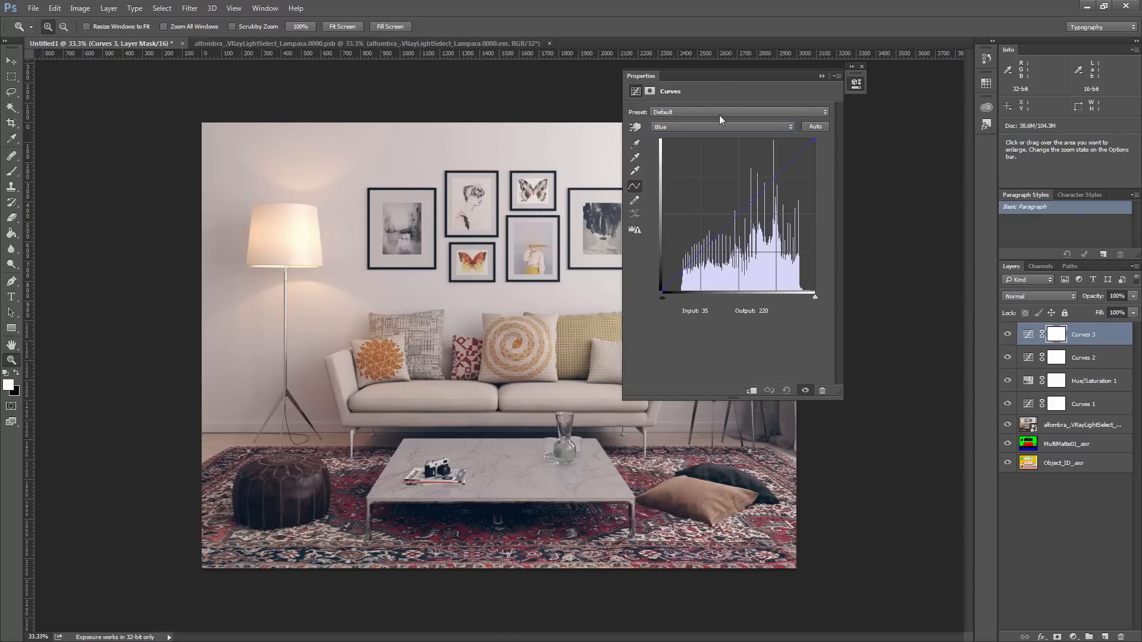
drag(721, 77, 874, 71)
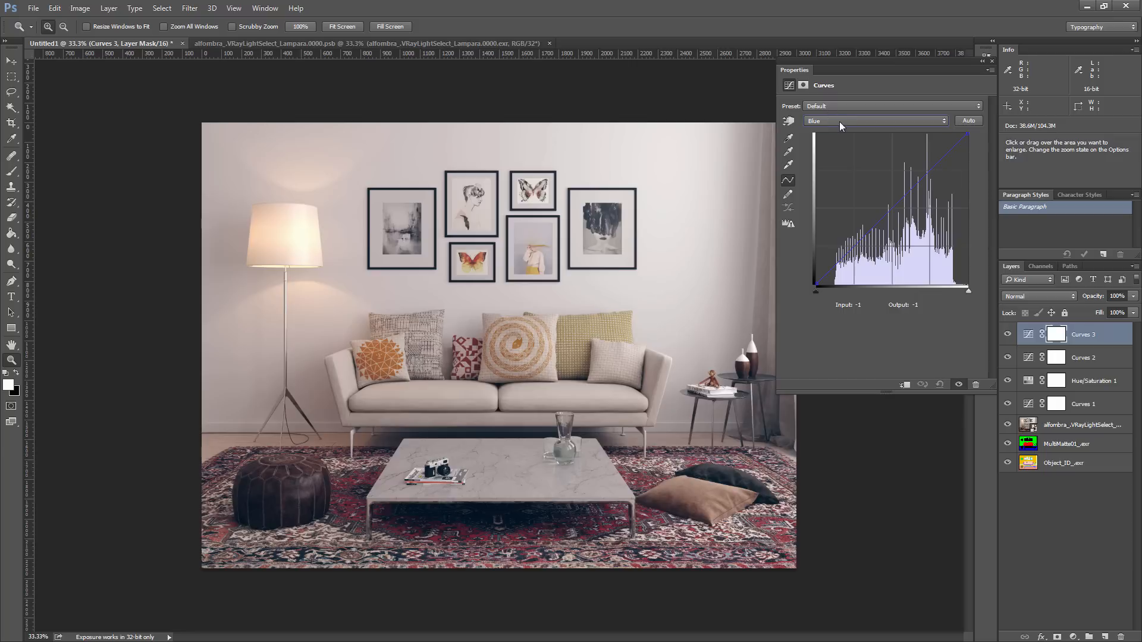
drag(971, 132, 968, 147)
click(953, 156)
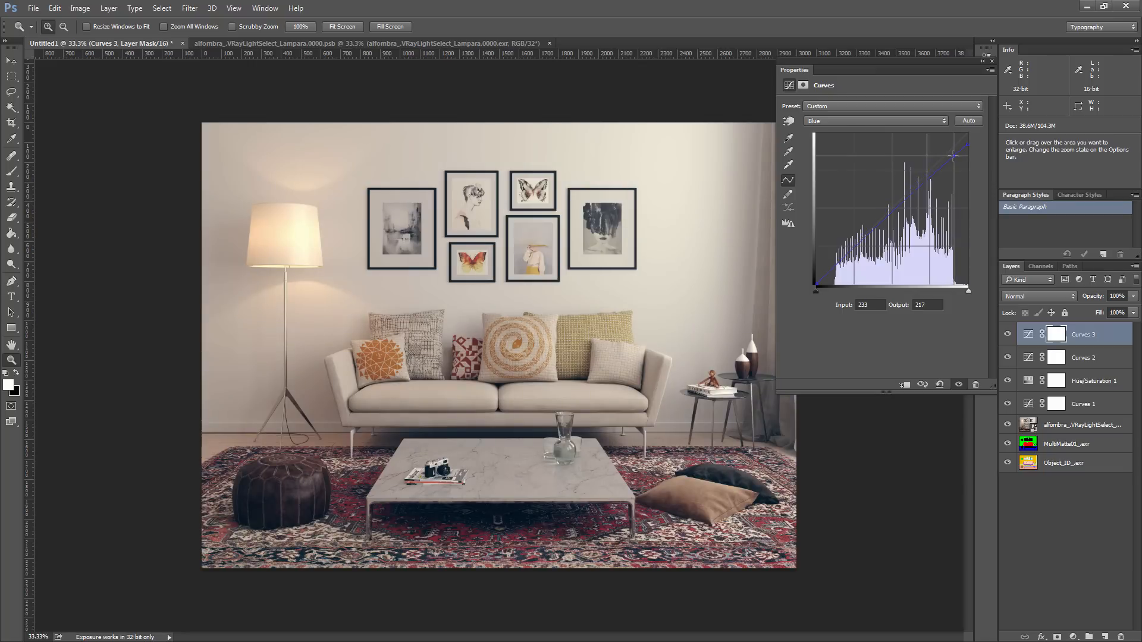
Move the white point of the Green channel in Curves 3 to input 246, output 255.
click(858, 118)
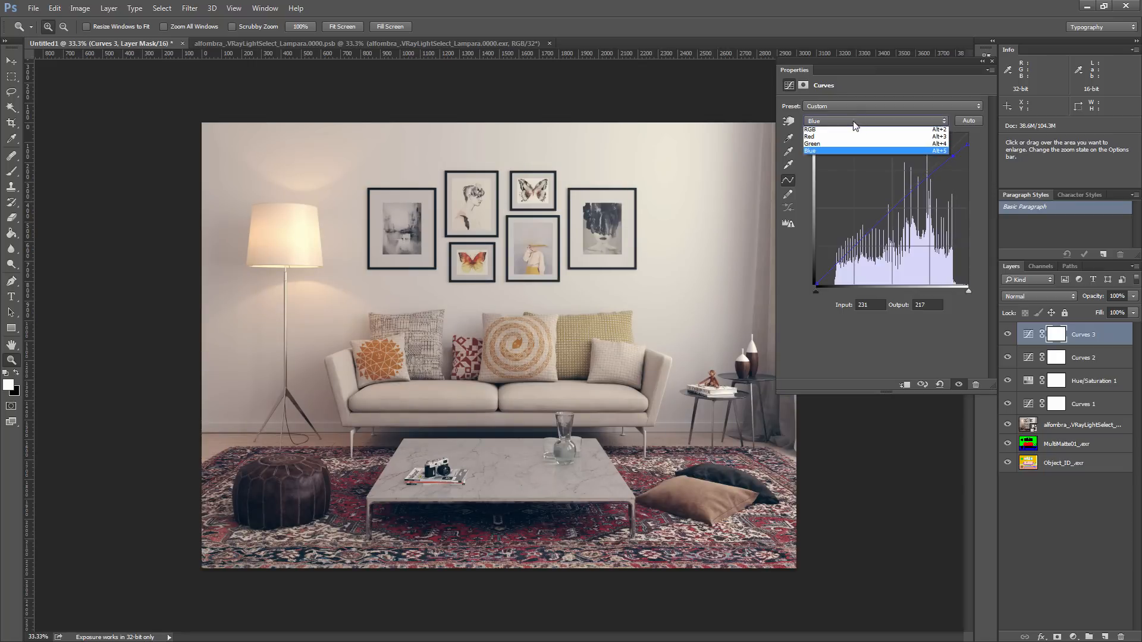
click(833, 143)
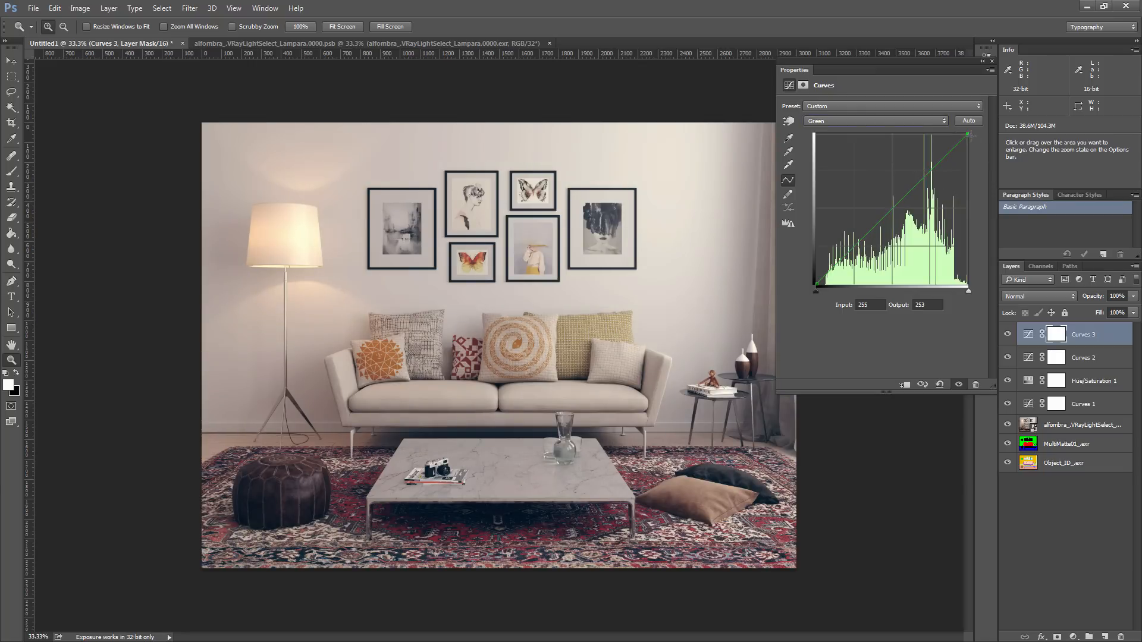
drag(968, 134, 961, 121)
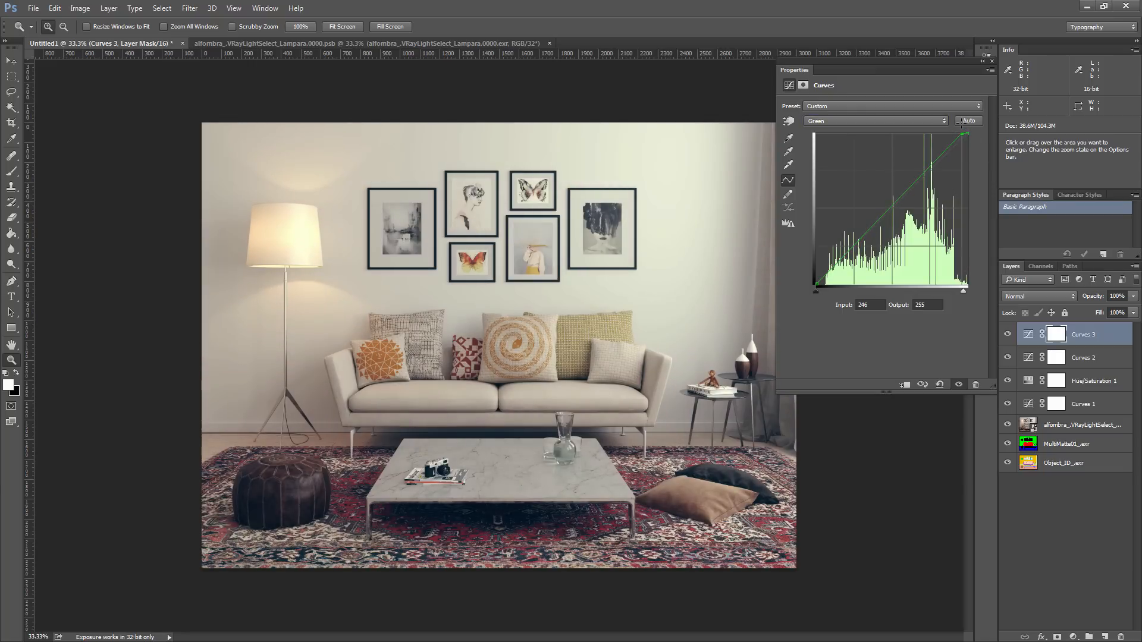
Add a point in the upper tones of the Red channel in Curves 3, fine-tune it, and collapse the curve settings.
click(829, 122)
click(829, 139)
click(937, 162)
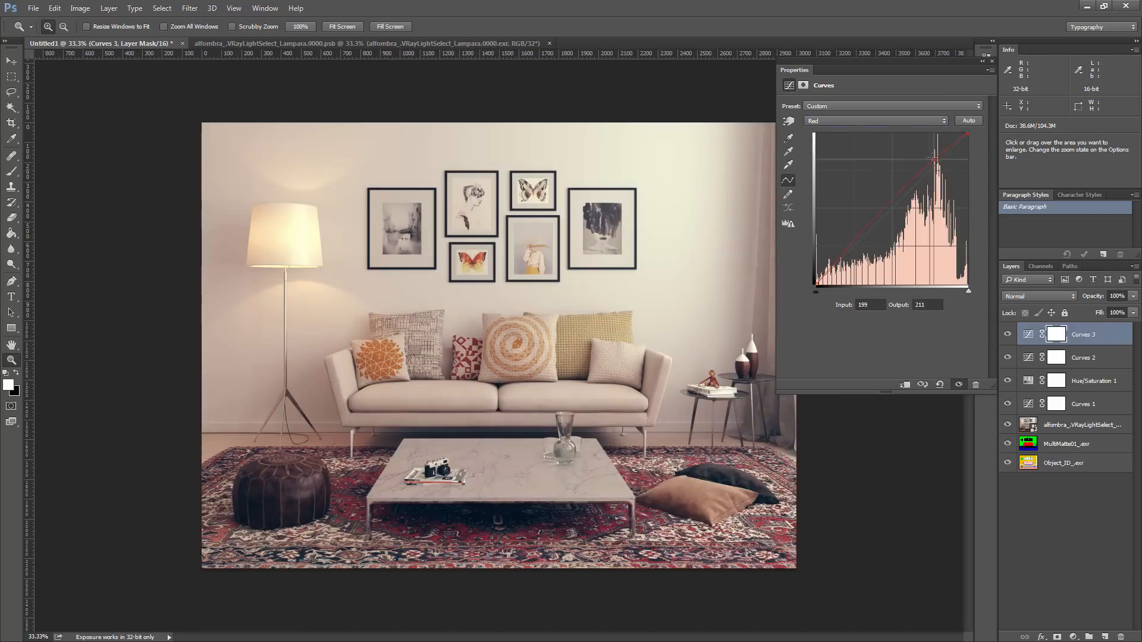
drag(937, 161, 938, 164)
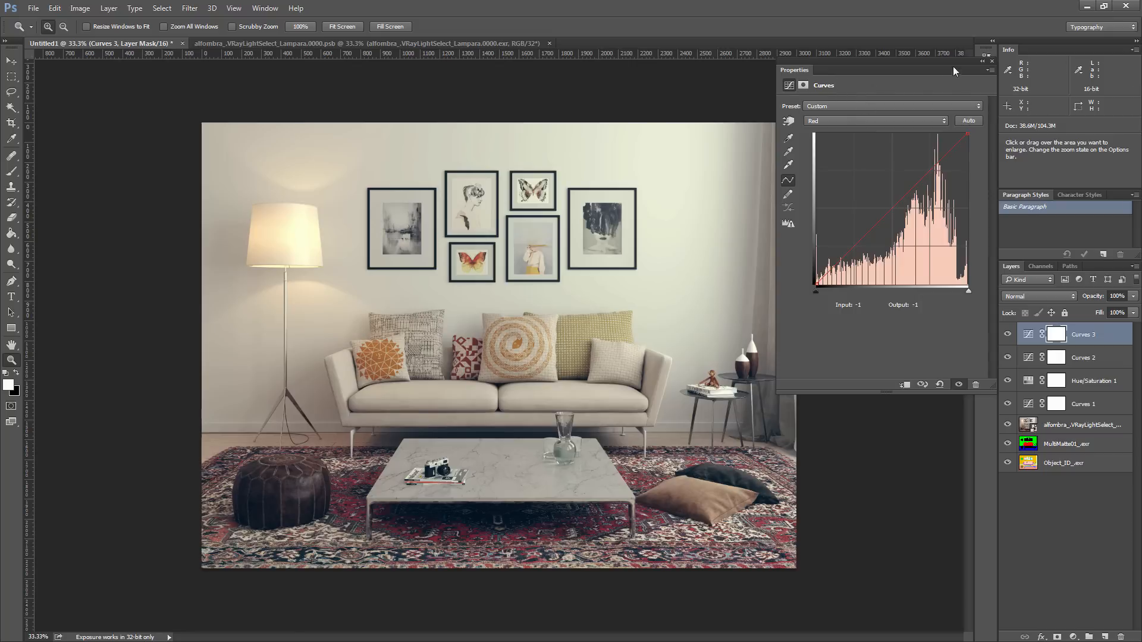
click(983, 61)
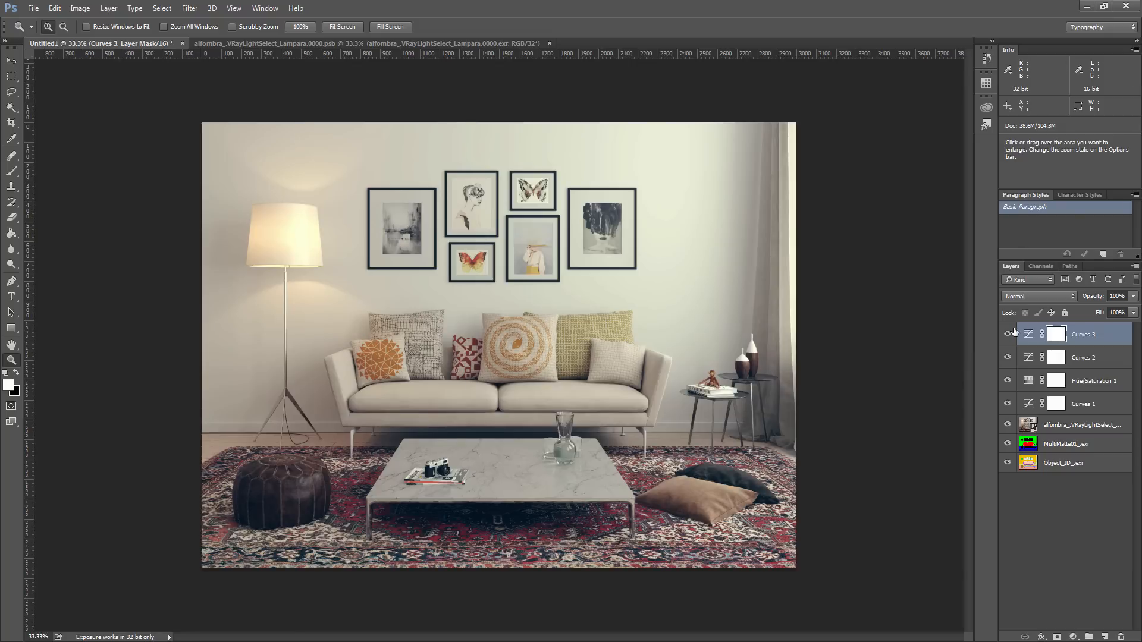
Set the blend mode of Curves 3 to Soft Light and compare the image with Curves 2 and Curves 3 hidden and shown.
click(1039, 298)
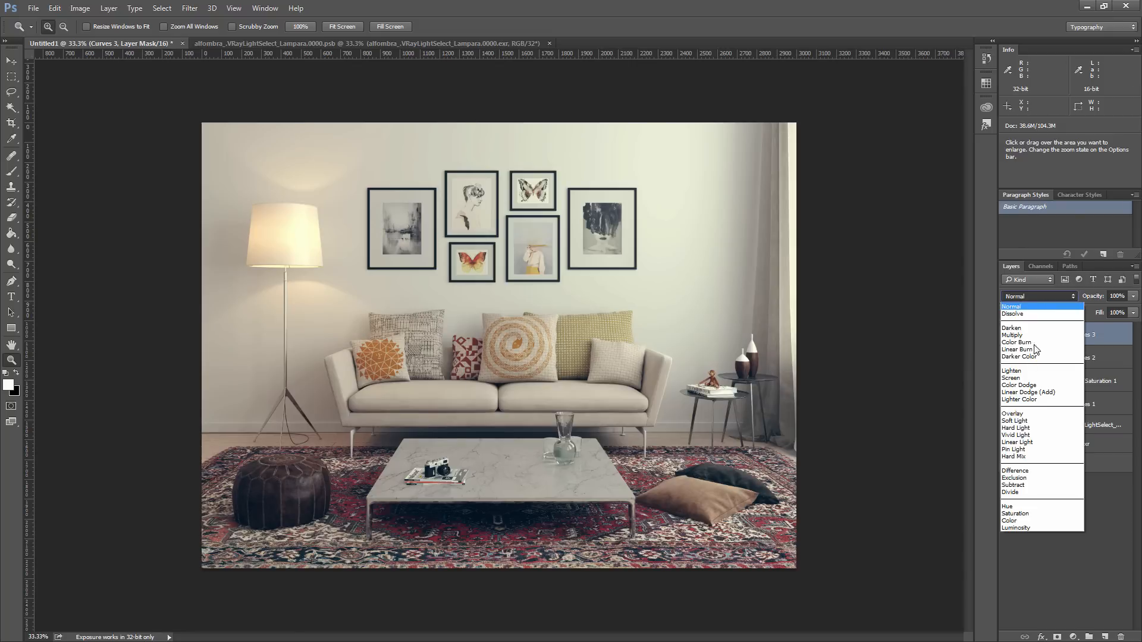
click(1033, 424)
click(1083, 363)
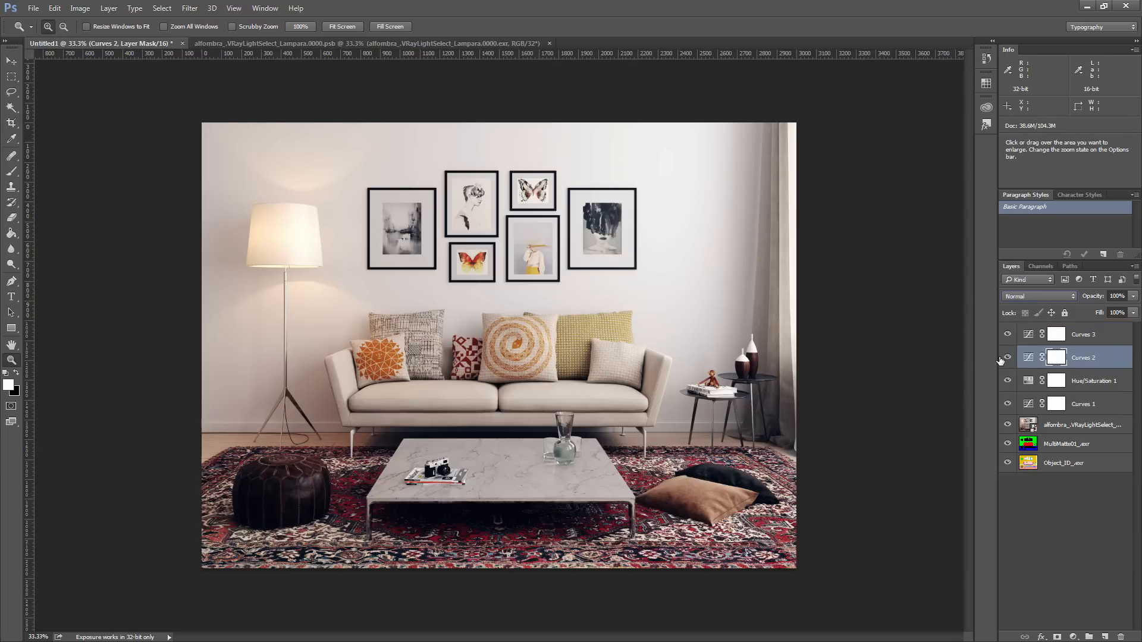
click(1008, 357)
click(1008, 357)
click(1008, 358)
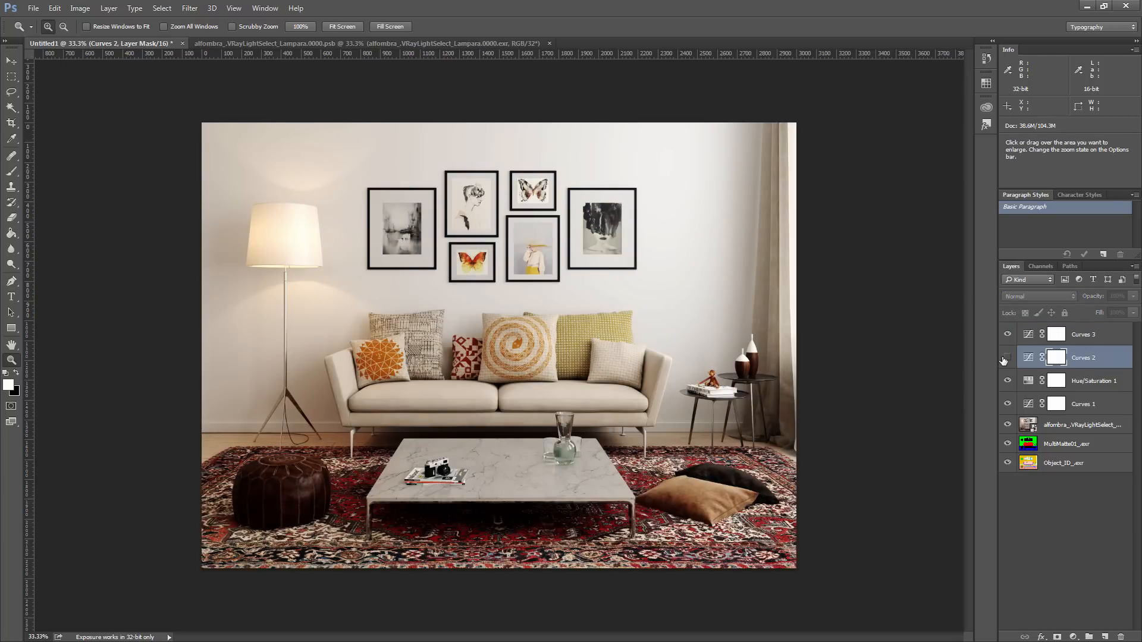
click(1008, 334)
click(1008, 358)
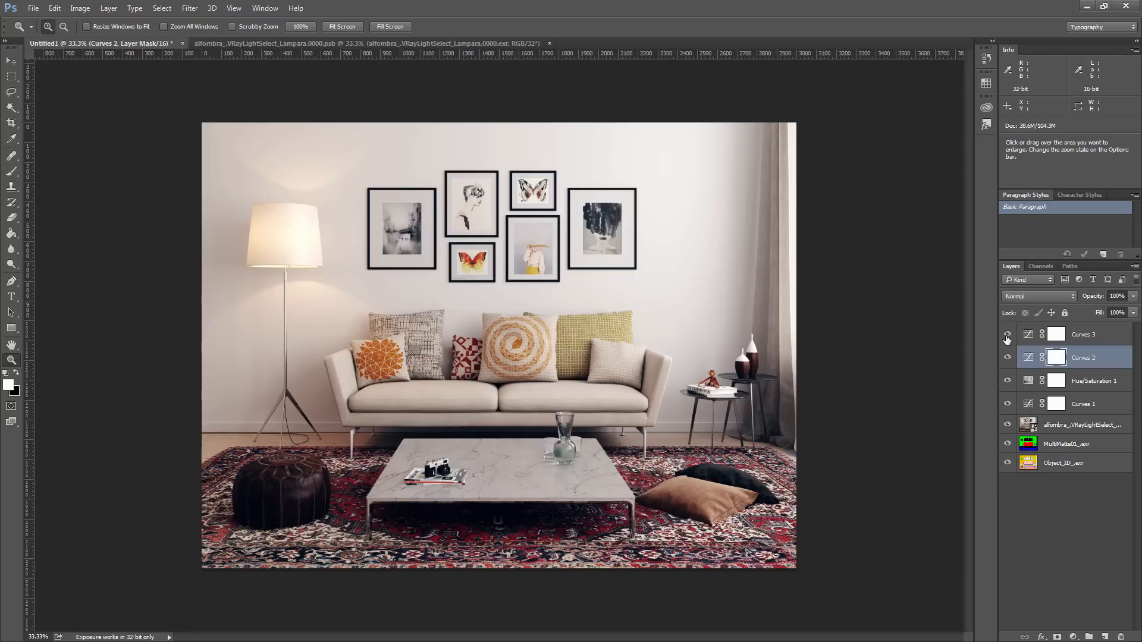
click(1008, 335)
Reduce the opacity of the Curves 1 layer to 62%.
click(1033, 386)
click(1075, 406)
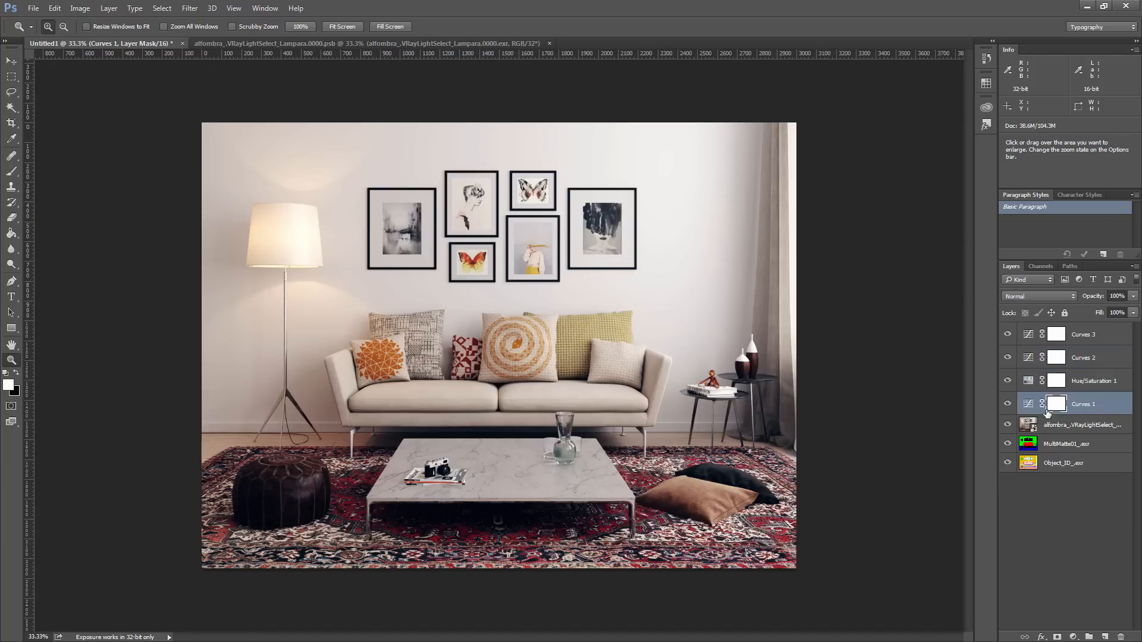
click(1133, 297)
drag(1102, 309, 1101, 310)
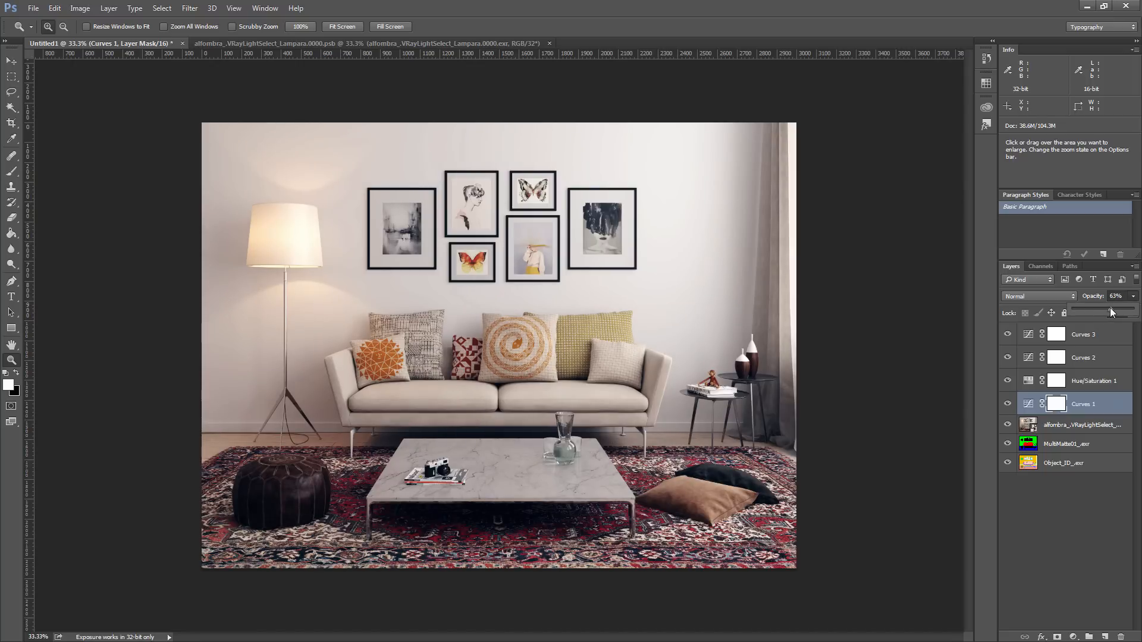
click(1082, 381)
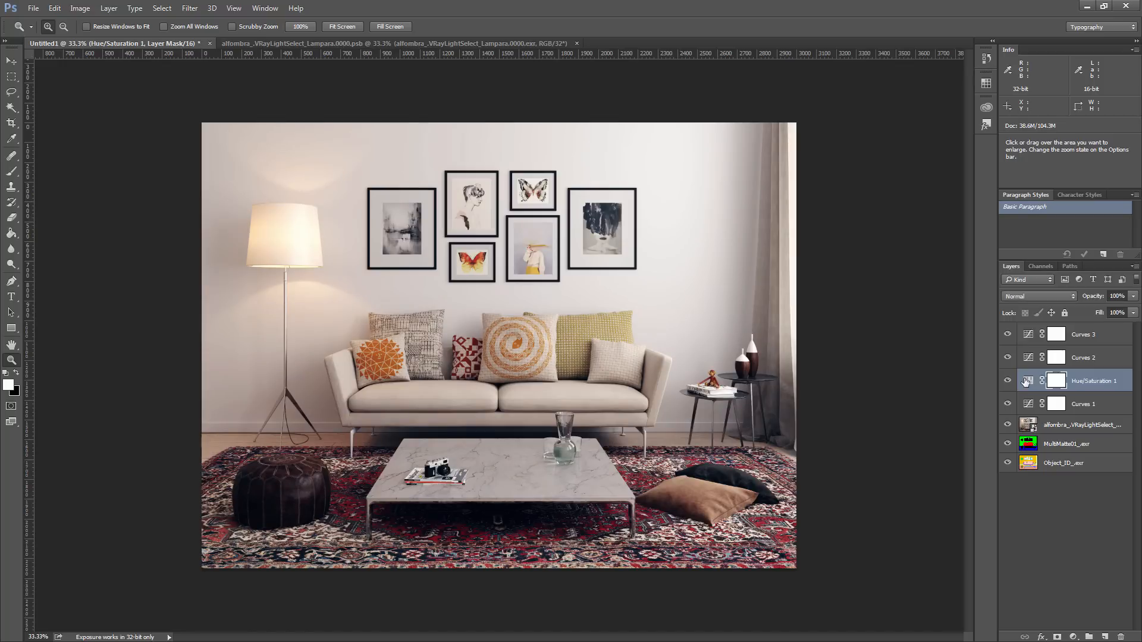
Select the alfombra_.VRayLightSelect_Lampara.0000.exr Smart Object layer beneath the adjustment layers.
click(1094, 404)
shift+click(1103, 335)
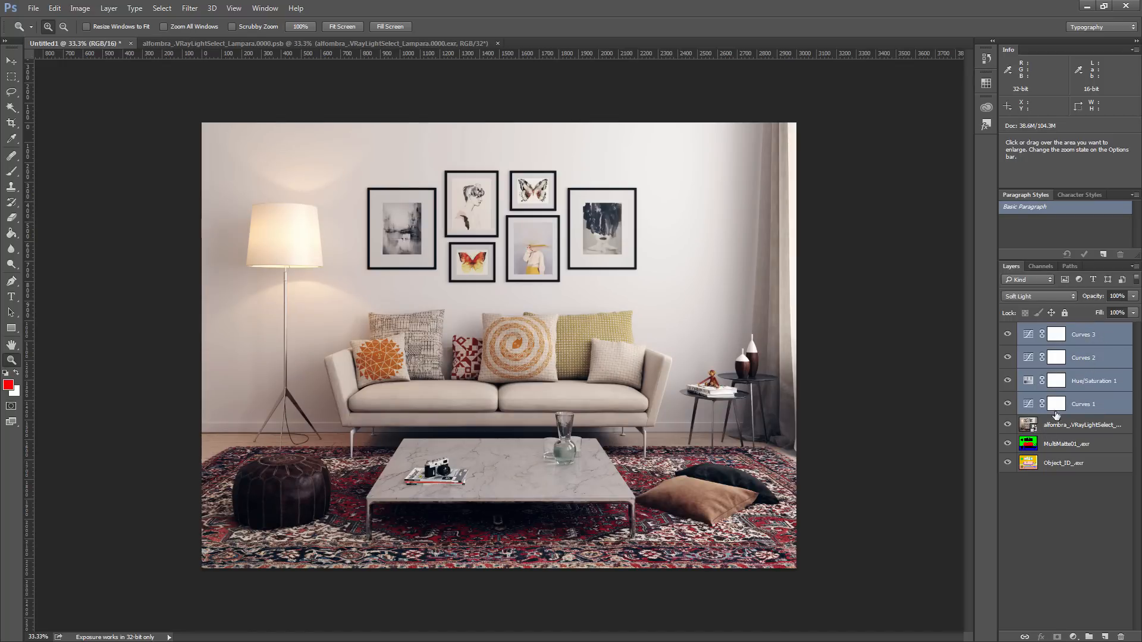
click(1094, 404)
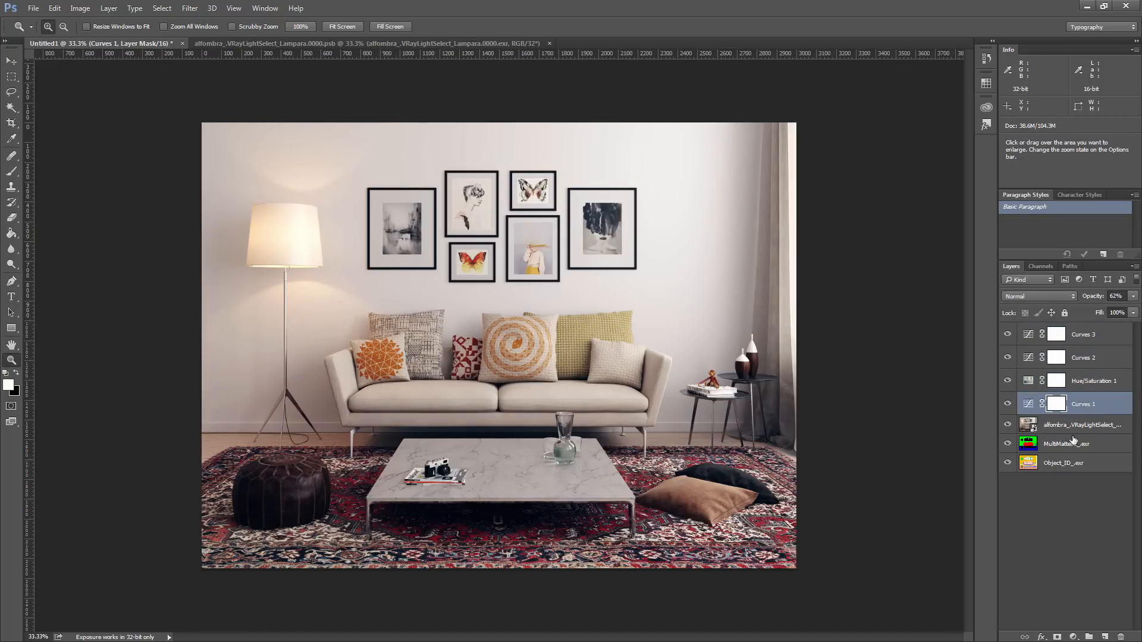
click(1082, 426)
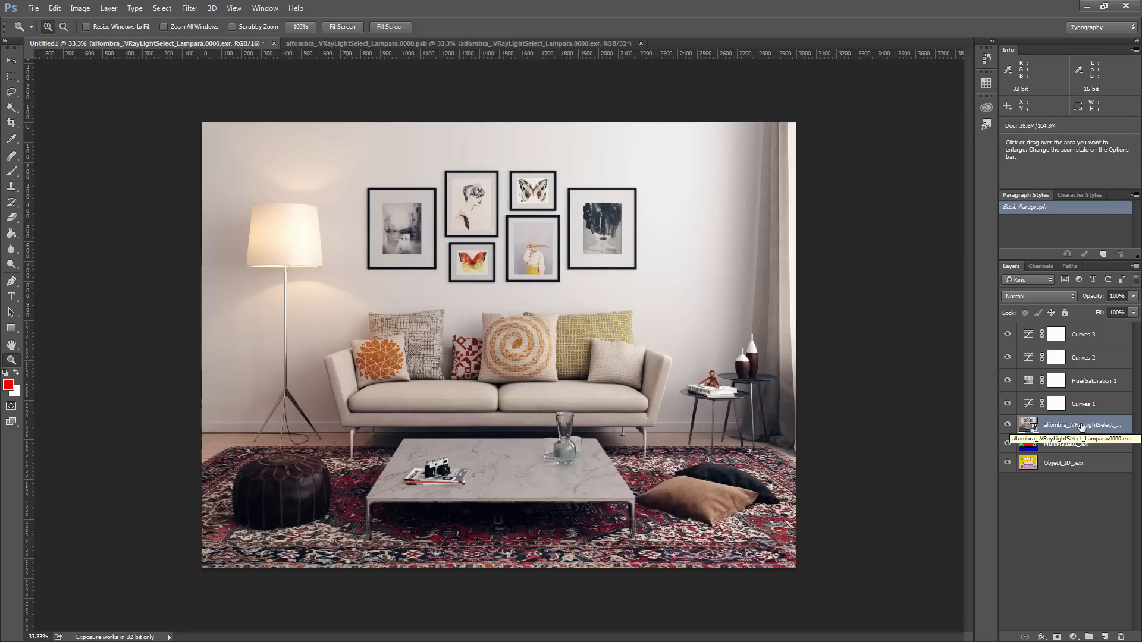